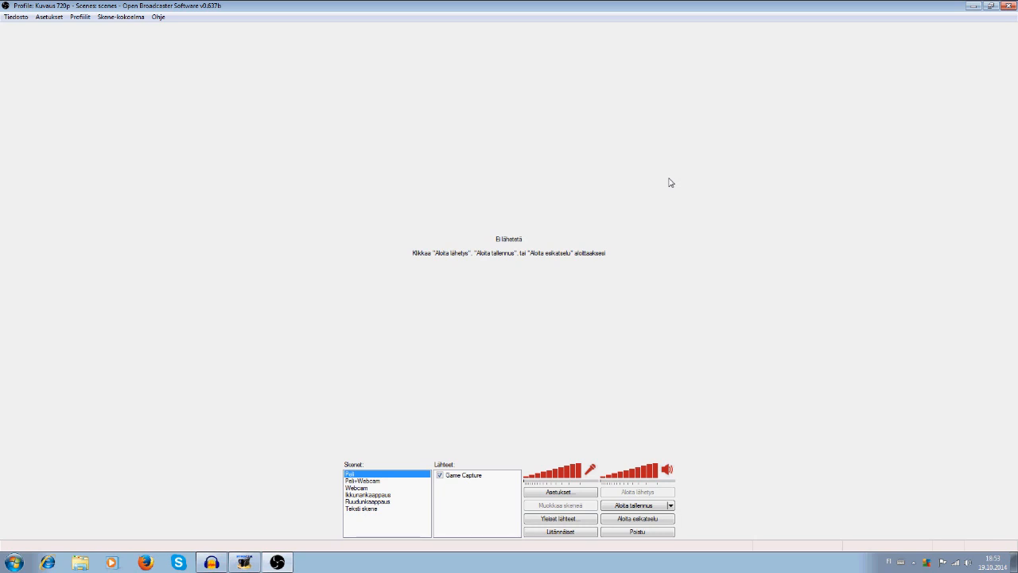
Step: Open the program's settings dialog
{"action": "left_click_drag", "start_coordinate": [199, 8], "coordinate": [307, 22]}
{"action": "left_click", "coordinate": [424, 24]}
{"action": "left_click", "coordinate": [59, 20]}
{"action": "left_click", "coordinate": [84, 189]}
{"action": "left_click", "coordinate": [49, 17]}
{"action": "left_click", "coordinate": [63, 27]}
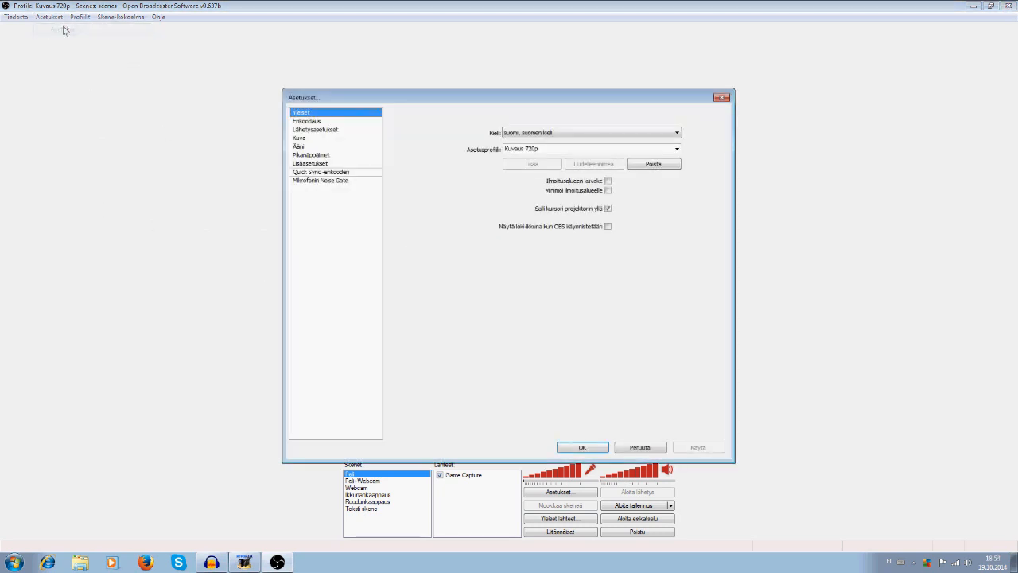
Step: Switch the settings profile (Asetusprofiili) to Untitled
{"action": "left_click", "coordinate": [678, 150]}
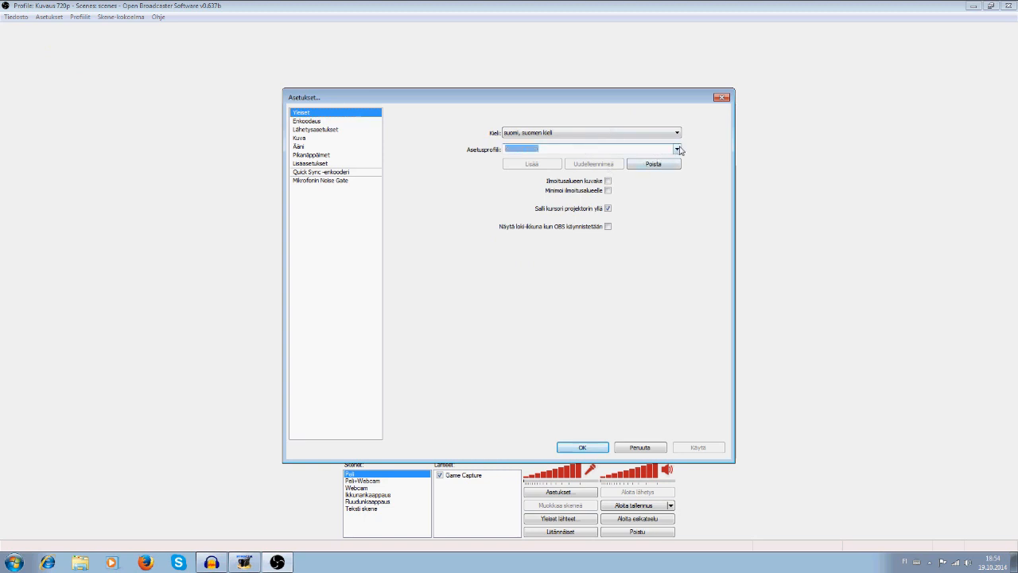
{"action": "left_click", "coordinate": [680, 151]}
{"action": "left_click", "coordinate": [678, 149]}
{"action": "left_click", "coordinate": [581, 170]}
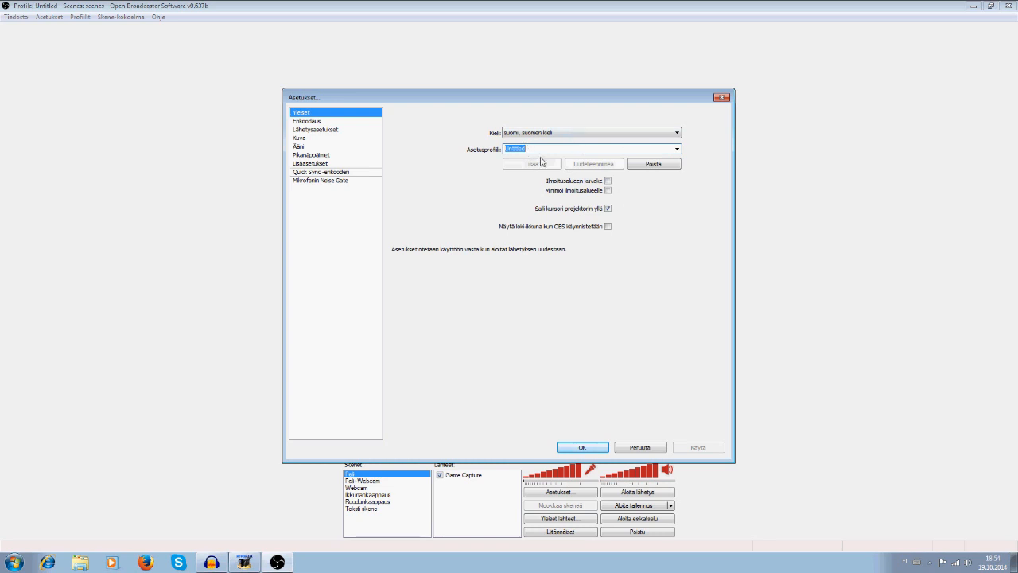
{"action": "left_click", "coordinate": [678, 149]}
{"action": "left_click", "coordinate": [678, 149]}
{"action": "left_click", "coordinate": [677, 149]}
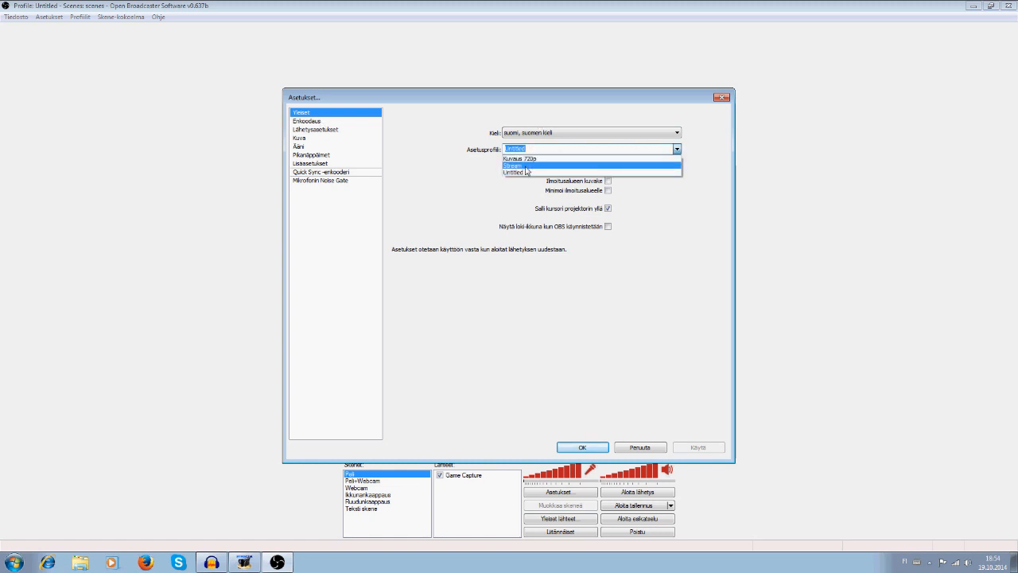
{"action": "left_click", "coordinate": [531, 172]}
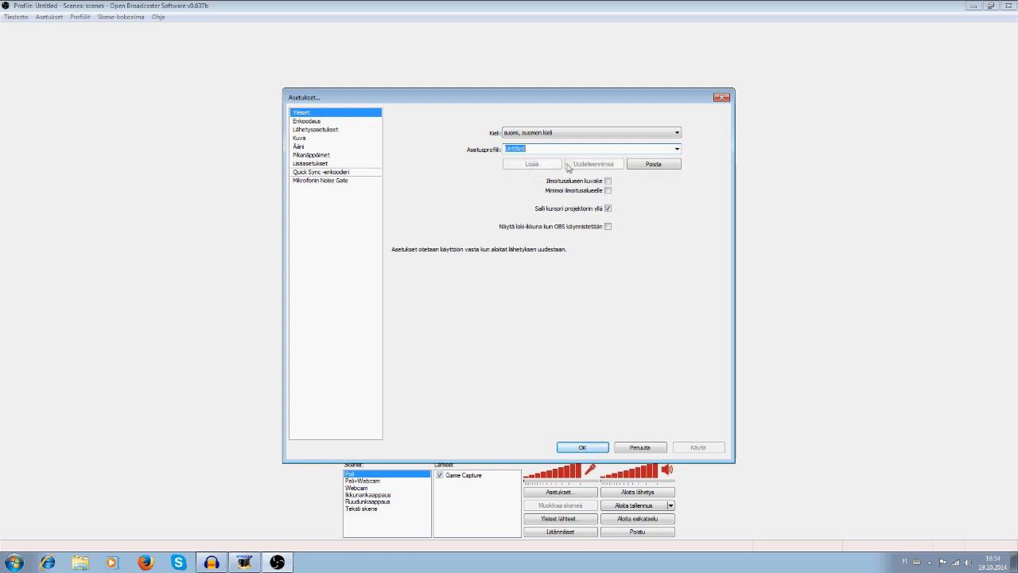
Step: Add a new settings profile named "Kuvaus 1080p" and keep it selected as the active profile
{"action": "key", "text": "BackSpace"}
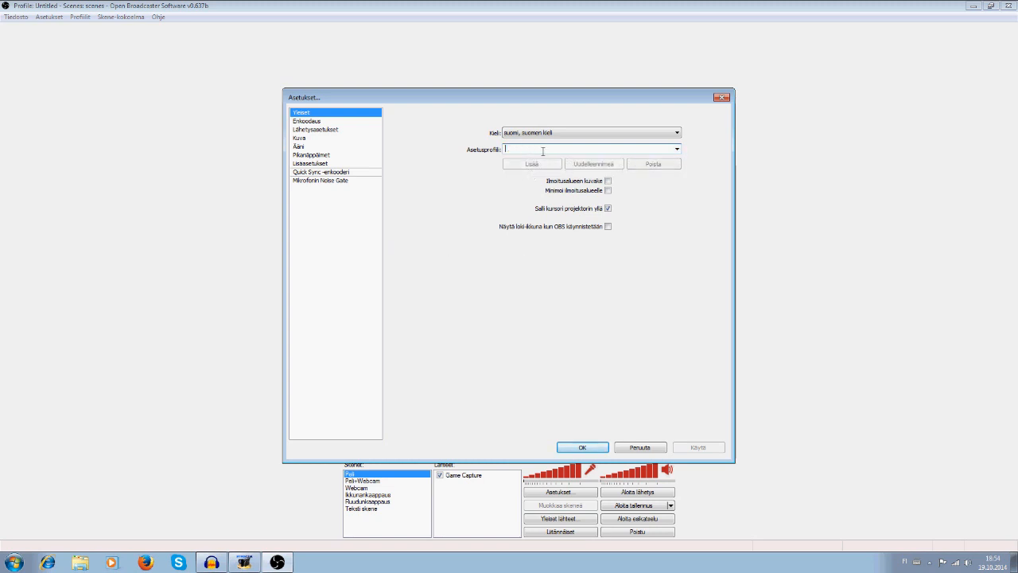
{"action": "type", "text": "Kuvaus 1080p"}
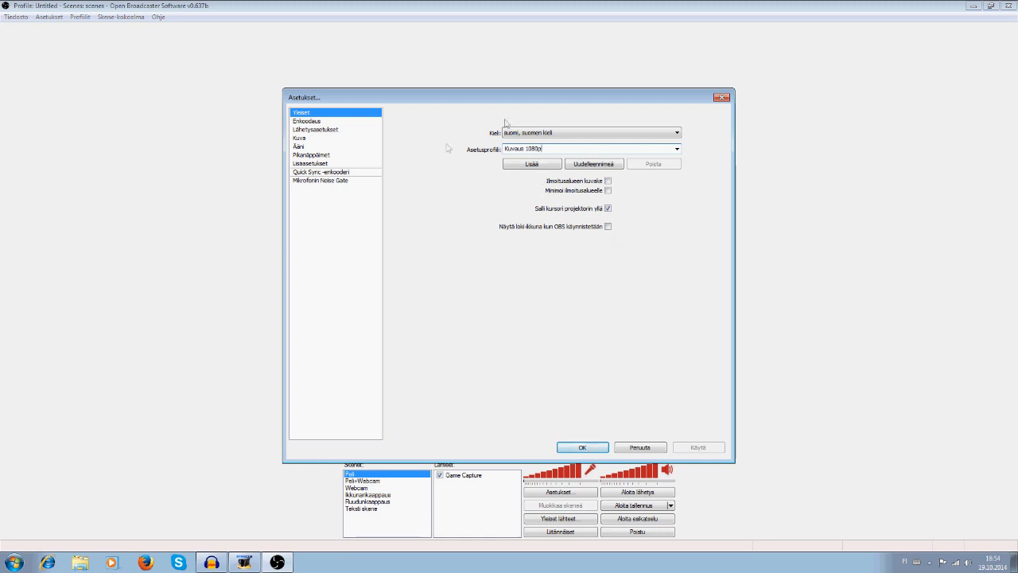
{"action": "left_click", "coordinate": [526, 164]}
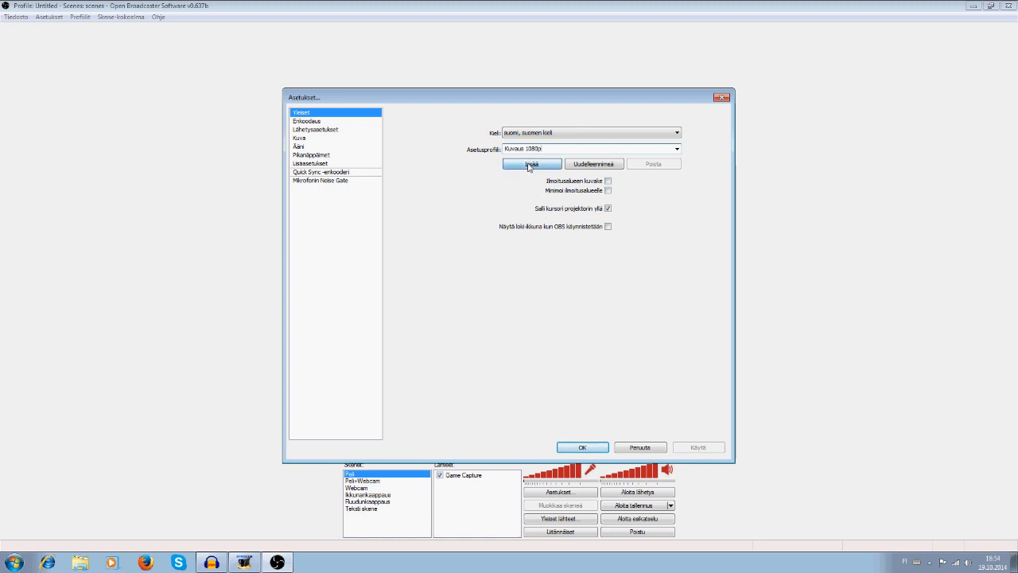
{"action": "left_click", "coordinate": [676, 150]}
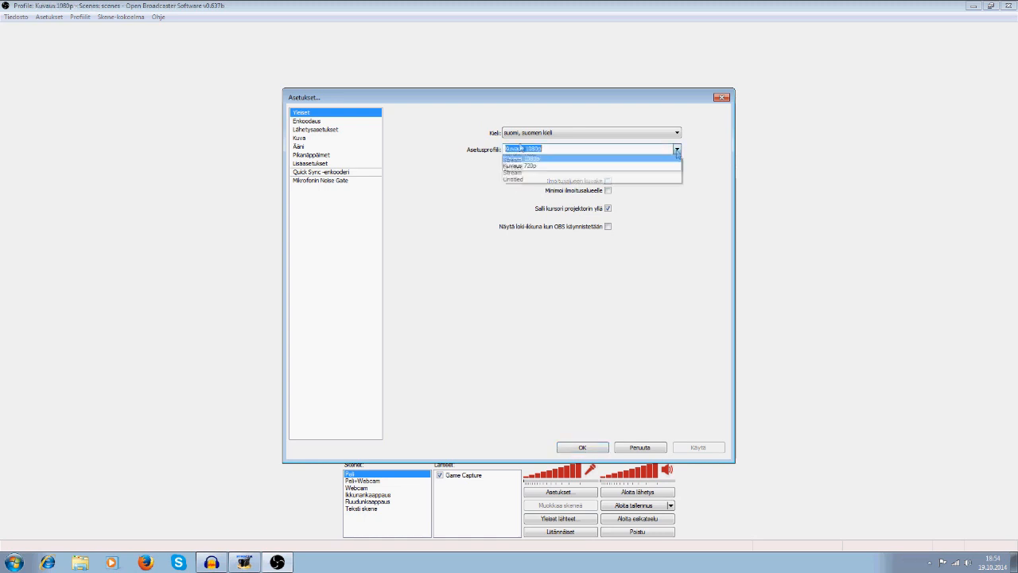
{"action": "left_click", "coordinate": [531, 158]}
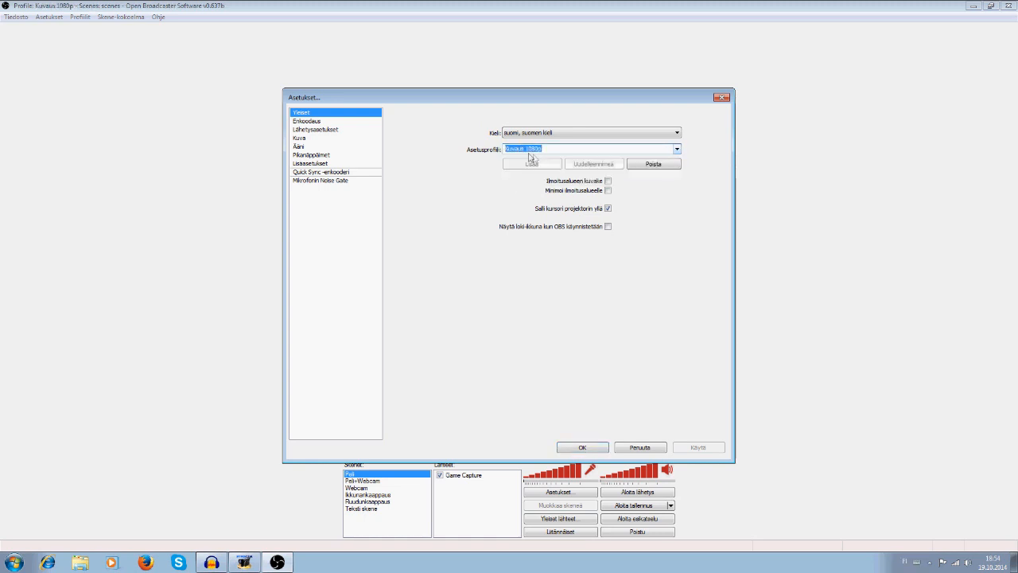
Step: In the encoding settings, disable constant bitrate (CBR), set quality balance to 10 and maximum bitrate to 20000 kb/s, and save the changes
{"action": "left_click", "coordinate": [323, 121]}
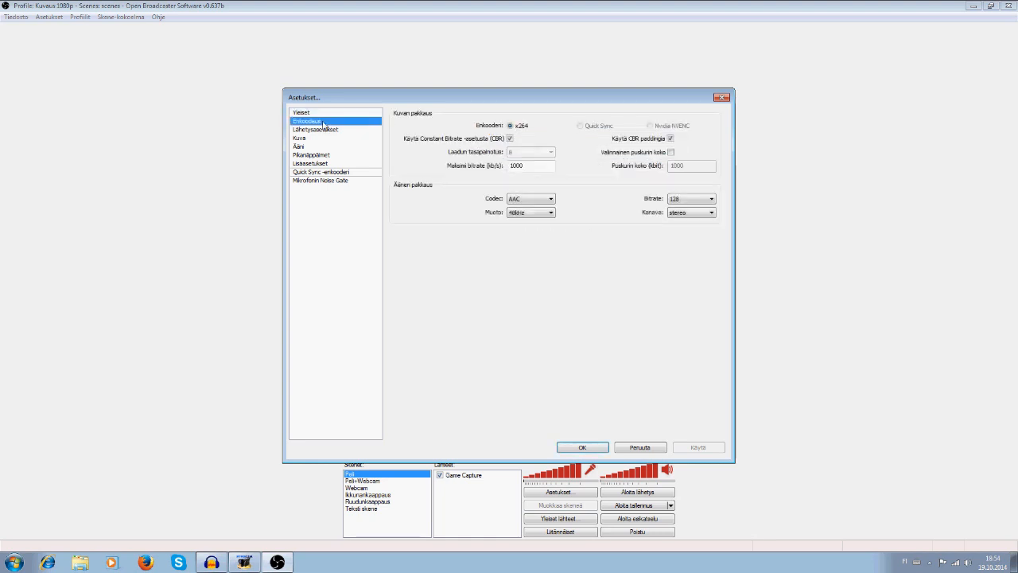
{"action": "left_click", "coordinate": [509, 139]}
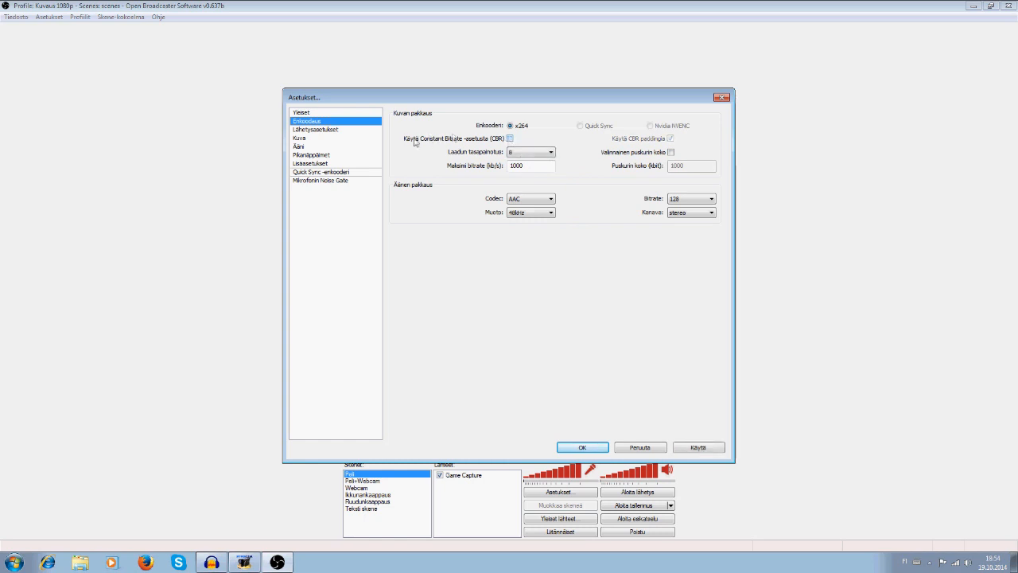
{"action": "left_click", "coordinate": [494, 139]}
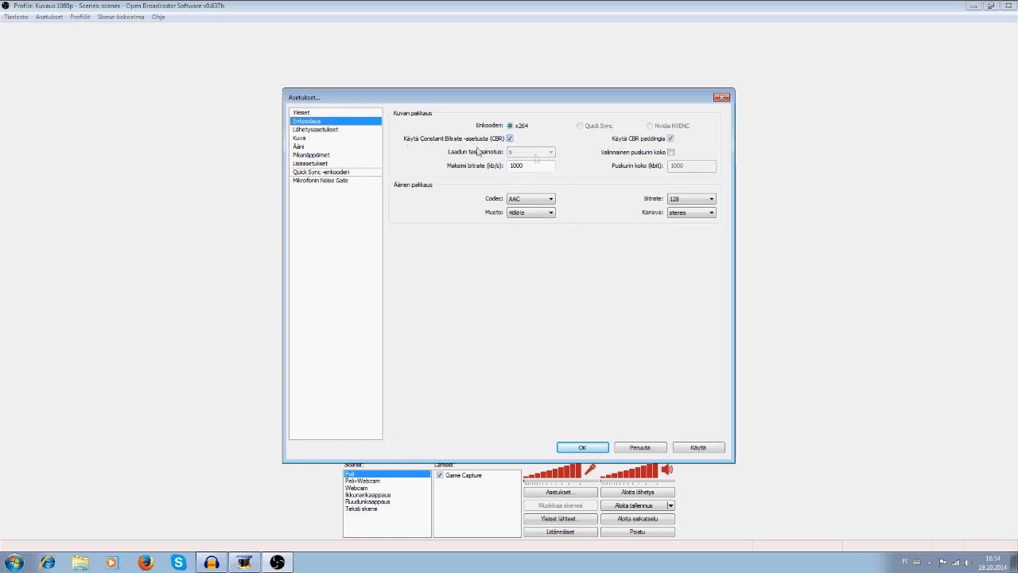
{"action": "left_click", "coordinate": [510, 138]}
{"action": "left_click", "coordinate": [538, 151]}
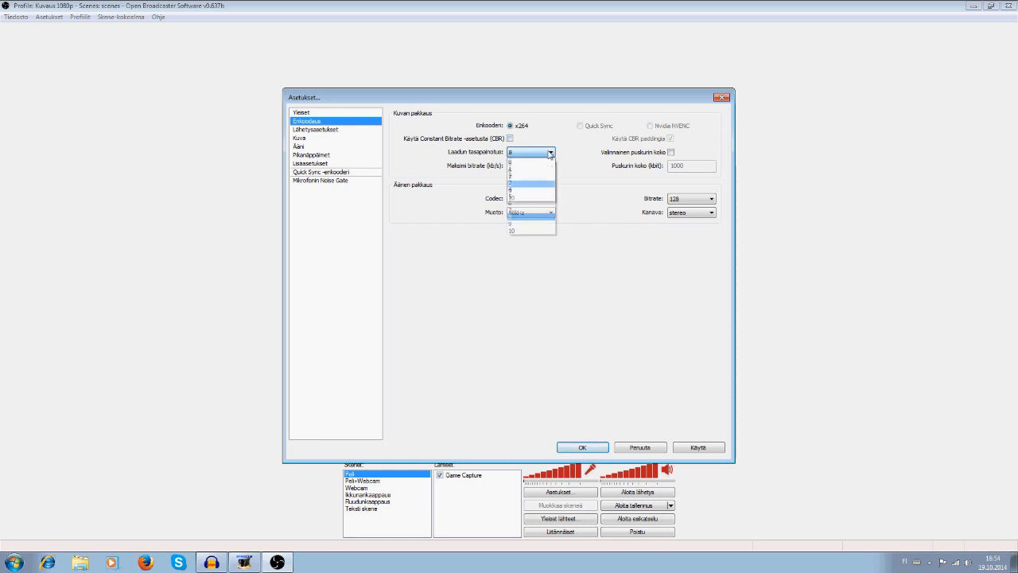
{"action": "left_click", "coordinate": [525, 231]}
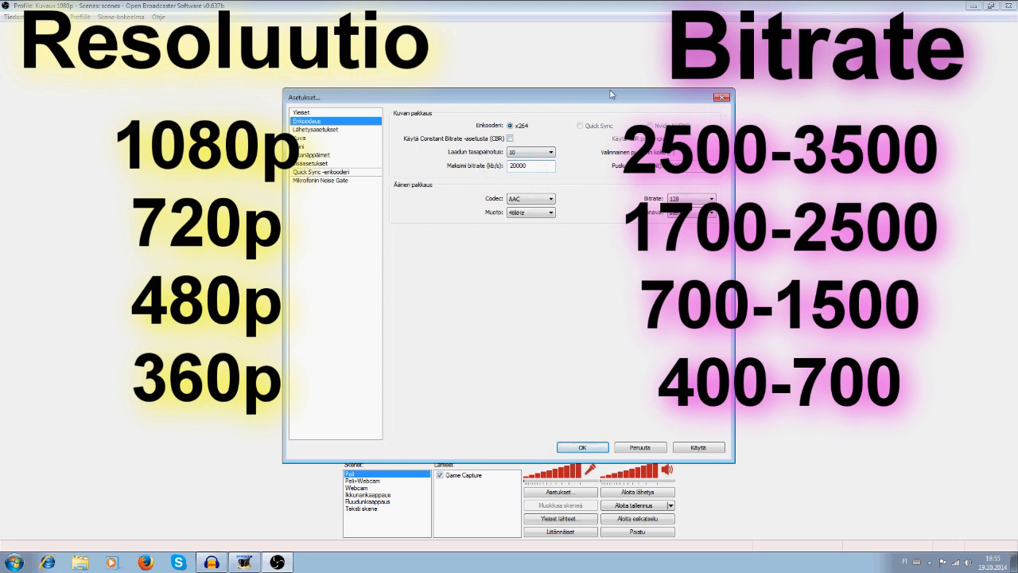
{"action": "left_click", "coordinate": [315, 128]}
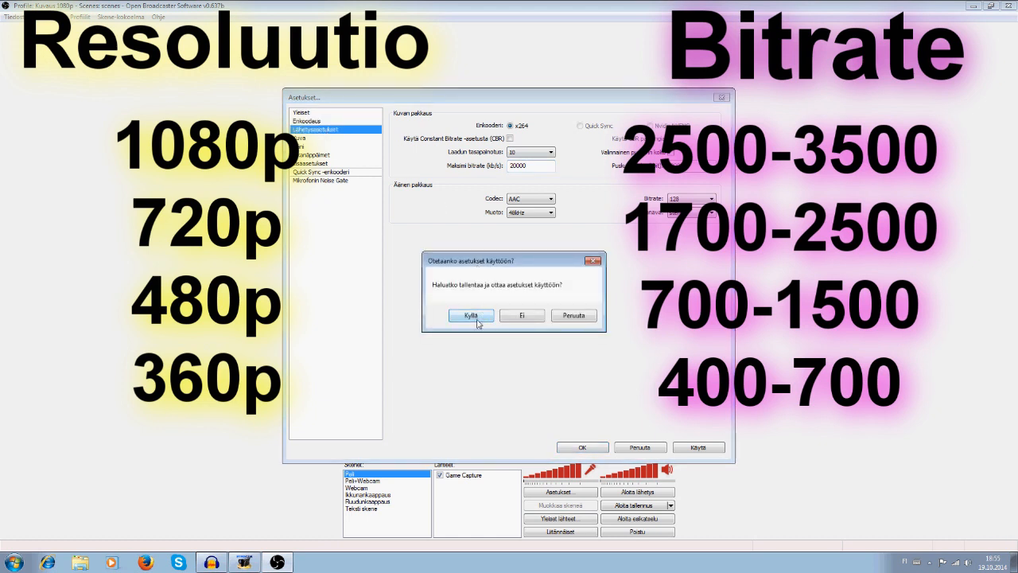
{"action": "left_click", "coordinate": [477, 321]}
Step: Set the broadcast mode to Tiedostoon tallentaminen, change the recording file path's extension to .mp4, and save the changes
{"action": "left_click", "coordinate": [541, 124]}
{"action": "left_click", "coordinate": [554, 136]}
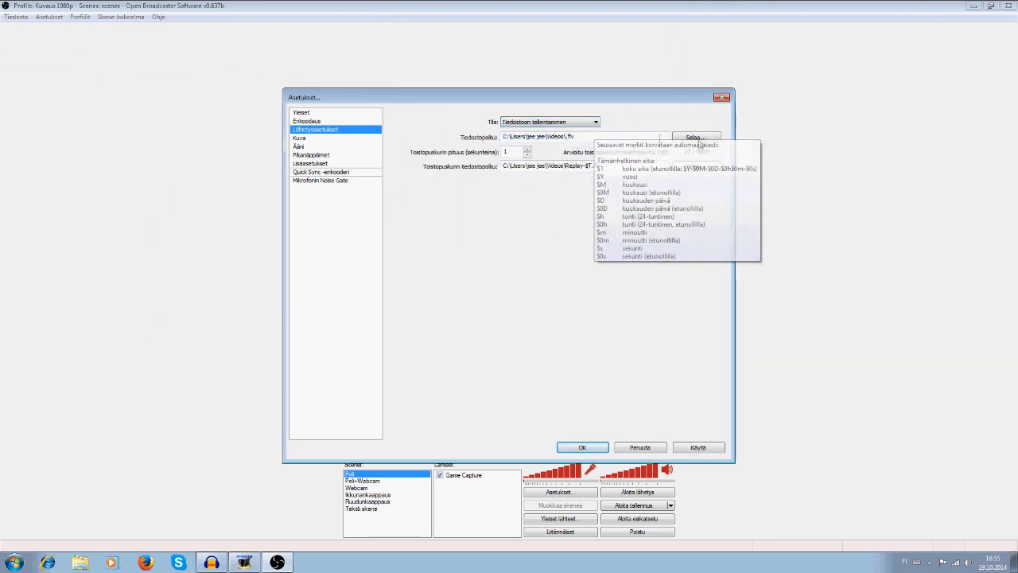
{"action": "left_click", "coordinate": [696, 139]}
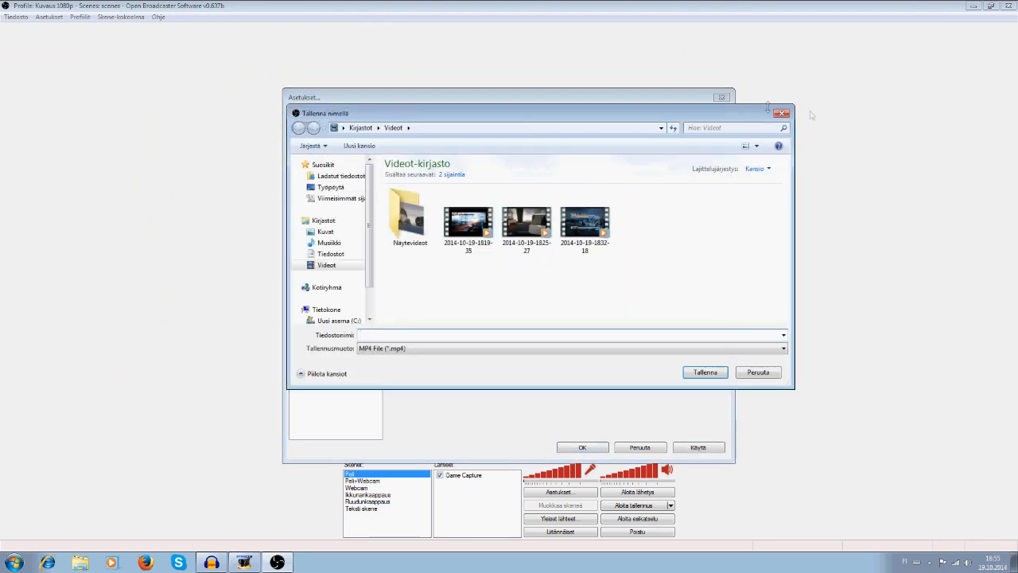
{"action": "left_click", "coordinate": [782, 113]}
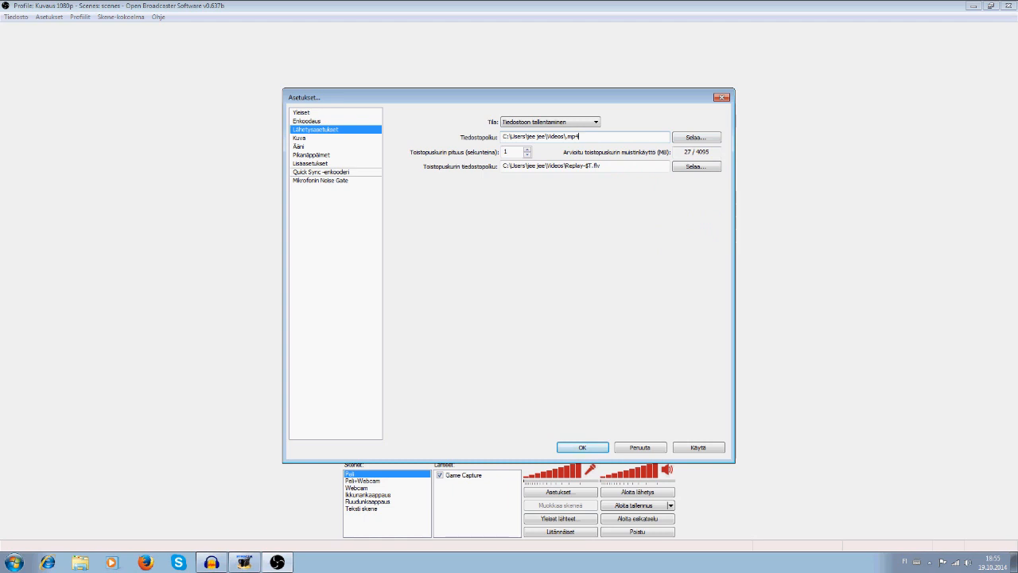
{"action": "type", "text": "4"}
{"action": "left_click_drag", "start_coordinate": [589, 136], "coordinate": [570, 137]}
{"action": "left_click", "coordinate": [318, 139]}
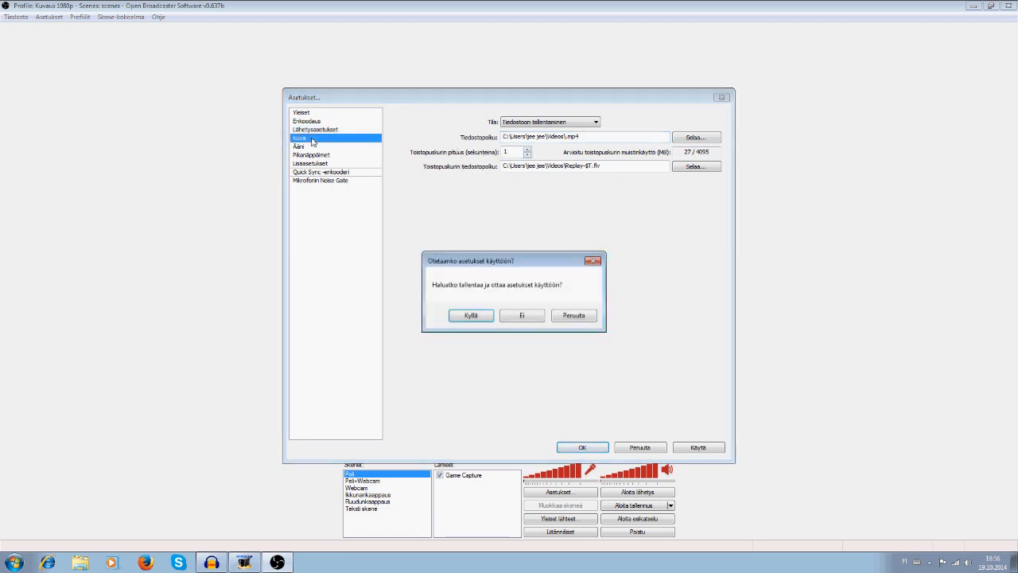
{"action": "left_click", "coordinate": [474, 316]}
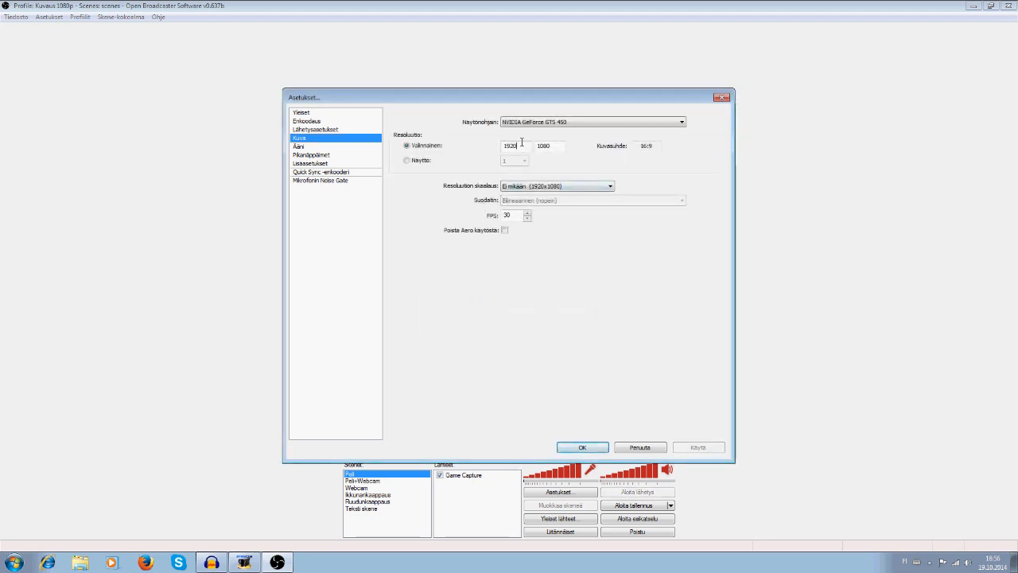
Step: In the video settings, keep the NVIDIA GeForce GTS 450 adapter, enable the option that disables Aero, and save the changes
{"action": "left_click", "coordinate": [558, 124]}
{"action": "left_click", "coordinate": [559, 127]}
{"action": "left_click", "coordinate": [549, 145]}
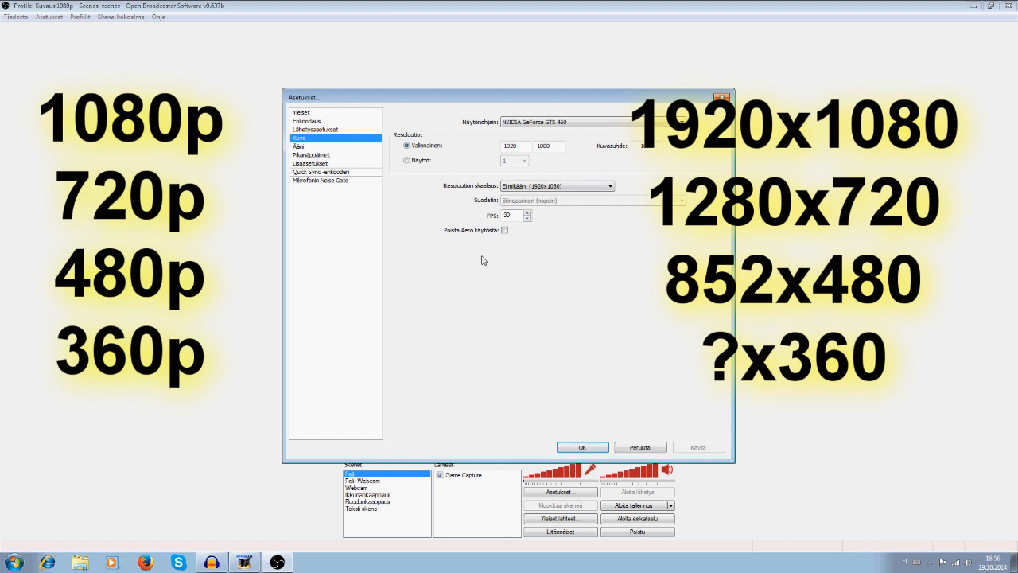
{"action": "left_click", "coordinate": [505, 231]}
{"action": "left_click_drag", "start_coordinate": [517, 215], "coordinate": [468, 222]}
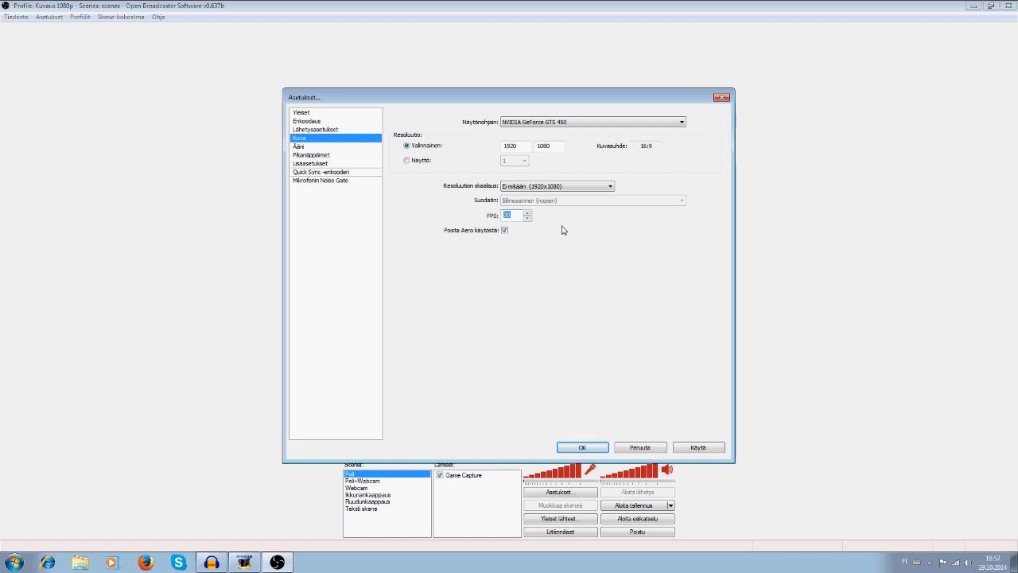
{"action": "left_click", "coordinate": [299, 147]}
{"action": "left_click", "coordinate": [470, 316]}
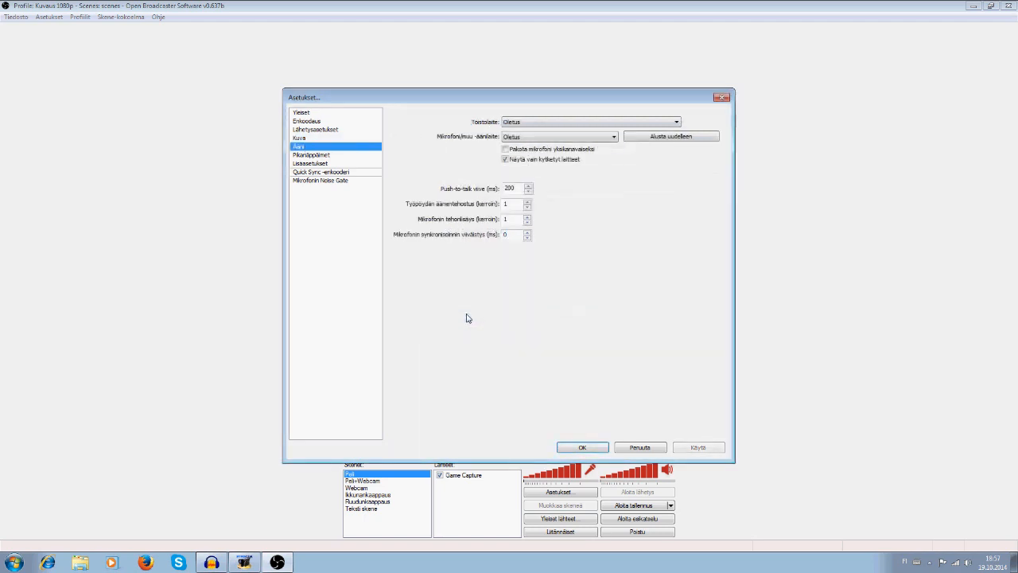
Step: Set the microphone device to Mikrofoni (Samson Meteor Mic) and the push-to-talk delay to 0 ms, and save the audio settings
{"action": "left_click", "coordinate": [516, 123]}
{"action": "left_click", "coordinate": [523, 132]}
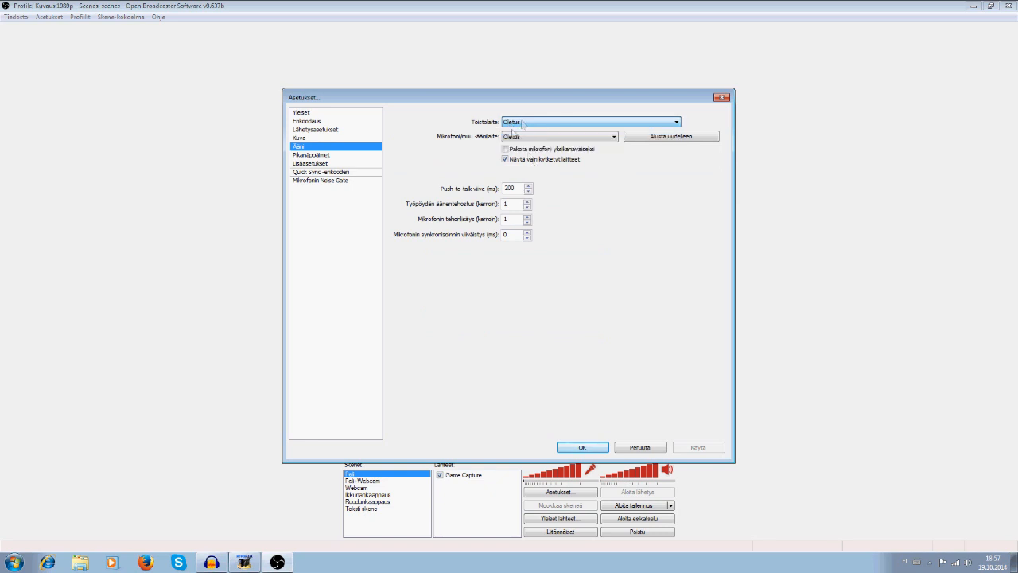
{"action": "left_click", "coordinate": [544, 137]}
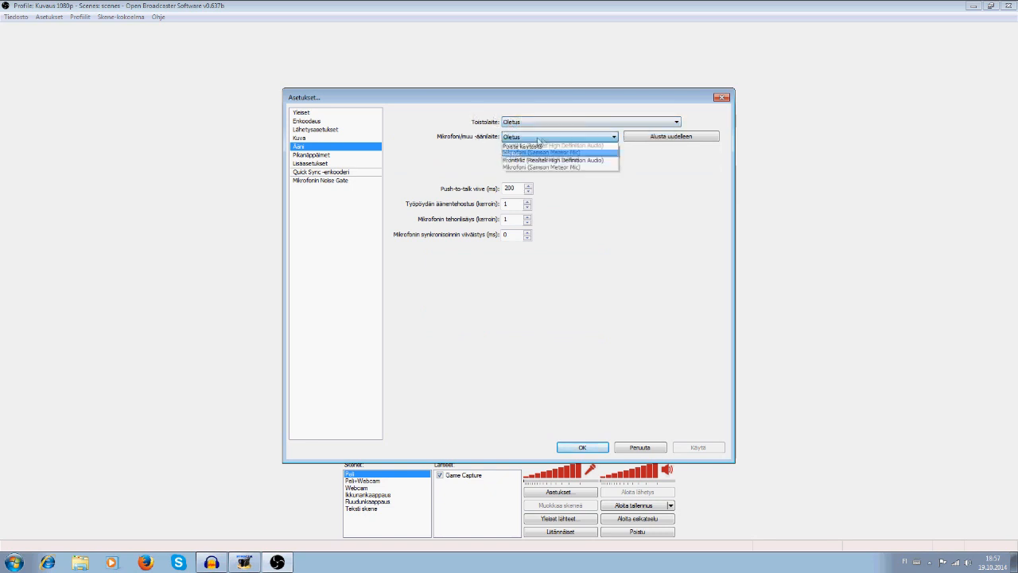
{"action": "left_click", "coordinate": [511, 167]}
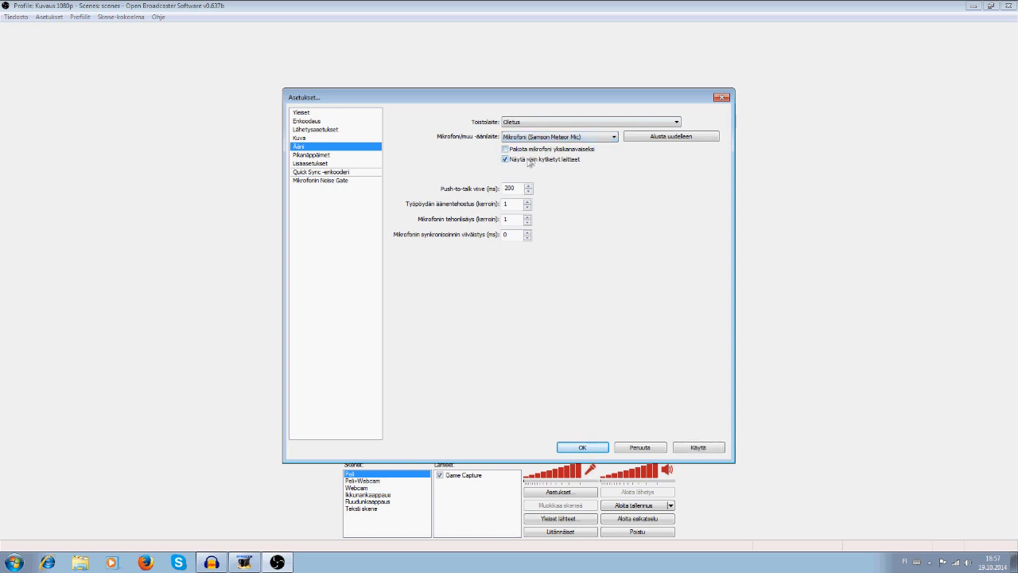
{"action": "left_click_drag", "start_coordinate": [520, 189], "coordinate": [379, 190]}
{"action": "left_click", "coordinate": [350, 156]}
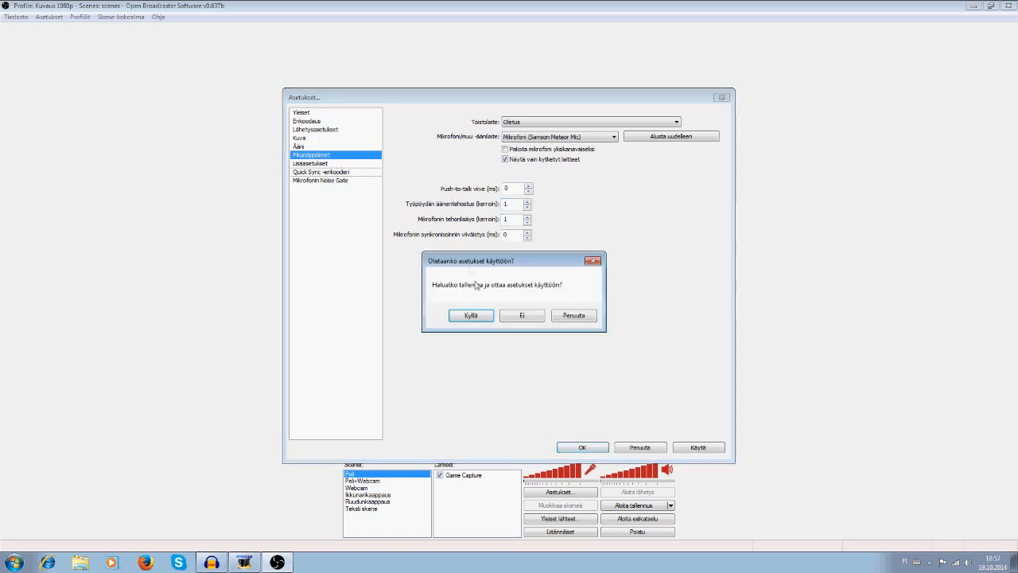
{"action": "left_click", "coordinate": [480, 311]}
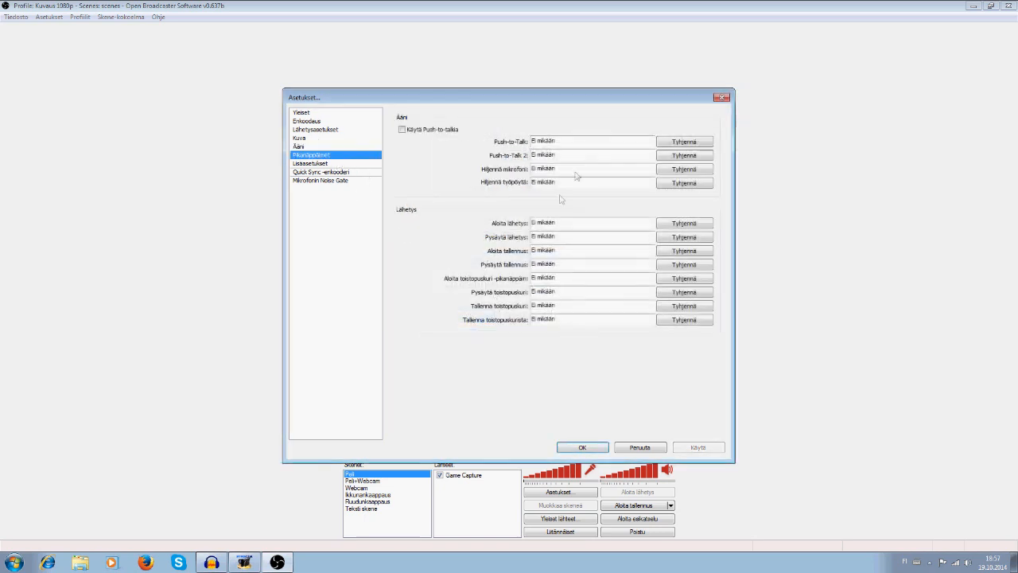
Step: Assign F9 as the hotkey for both starting and stopping a recording, and save the hotkey settings
{"action": "left_click", "coordinate": [560, 251]}
{"action": "key", "text": "F8"}
{"action": "left_click", "coordinate": [561, 266]}
{"action": "key", "text": "F9"}
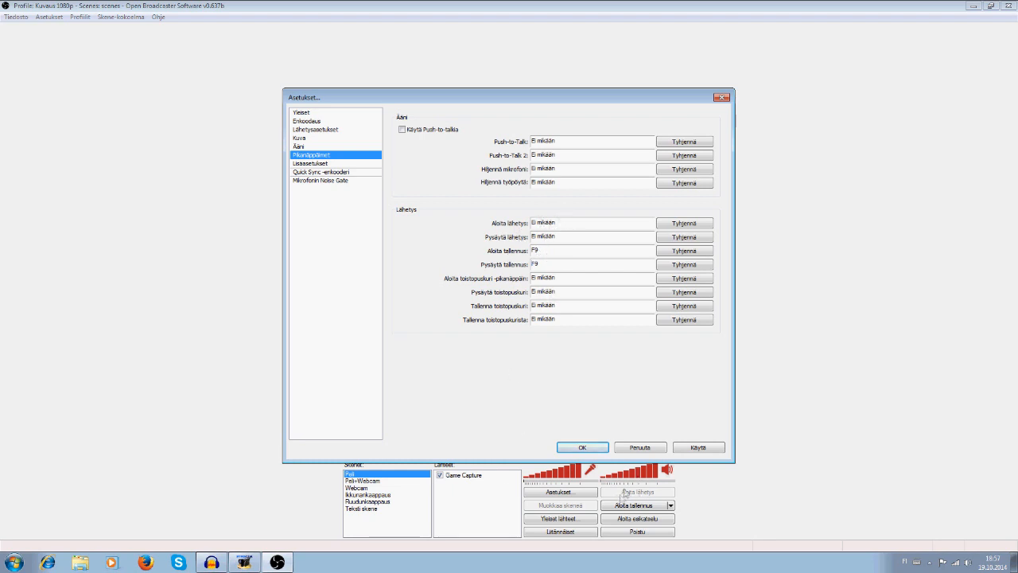
{"action": "left_click", "coordinate": [312, 164]}
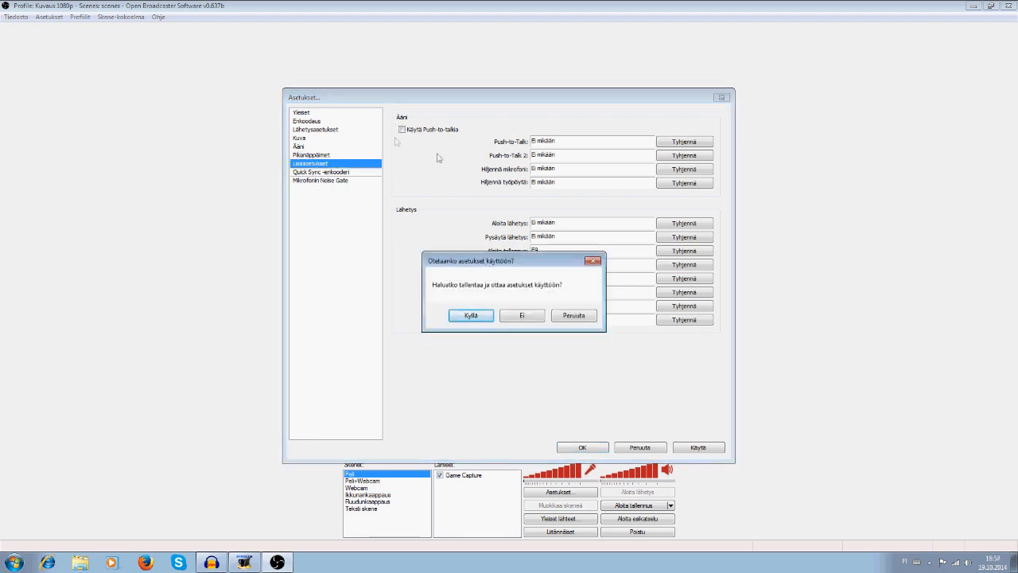
{"action": "left_click", "coordinate": [471, 315]}
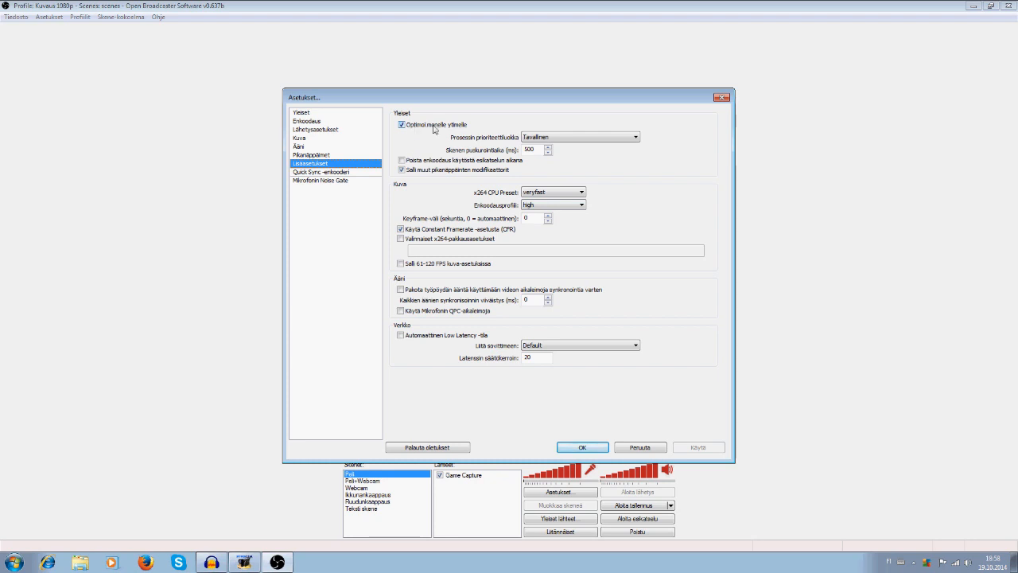
Step: In the advanced settings, keep the process priority class at Tavallinen and enable disabling the encoding during preview
{"action": "left_click", "coordinate": [549, 139]}
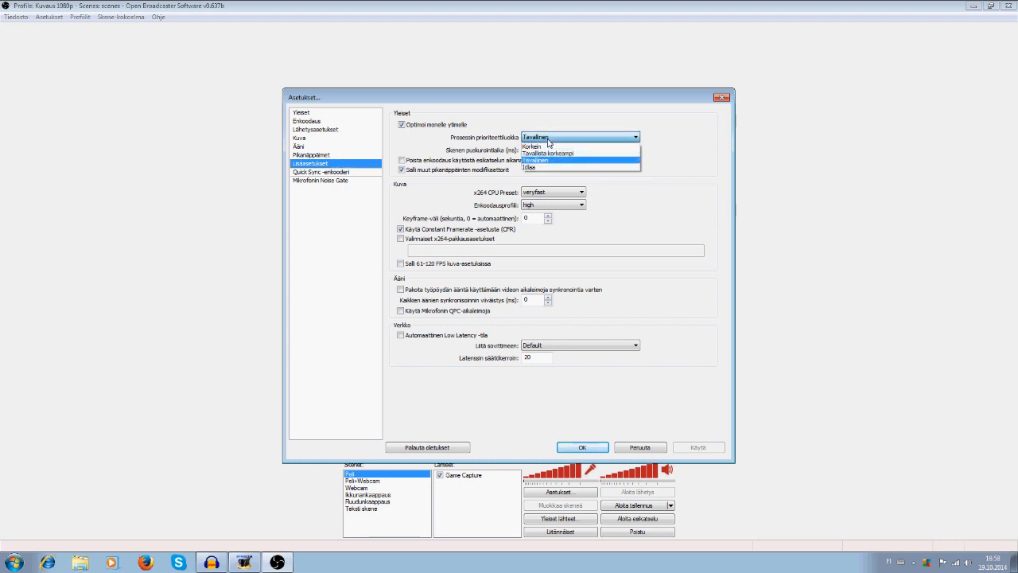
{"action": "left_click", "coordinate": [549, 162]}
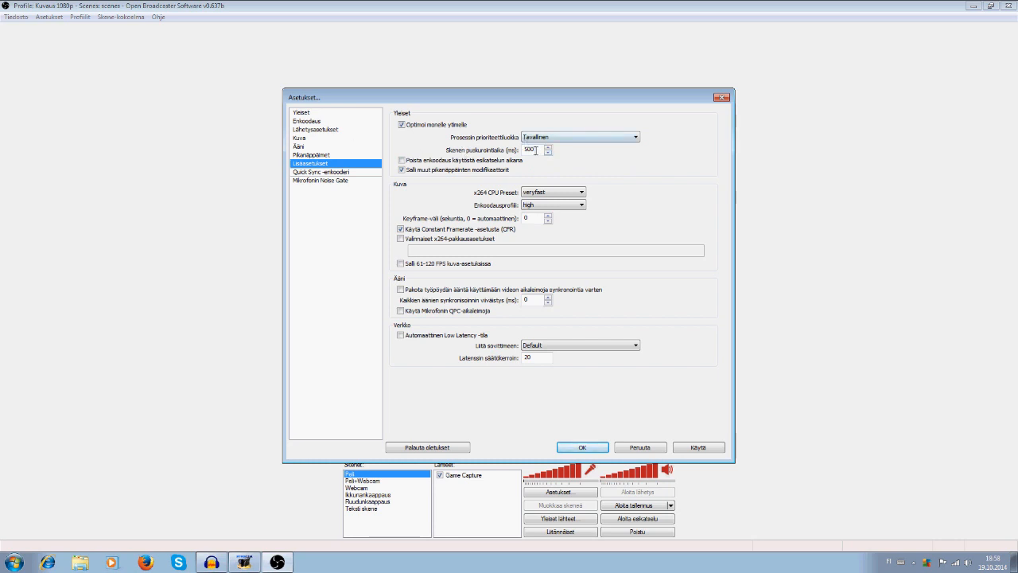
{"action": "key", "text": "Down"}
{"action": "key", "text": "Up"}
{"action": "left_click", "coordinate": [562, 139]}
{"action": "left_click", "coordinate": [557, 160]}
{"action": "scroll", "coordinate": [568, 152], "scroll_direction": "up", "scroll_amount": 2}
{"action": "scroll", "coordinate": [567, 152], "scroll_direction": "down", "scroll_amount": 2}
{"action": "left_click", "coordinate": [429, 160]}
Step: Keep the x264 CPU preset at veryfast, decline saving the advanced settings, and close the settings from the microphone noise gate page
{"action": "left_click", "coordinate": [557, 192]}
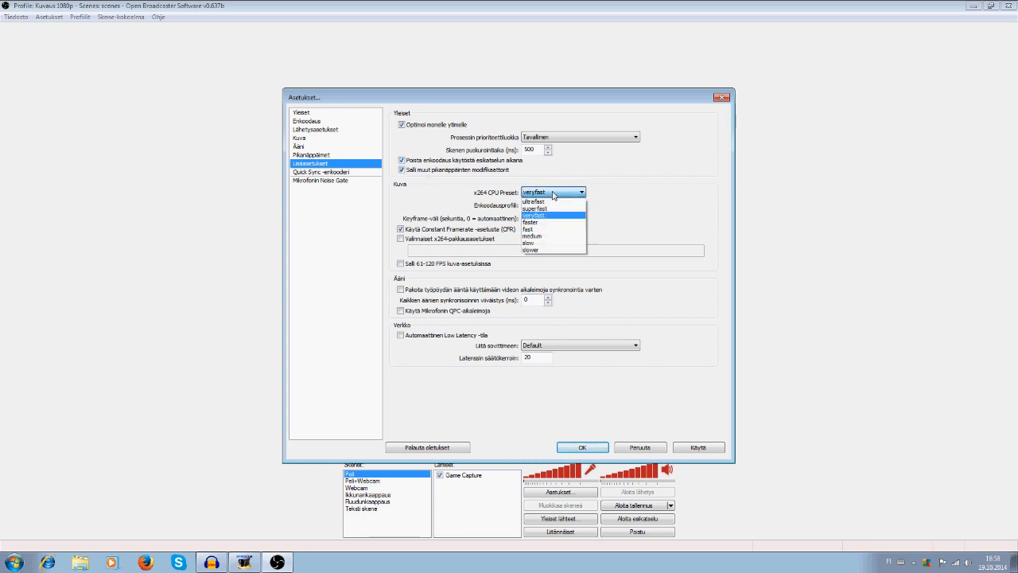
{"action": "left_click", "coordinate": [554, 194]}
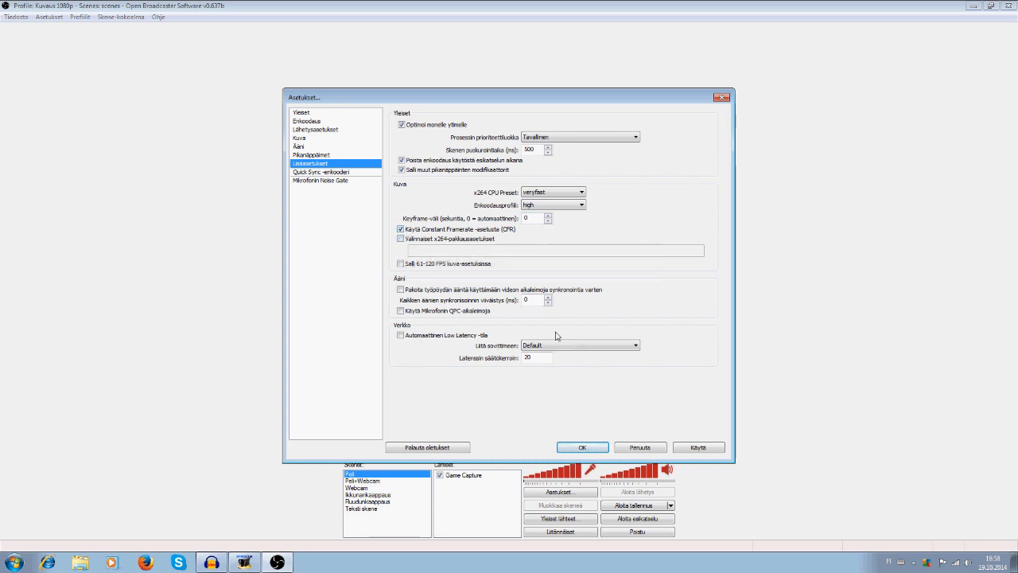
{"action": "left_click", "coordinate": [311, 180]}
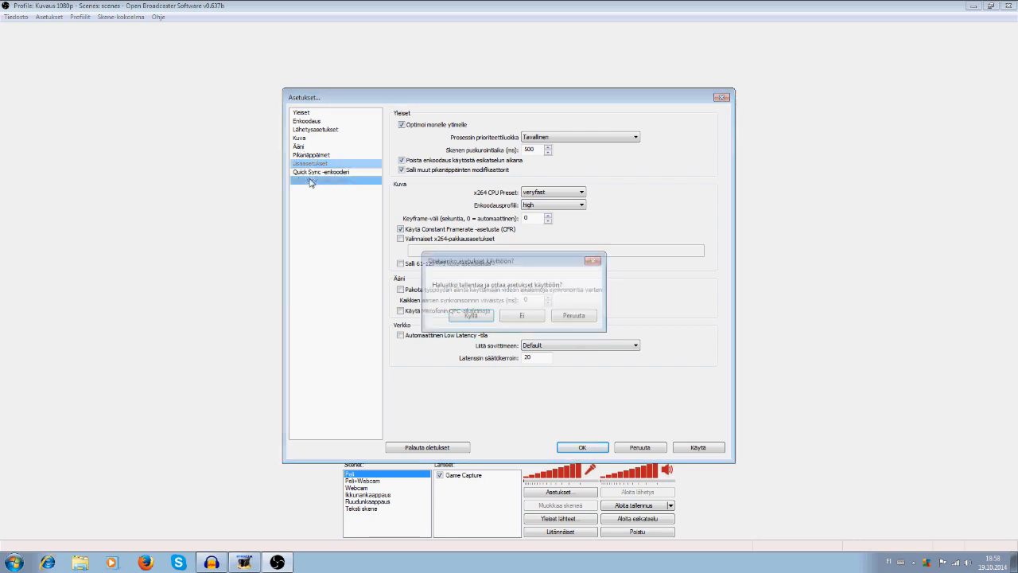
{"action": "left_click", "coordinate": [517, 317]}
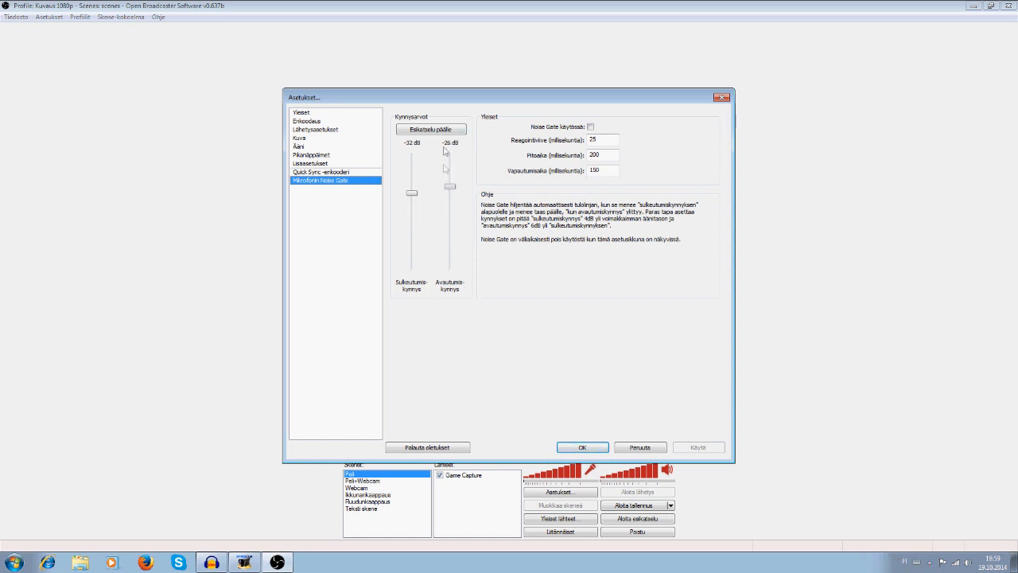
{"action": "left_click", "coordinate": [583, 447]}
Step: Switch to the Stream settings profile, enable its notification area icon, and save the general settings
{"action": "left_click", "coordinate": [49, 18]}
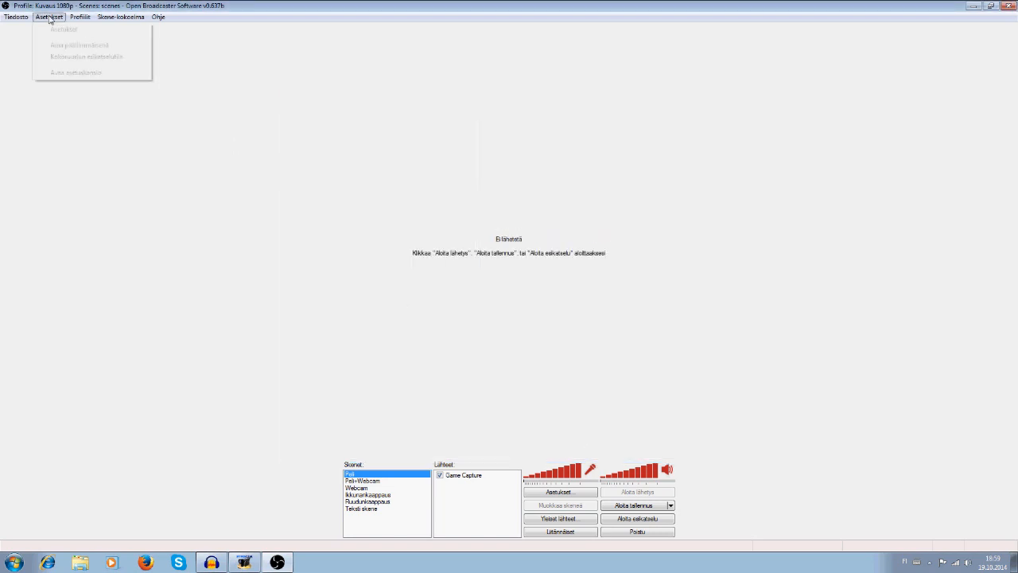
{"action": "left_click", "coordinate": [57, 30]}
{"action": "left_click", "coordinate": [676, 150]}
{"action": "left_click", "coordinate": [542, 176]}
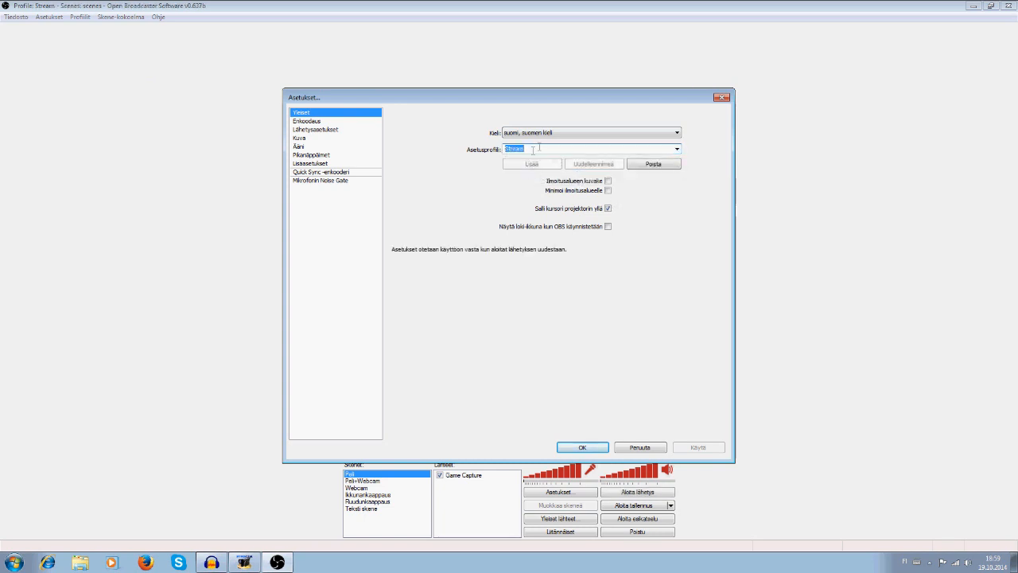
{"action": "left_click", "coordinate": [677, 149]}
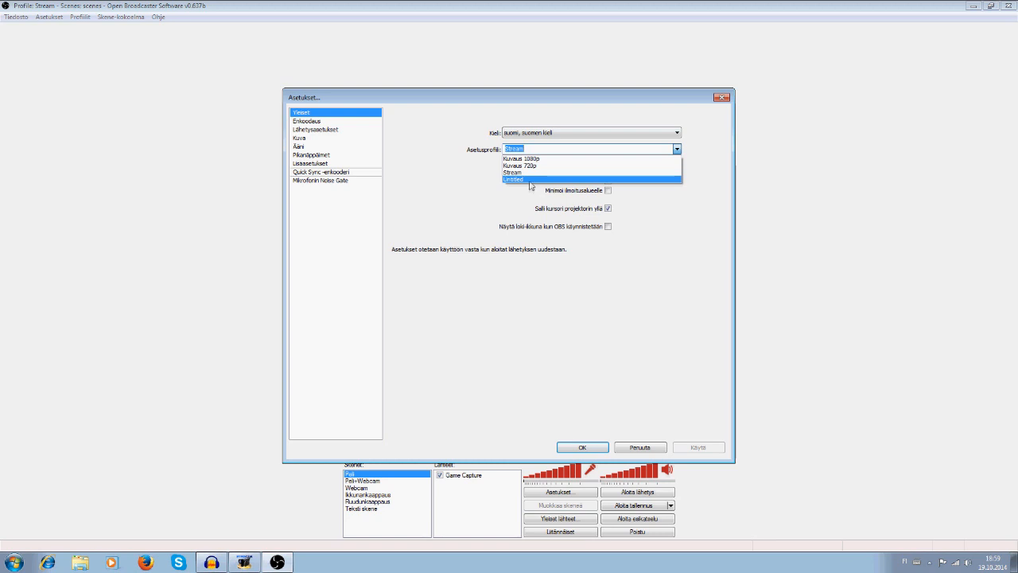
{"action": "left_click", "coordinate": [462, 187]}
{"action": "left_click", "coordinate": [458, 184]}
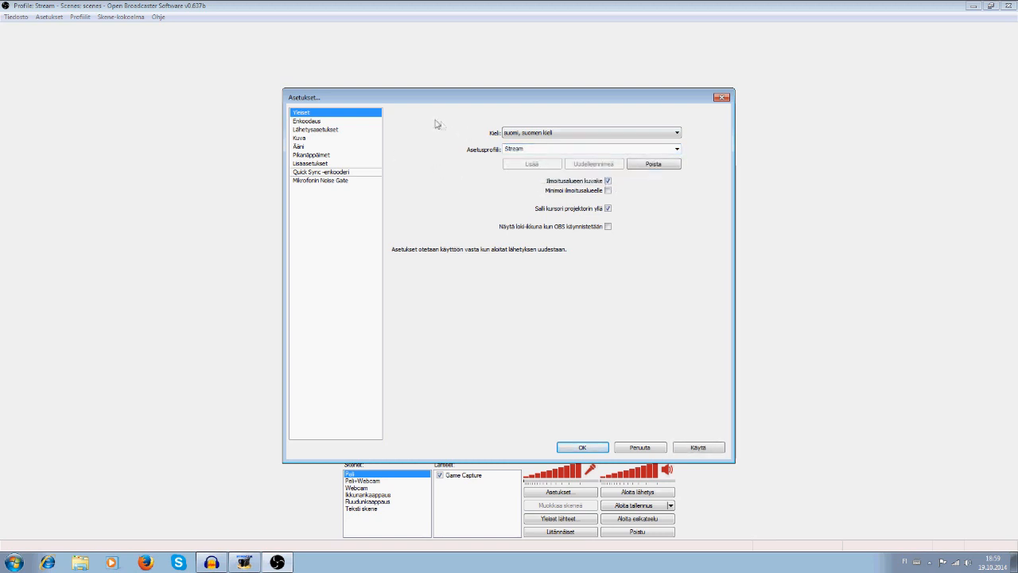
{"action": "left_click", "coordinate": [316, 123]}
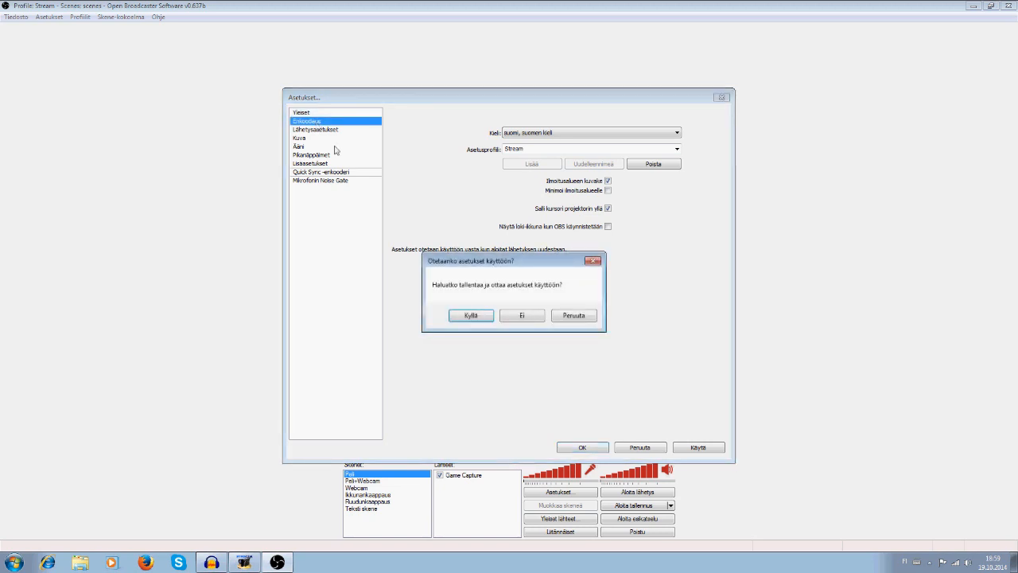
{"action": "left_click", "coordinate": [469, 317]}
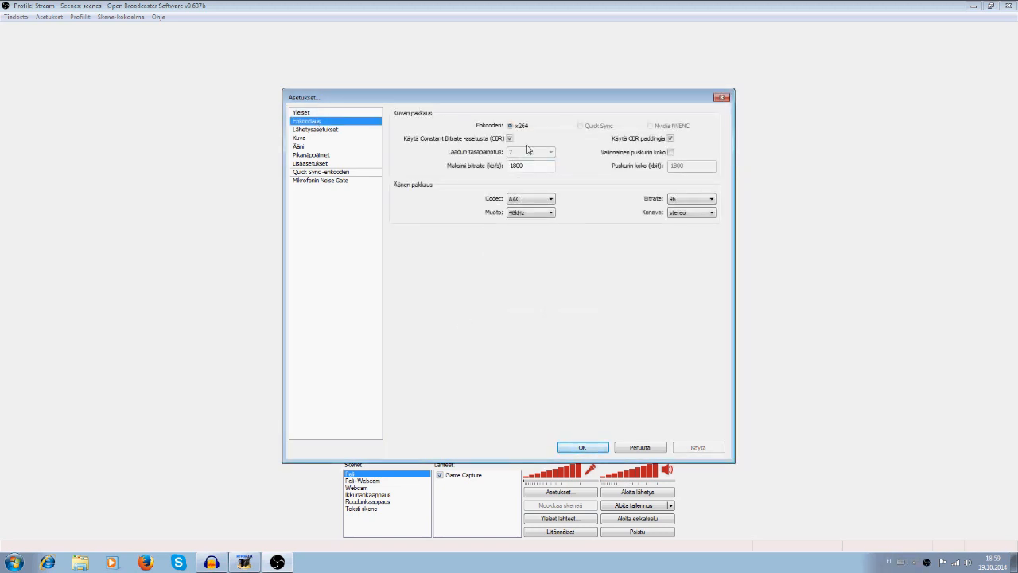
Step: In the encoding settings, keep the maximum bitrate at 1800 kb/s and the audio bitrate at 96, and save the settings
{"action": "left_click_drag", "start_coordinate": [525, 167], "coordinate": [499, 172]}
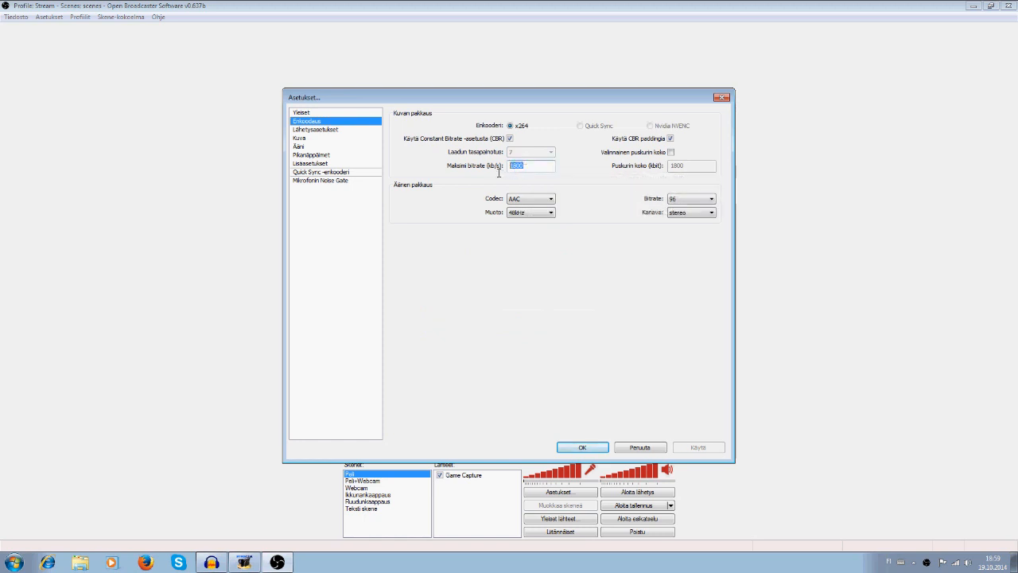
{"action": "left_click", "coordinate": [553, 168]}
{"action": "left_click_drag", "start_coordinate": [527, 167], "coordinate": [473, 184]}
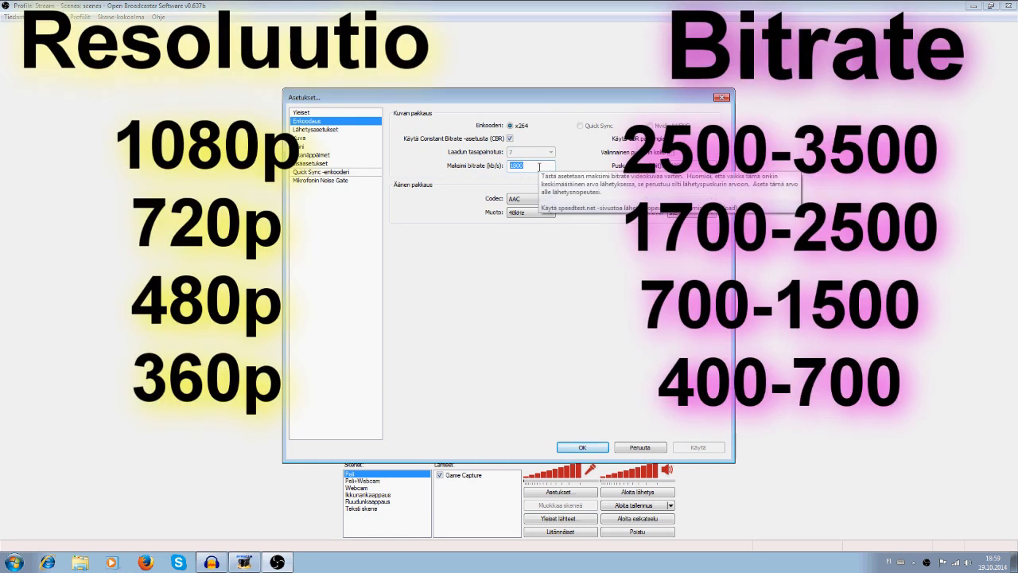
{"action": "left_click", "coordinate": [539, 166]}
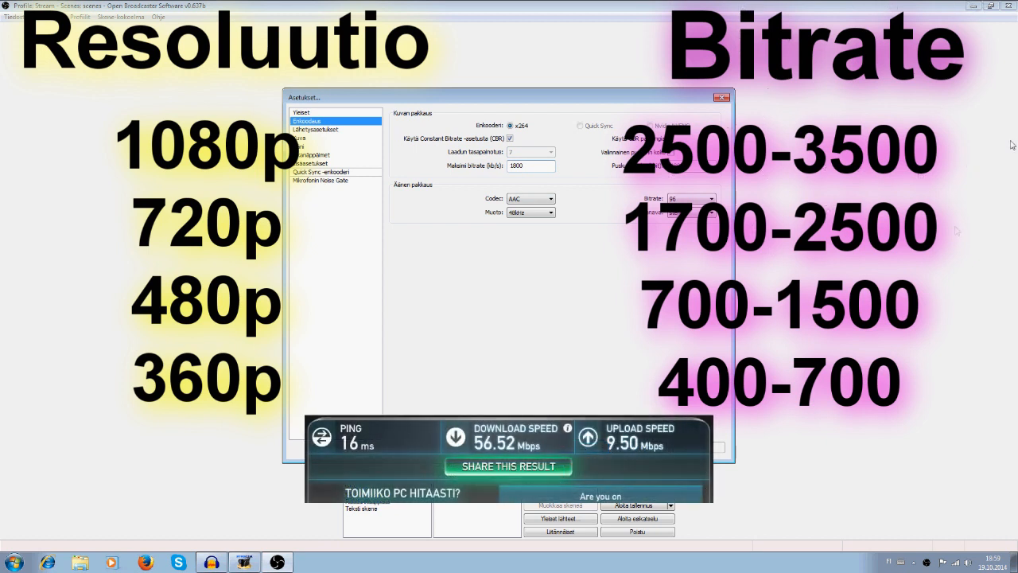
{"action": "mouse_move", "coordinate": [526, 175]}
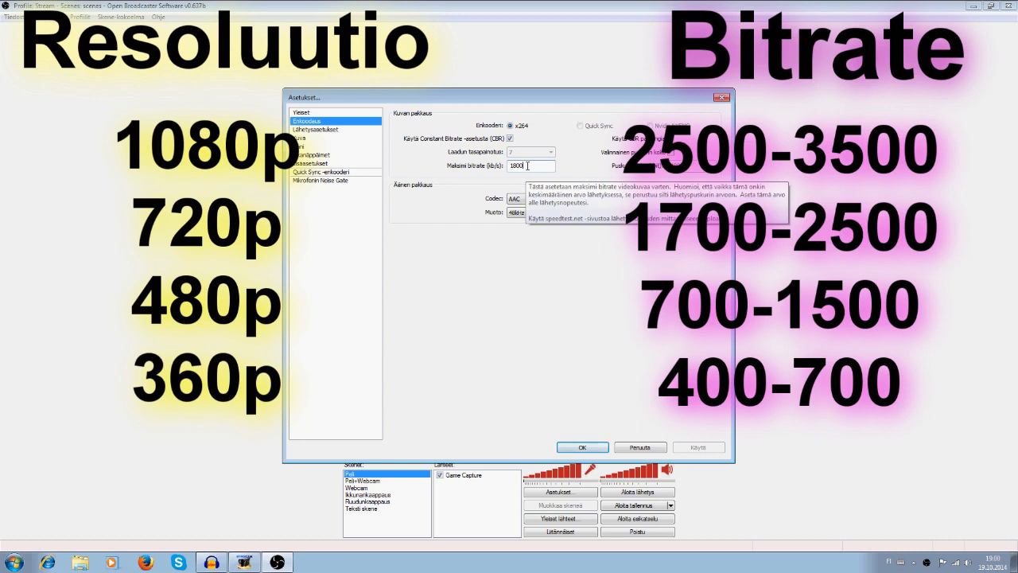
{"action": "left_click", "coordinate": [528, 165]}
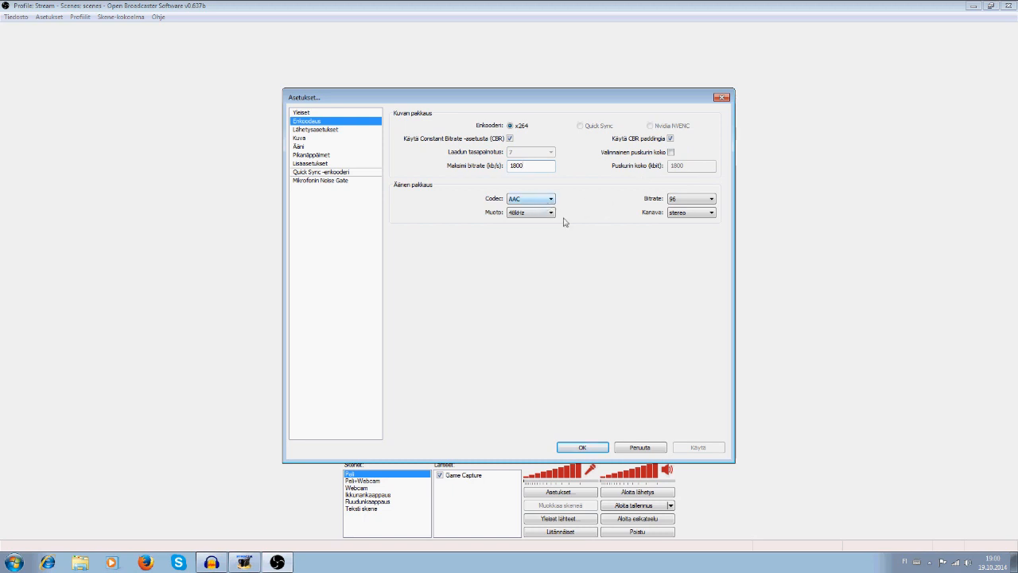
{"action": "left_click", "coordinate": [681, 199]}
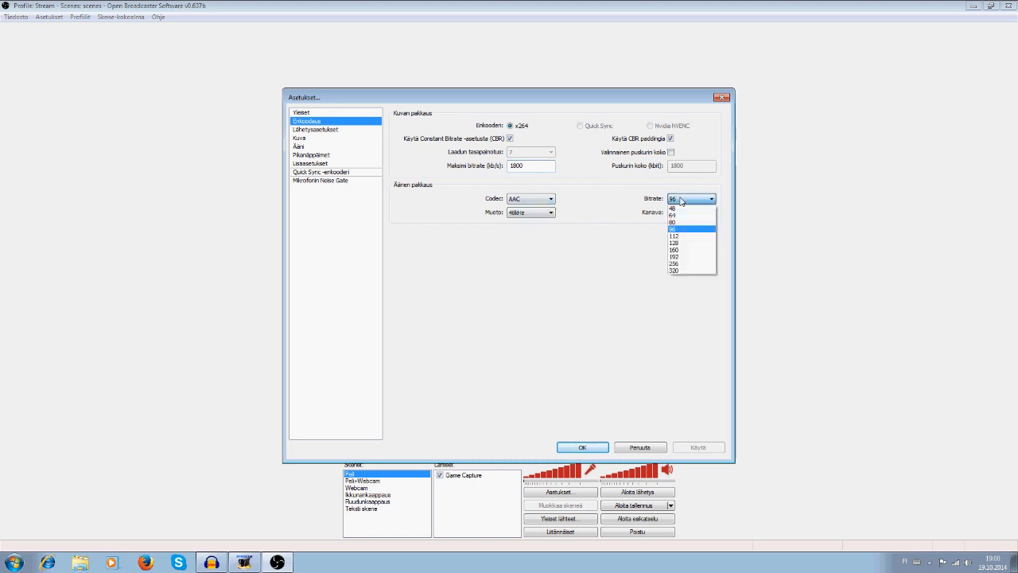
{"action": "left_click", "coordinate": [681, 229]}
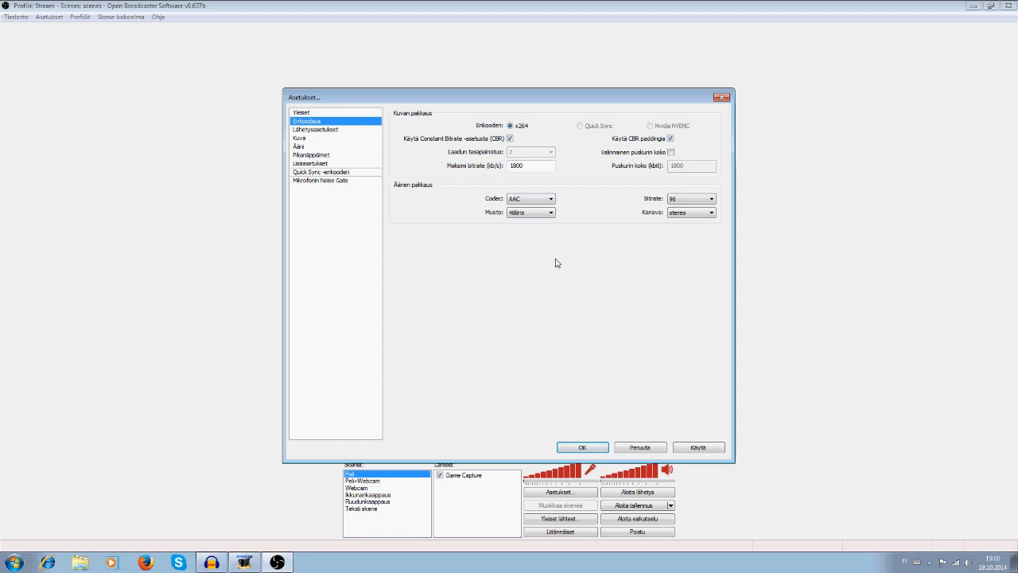
{"action": "left_click", "coordinate": [325, 132]}
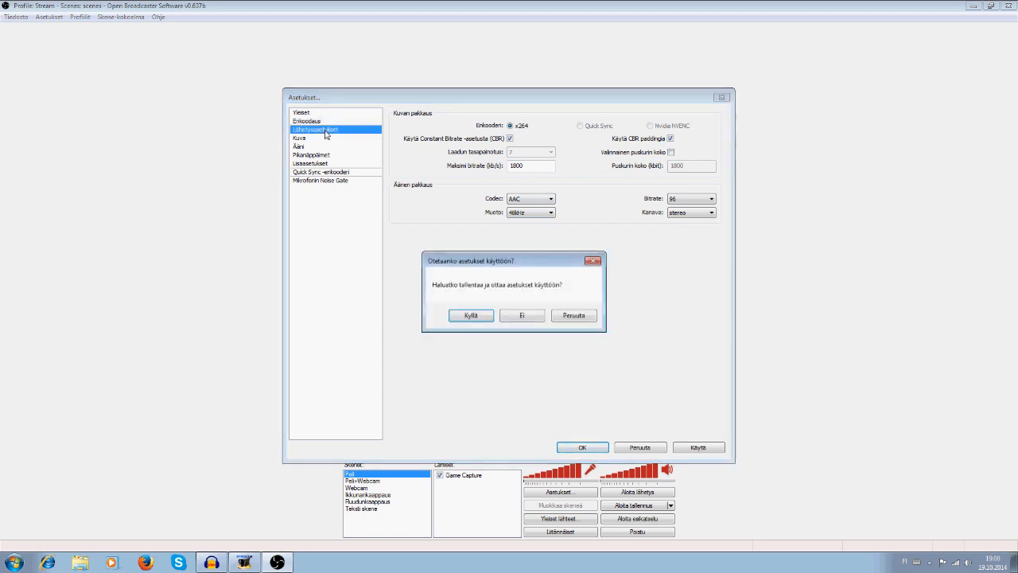
{"action": "left_click", "coordinate": [472, 315]}
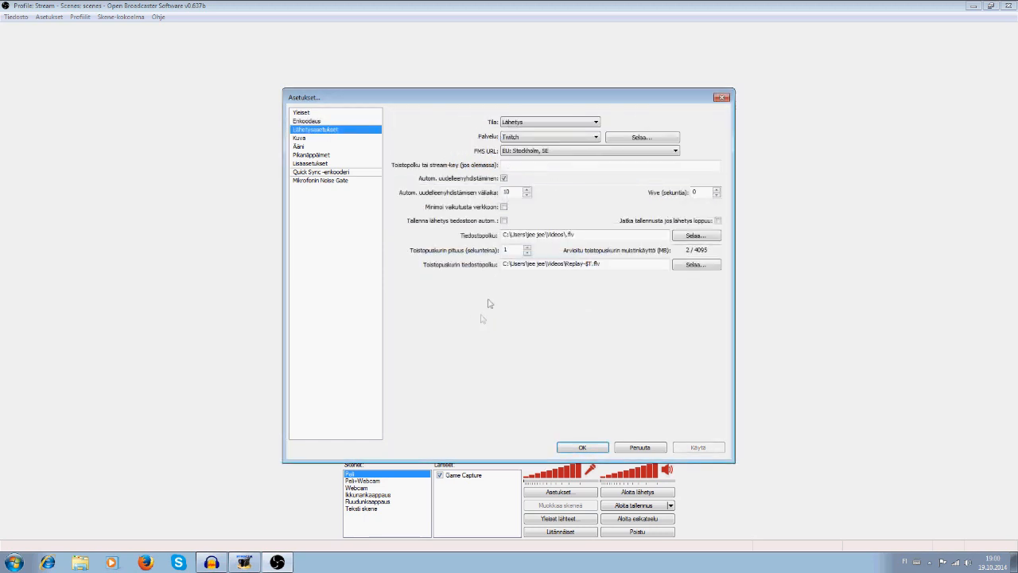
Step: Set the broadcast mode to Lähetys, the service to Twitch, and the FMS URL to EU: Stockholm, SE
{"action": "left_click", "coordinate": [552, 122]}
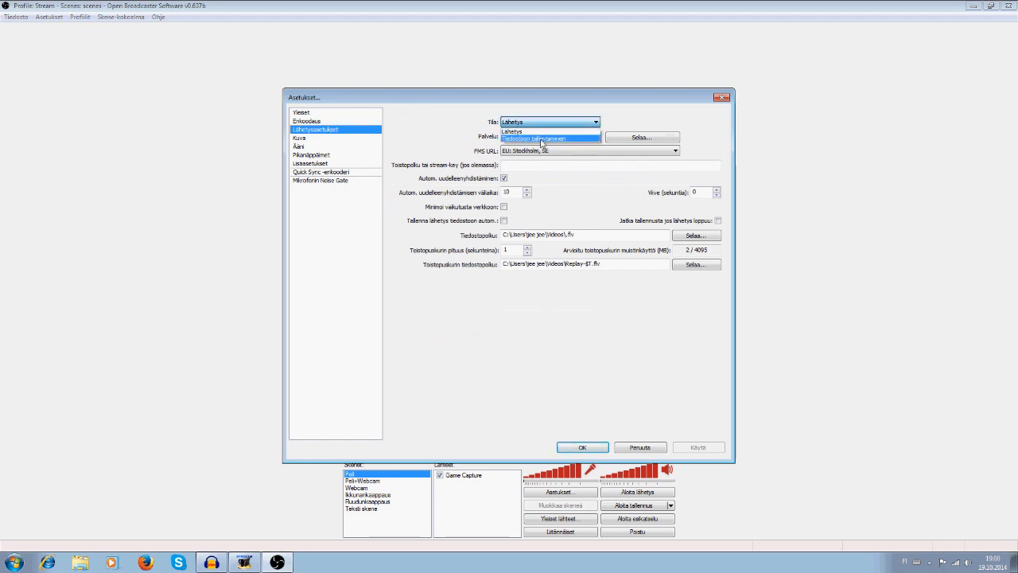
{"action": "left_click", "coordinate": [541, 132]}
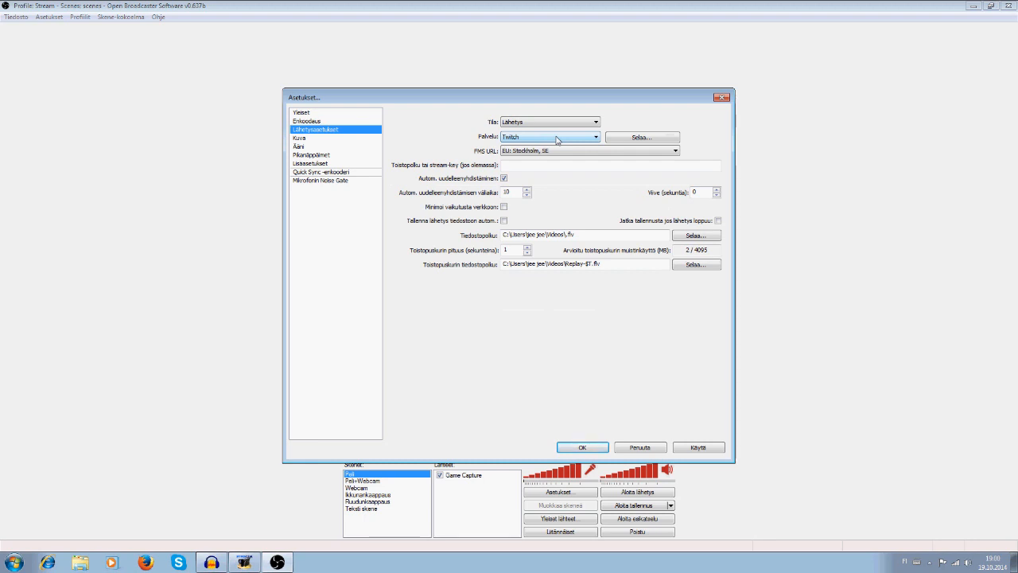
{"action": "left_click", "coordinate": [531, 138]}
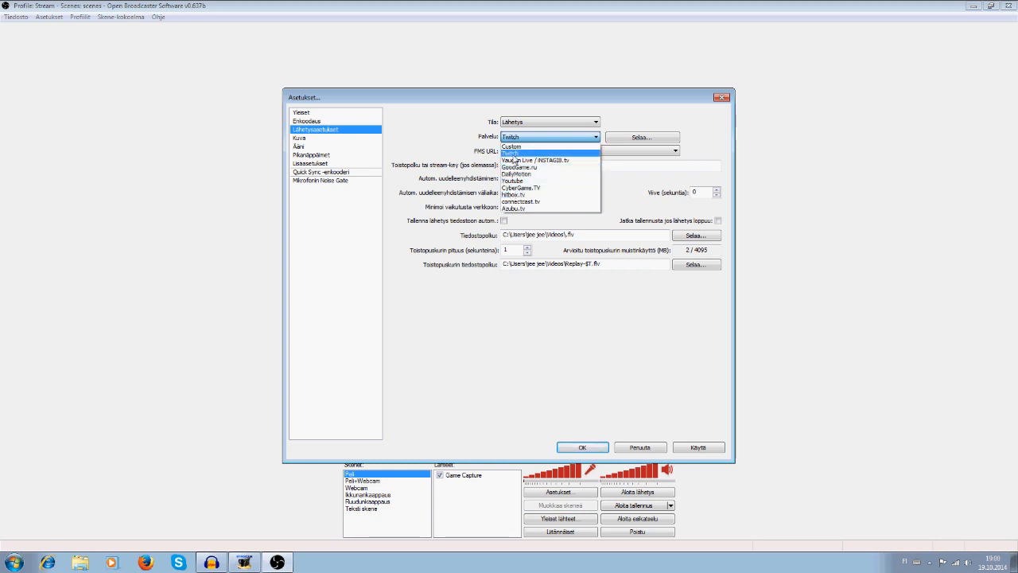
{"action": "left_click", "coordinate": [515, 154]}
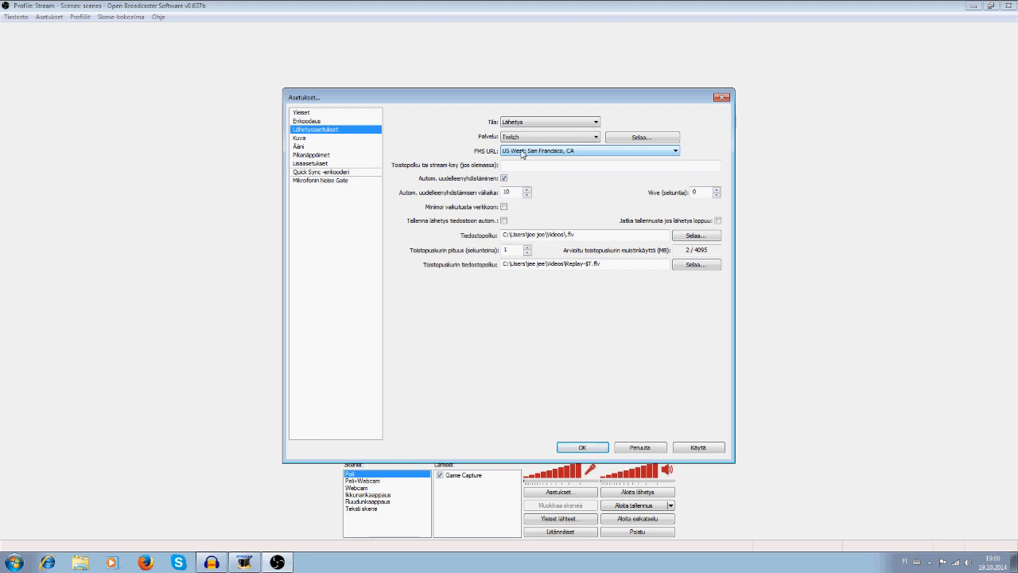
{"action": "left_click", "coordinate": [523, 152]}
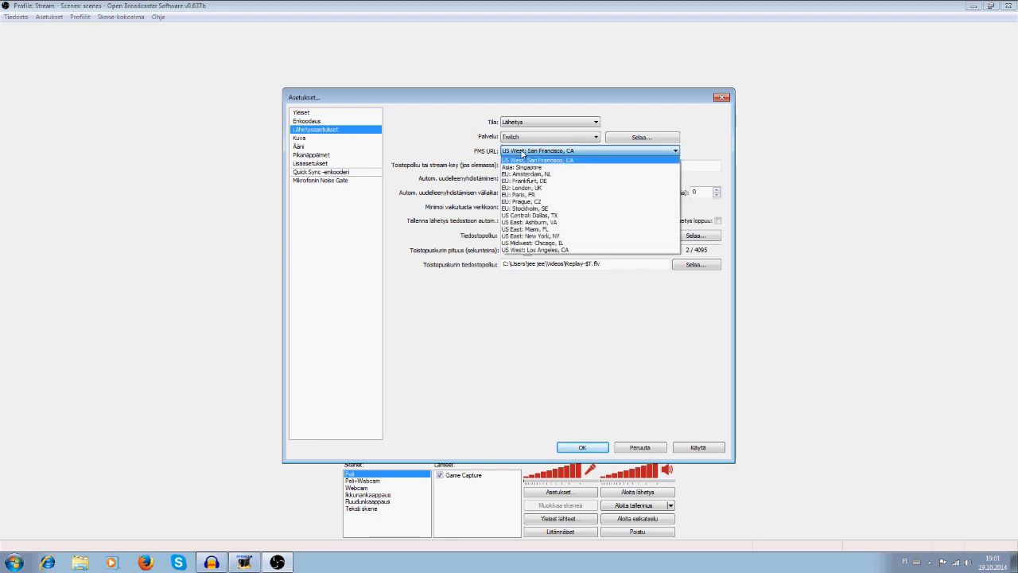
{"action": "left_click", "coordinate": [545, 209]}
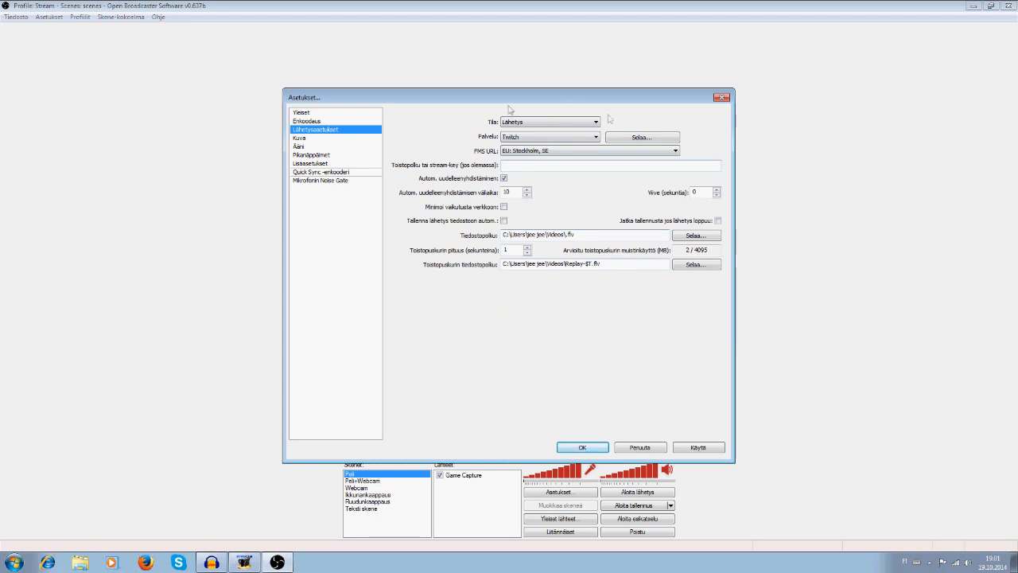
Step: Keep automatic reconnection enabled with a reconnect interval of 10
{"action": "left_click_drag", "start_coordinate": [526, 98], "coordinate": [525, 106]}
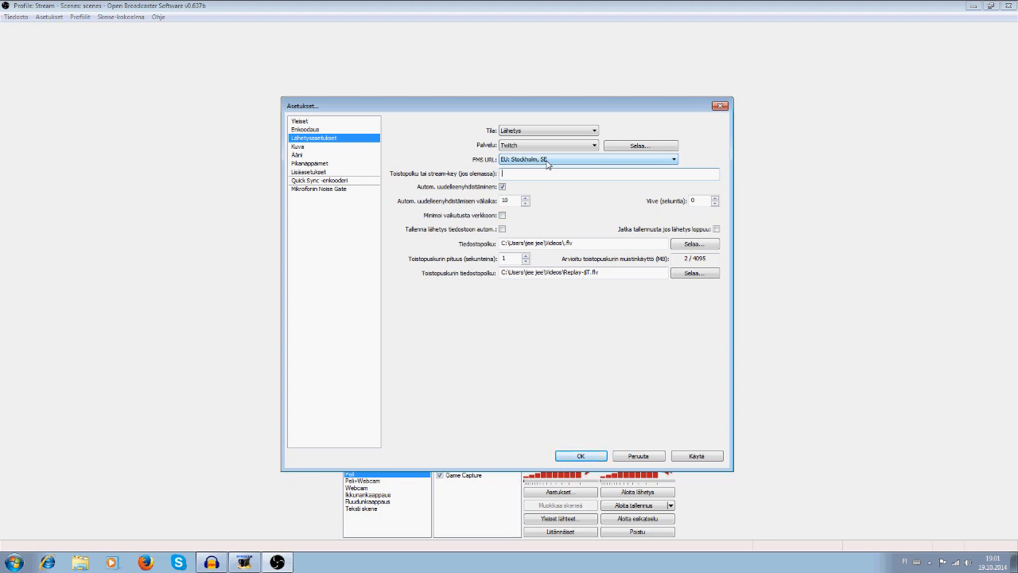
{"action": "left_click", "coordinate": [502, 186]}
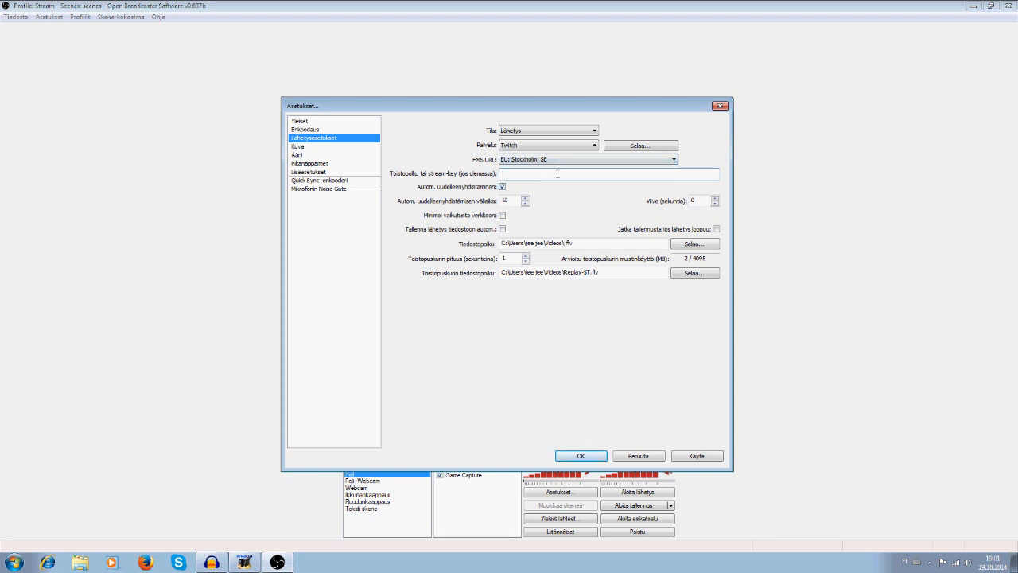
{"action": "double_click", "coordinate": [512, 201]}
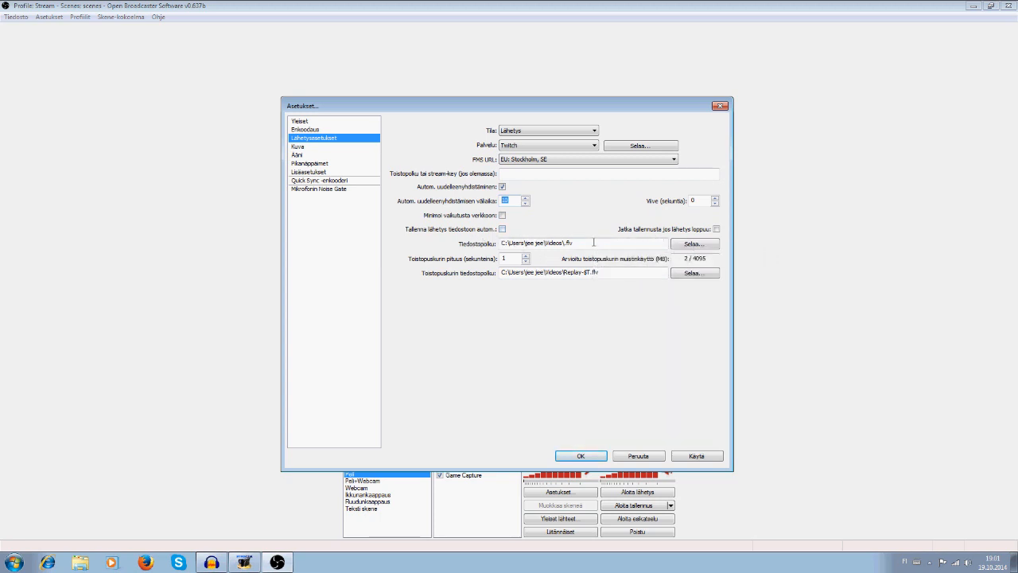
Step: Clear the recording and replay buffer file paths, and save the broadcast settings with the default paths accepted
{"action": "left_click_drag", "start_coordinate": [593, 242], "coordinate": [329, 234]}
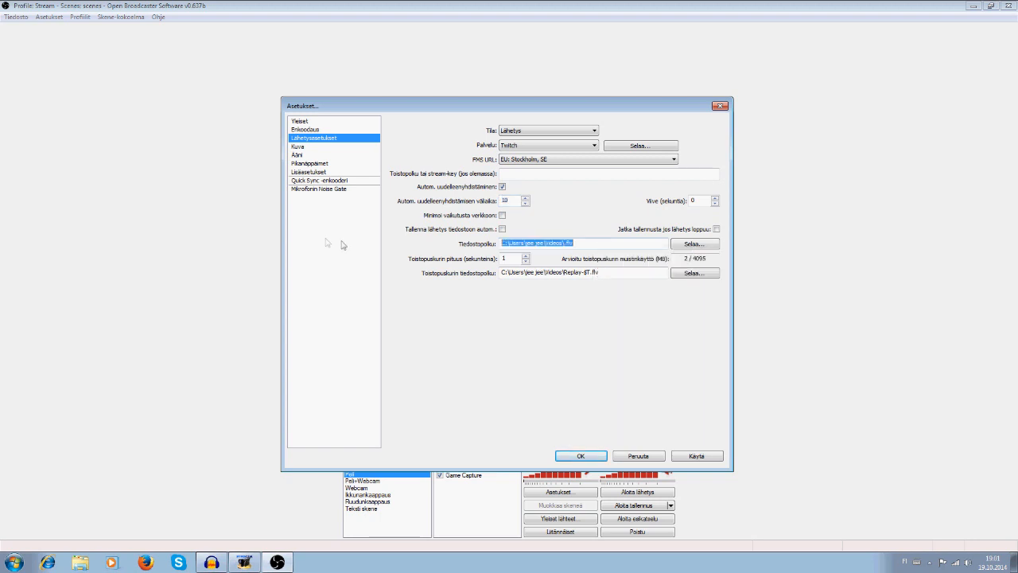
{"action": "key", "text": "BackSpace"}
{"action": "left_click_drag", "start_coordinate": [605, 273], "coordinate": [132, 266]}
{"action": "key", "text": "BackSpace"}
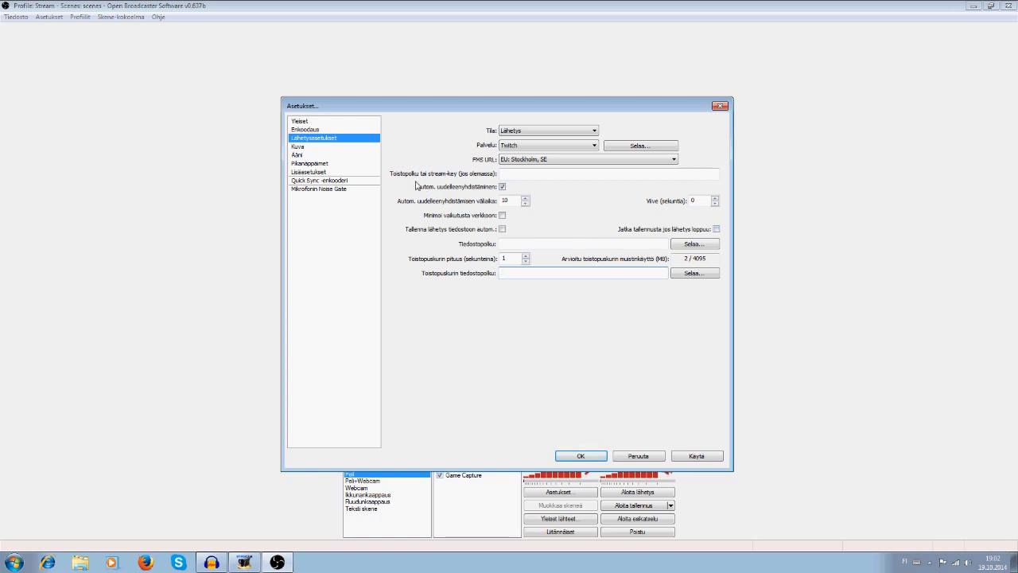
{"action": "left_click", "coordinate": [299, 147]}
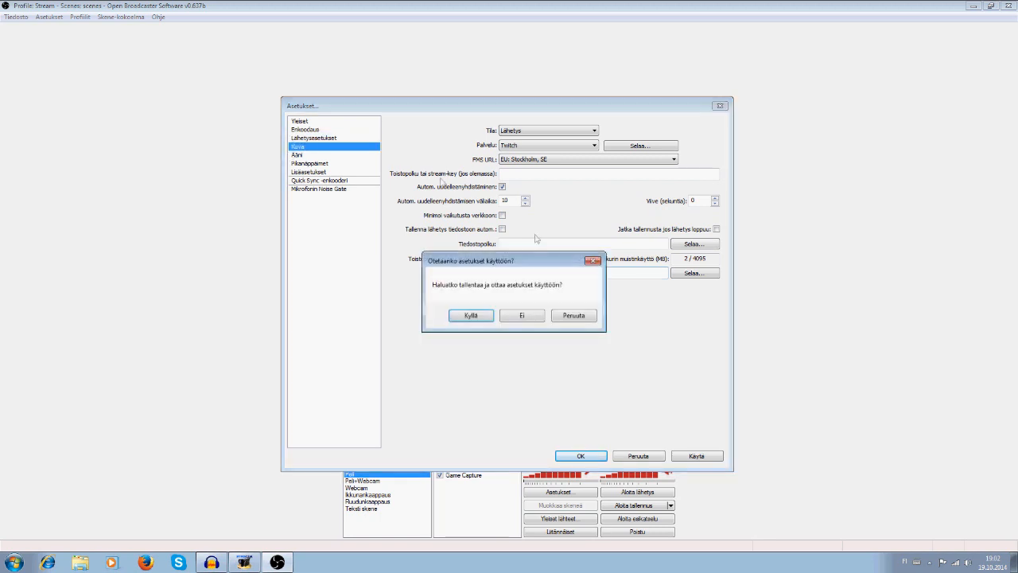
{"action": "left_click", "coordinate": [468, 317]}
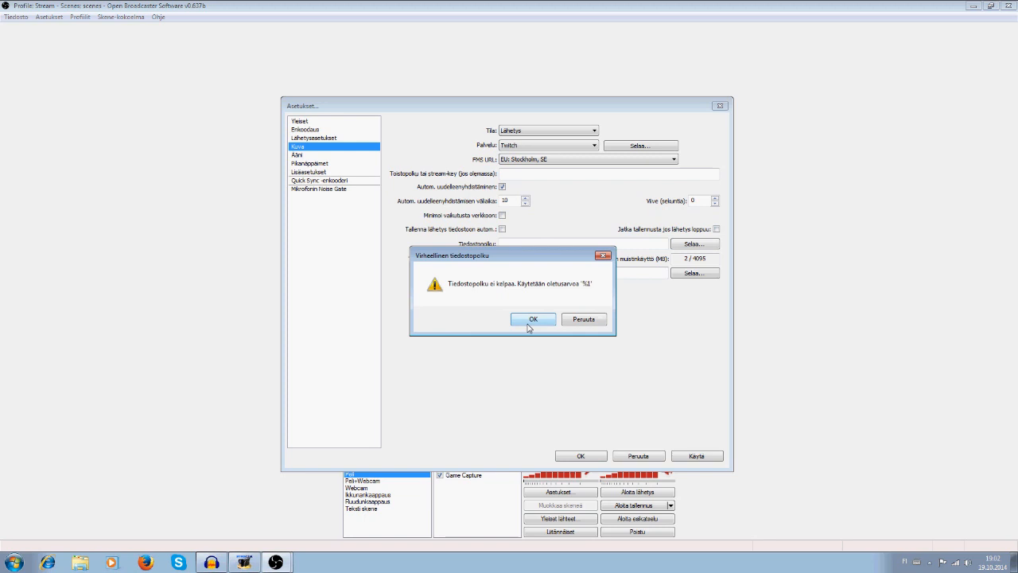
{"action": "left_click", "coordinate": [531, 319]}
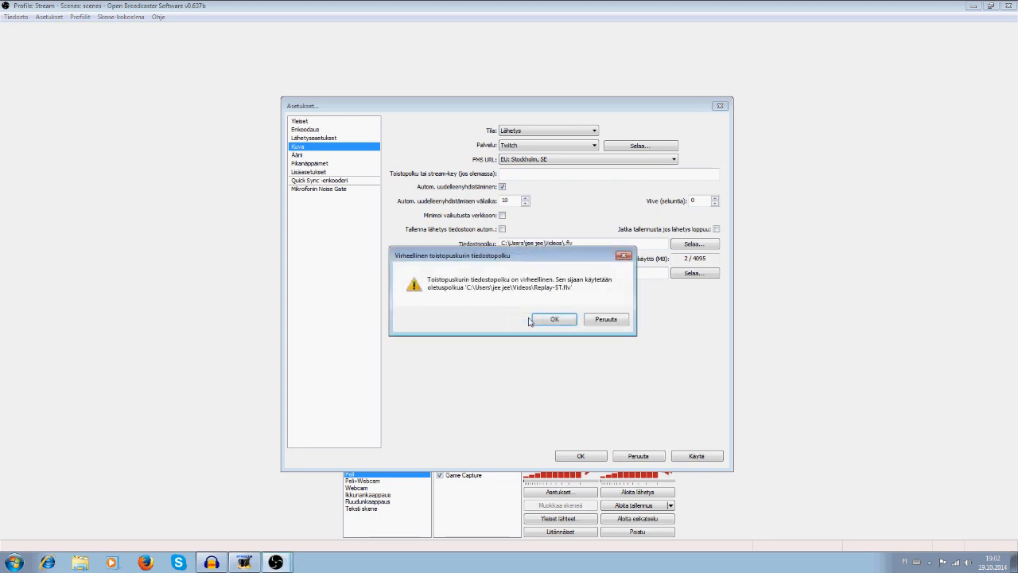
{"action": "left_click", "coordinate": [555, 319]}
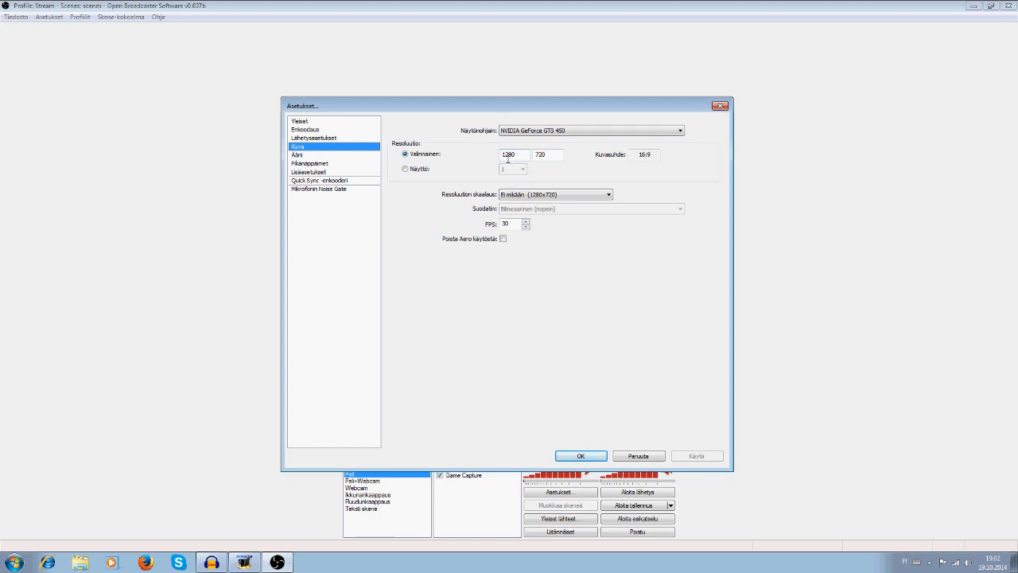
Step: Set the video resolution to follow monitor 1 (Näyttö) at 1920x1080 instead of a custom size
{"action": "left_click_drag", "start_coordinate": [521, 154], "coordinate": [495, 156]}
{"action": "key", "text": "Tab"}
{"action": "left_click", "coordinate": [476, 170]}
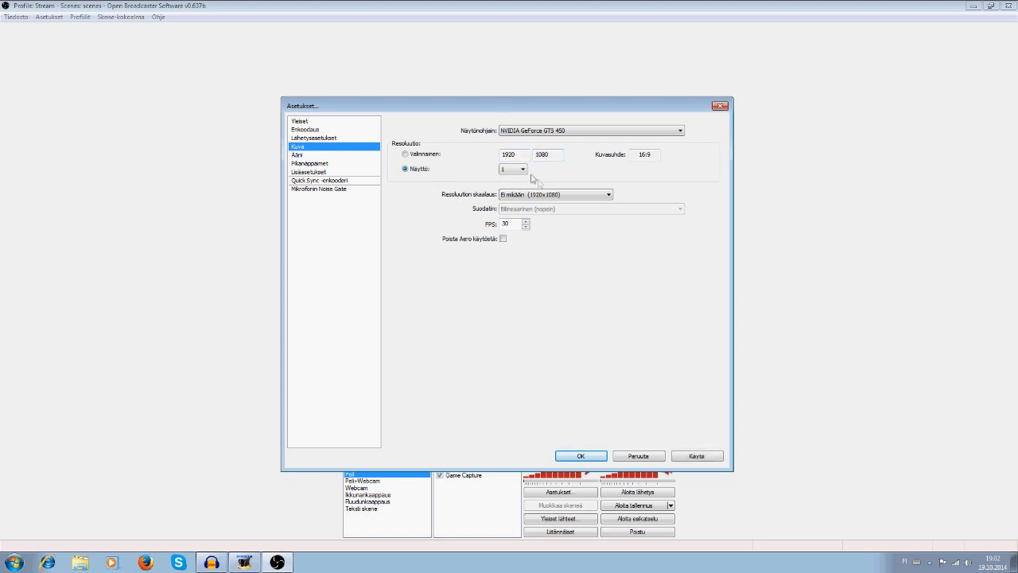
Step: Set a custom video resolution of 1280x720 for the Stream profile and save the video settings
{"action": "left_click", "coordinate": [407, 155]}
{"action": "key", "text": "BackSpace"}
{"action": "key", "text": "BackSpace"}
{"action": "key", "text": "BackSpace"}
{"action": "type", "text": "280"}
{"action": "key", "text": "Tab"}
{"action": "key", "text": "BackSpace"}
{"action": "type", "text": "720"}
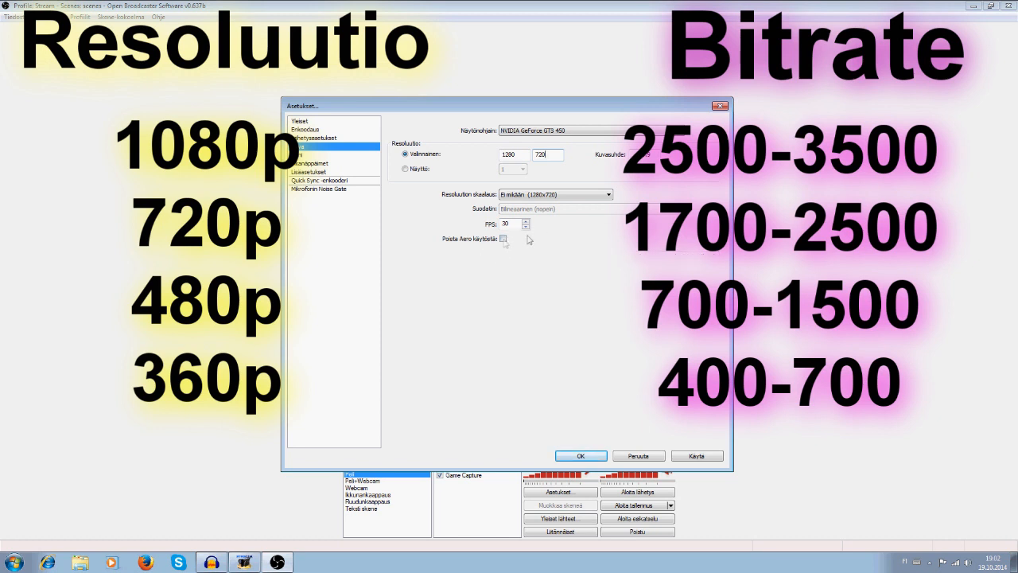
{"action": "double_click", "coordinate": [506, 224]}
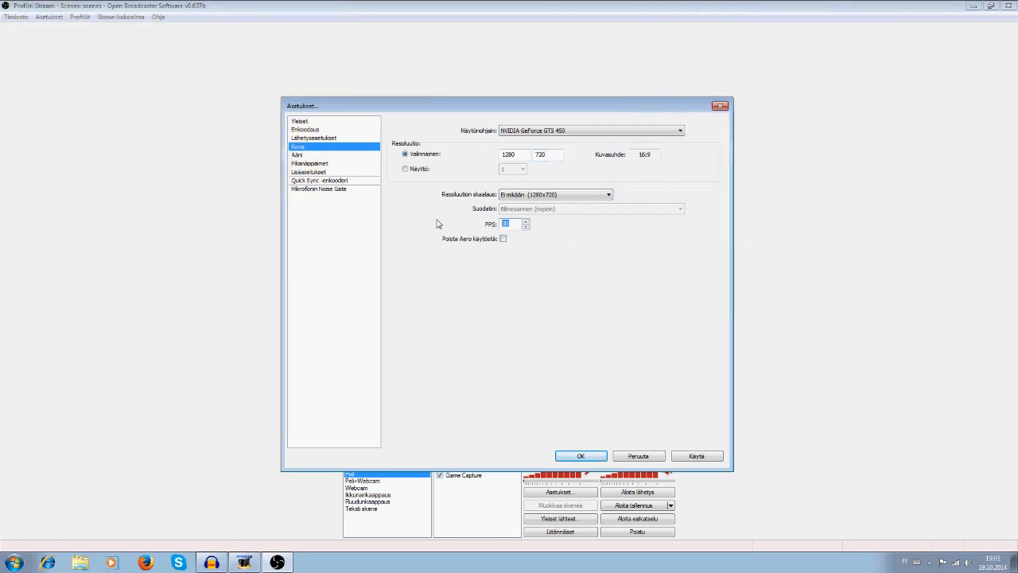
{"action": "left_click", "coordinate": [297, 155]}
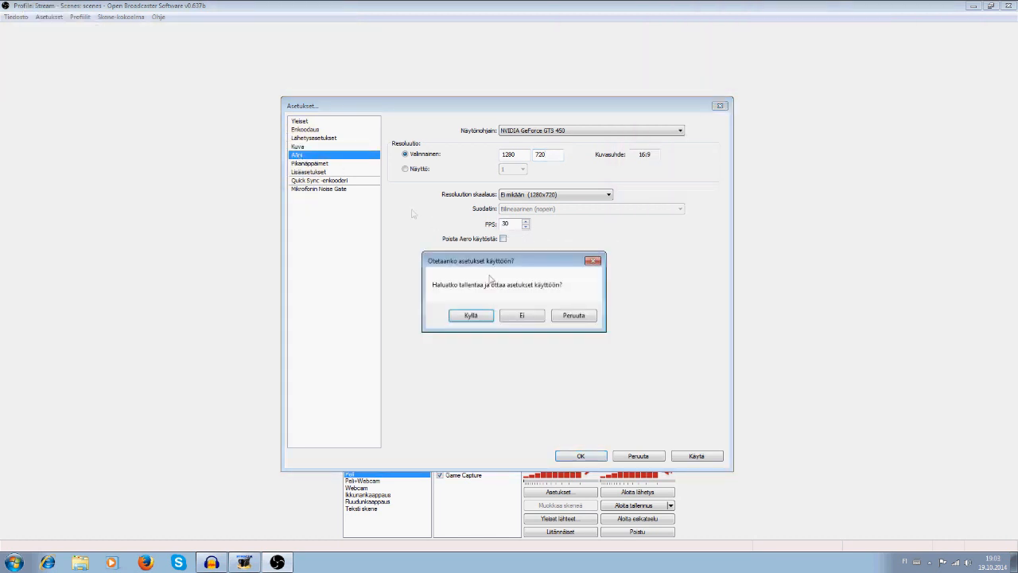
{"action": "left_click", "coordinate": [481, 317]}
Step: Set the microphone device to Mikrofoni (Samson Meteor Mic) and the push-to-talk delay to 0 ms, saving the audio settings
{"action": "left_click", "coordinate": [537, 149]}
{"action": "left_click", "coordinate": [534, 172]}
{"action": "left_click_drag", "start_coordinate": [521, 197], "coordinate": [447, 199]}
{"action": "key", "text": "BackSpace"}
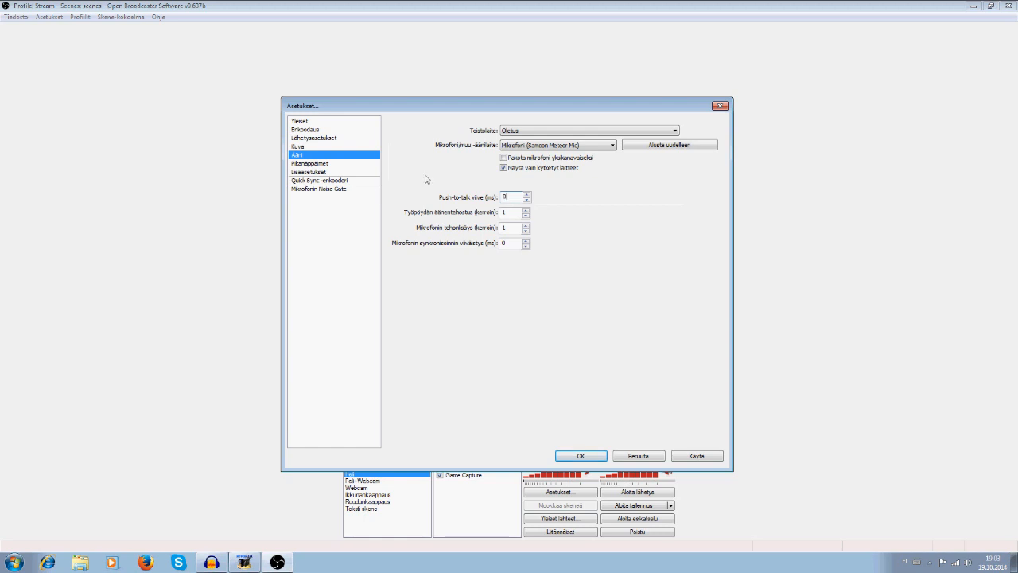
{"action": "left_click", "coordinate": [314, 172]}
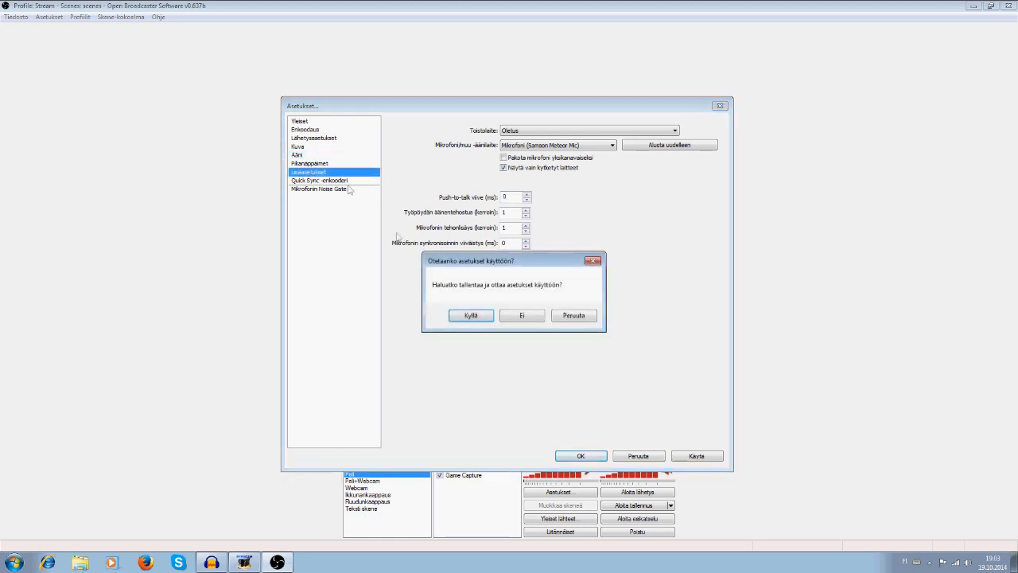
{"action": "left_click", "coordinate": [472, 315]}
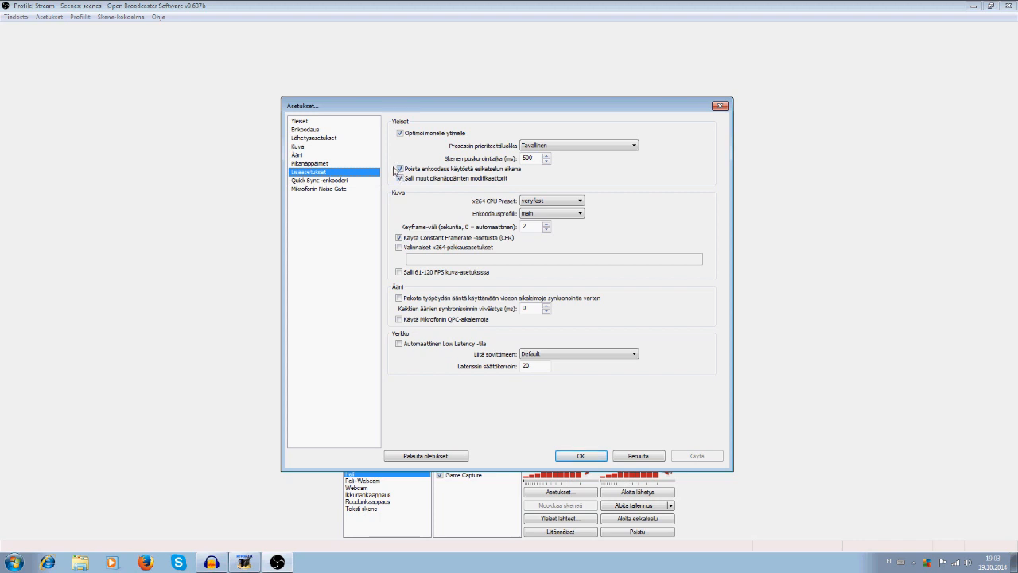
Step: Try the high encoding profile, save it, and check the broadcast settings for Twitch compatibility
{"action": "left_click", "coordinate": [545, 214]}
{"action": "left_click", "coordinate": [540, 230]}
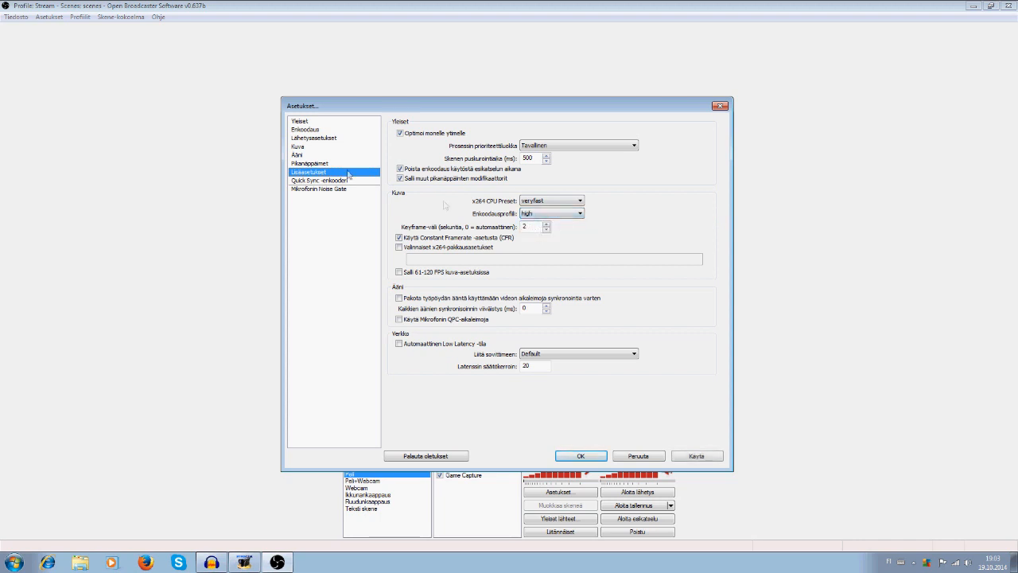
{"action": "left_click", "coordinate": [313, 138]}
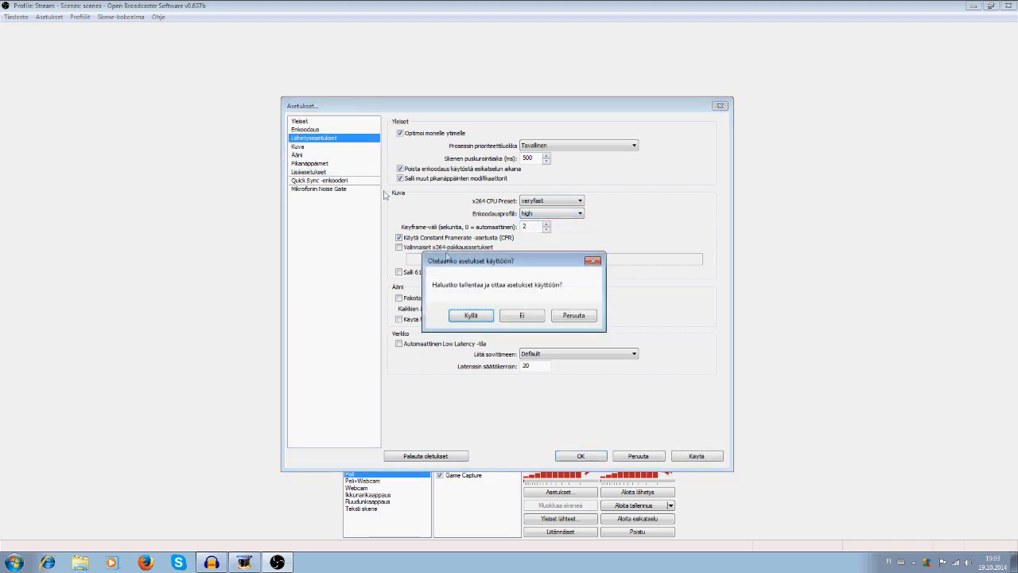
{"action": "left_click", "coordinate": [472, 315]}
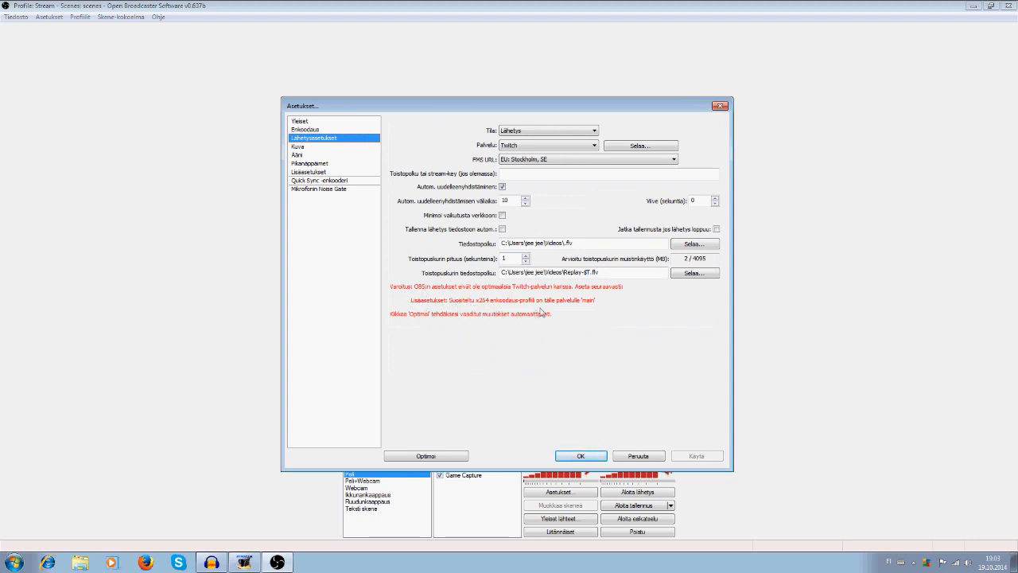
Step: Set the encoding profile to main, save the advanced settings, and close the settings after viewing the microphone noise gate options
{"action": "left_click", "coordinate": [326, 171]}
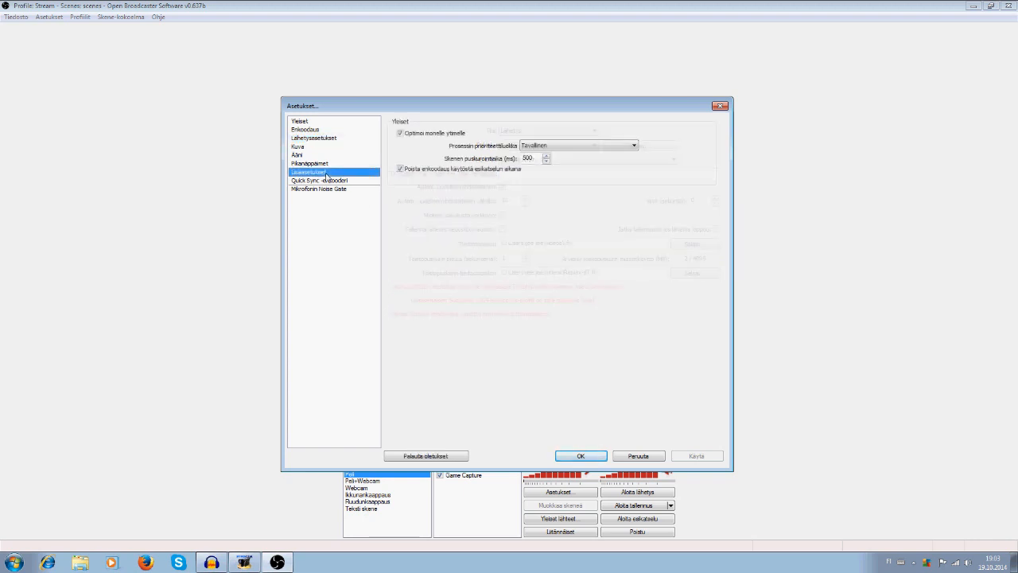
{"action": "left_click", "coordinate": [556, 213]}
{"action": "left_click", "coordinate": [555, 222]}
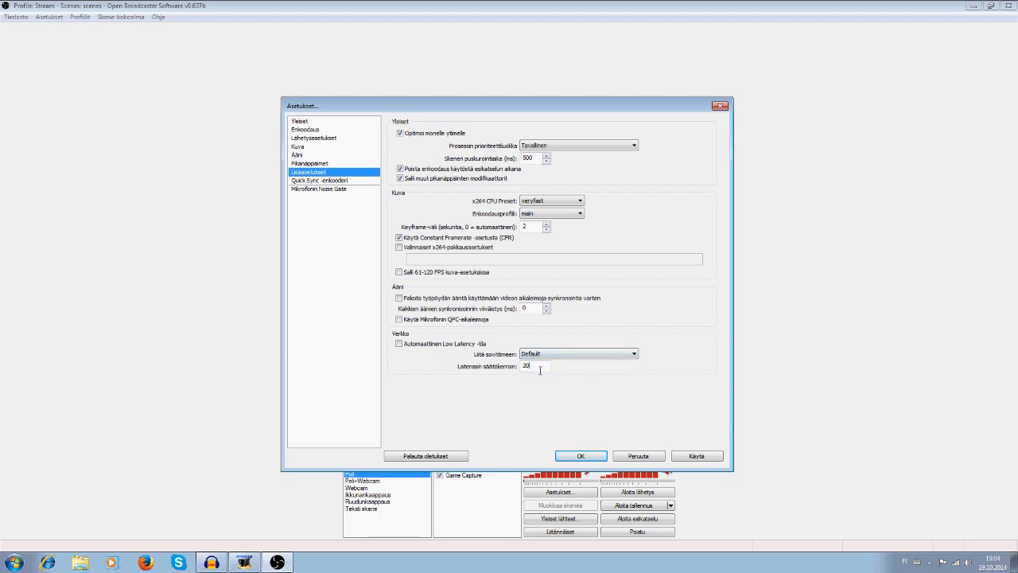
{"action": "left_click", "coordinate": [319, 190]}
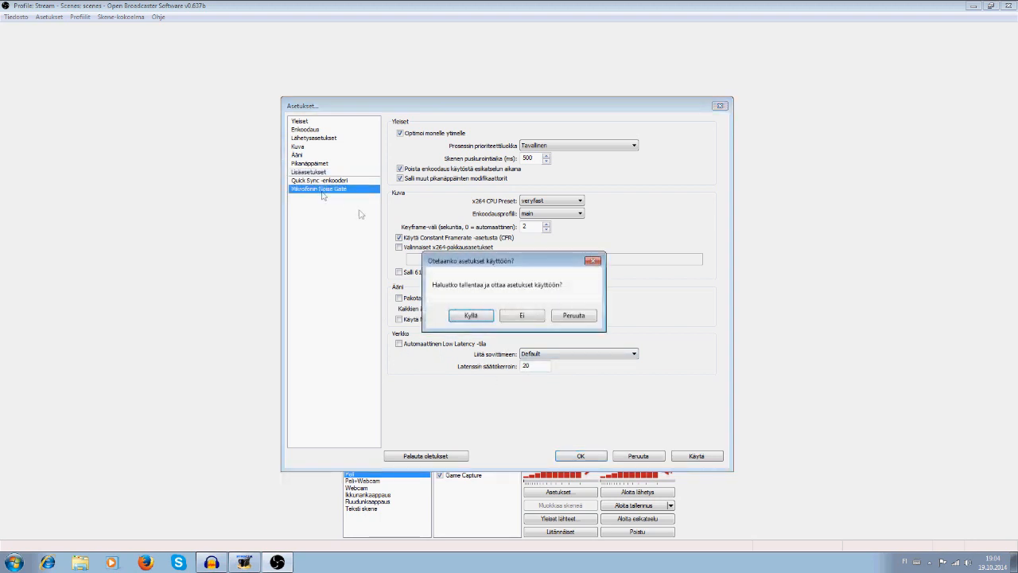
{"action": "left_click", "coordinate": [468, 316]}
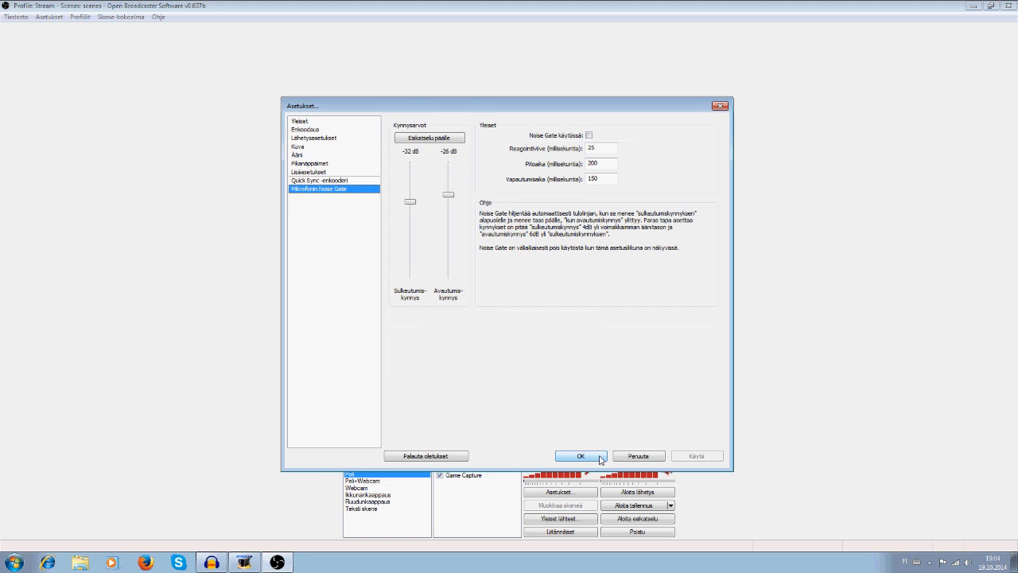
{"action": "left_click", "coordinate": [601, 459]}
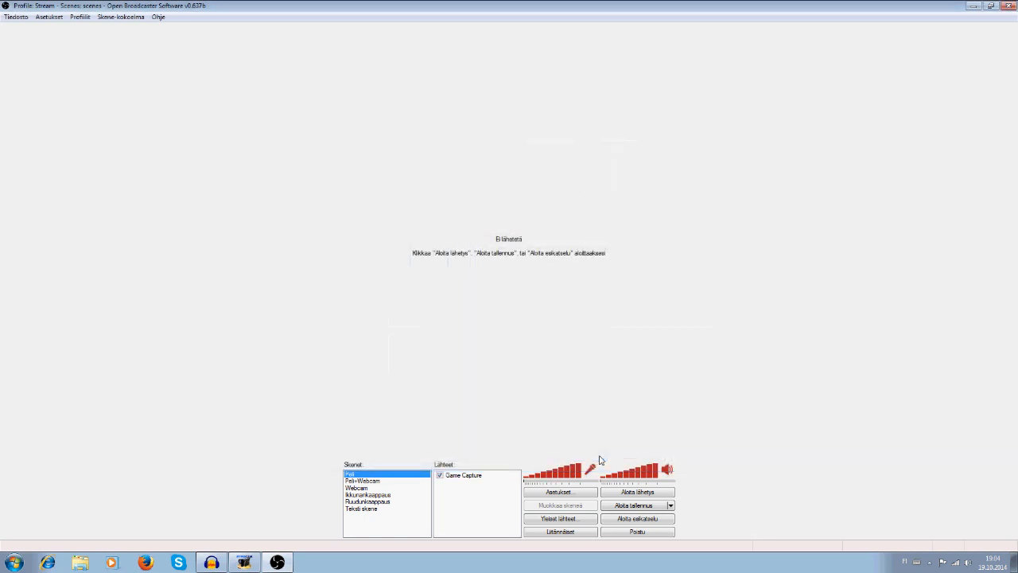
Step: Select the Webcam scene and switch the active profile to Kuvaus 1080p and finally to Kuvaus 720p
{"action": "left_click", "coordinate": [370, 488]}
{"action": "left_click", "coordinate": [48, 16]}
{"action": "mouse_move", "coordinate": [79, 17]}
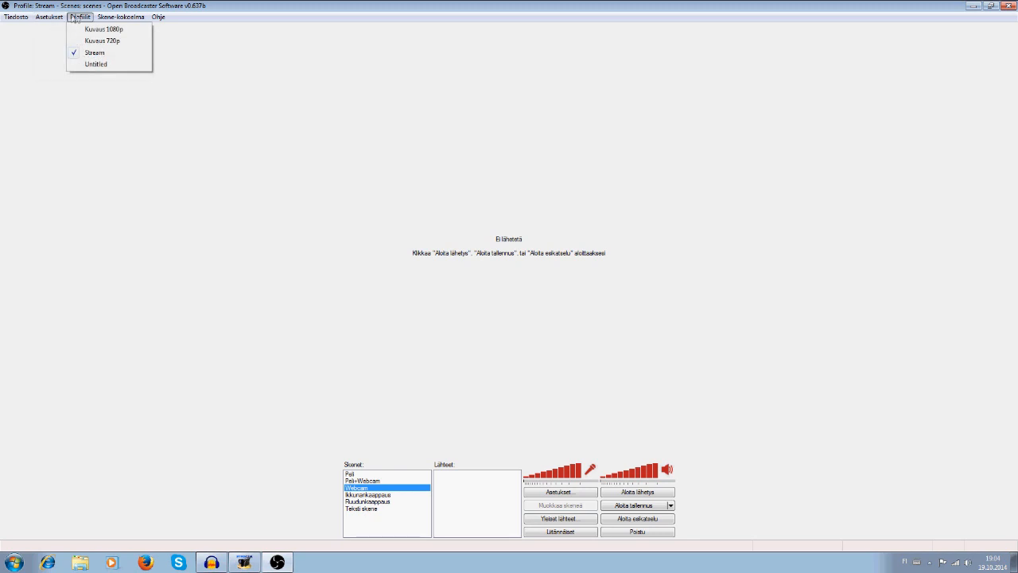
{"action": "left_click", "coordinate": [88, 30]}
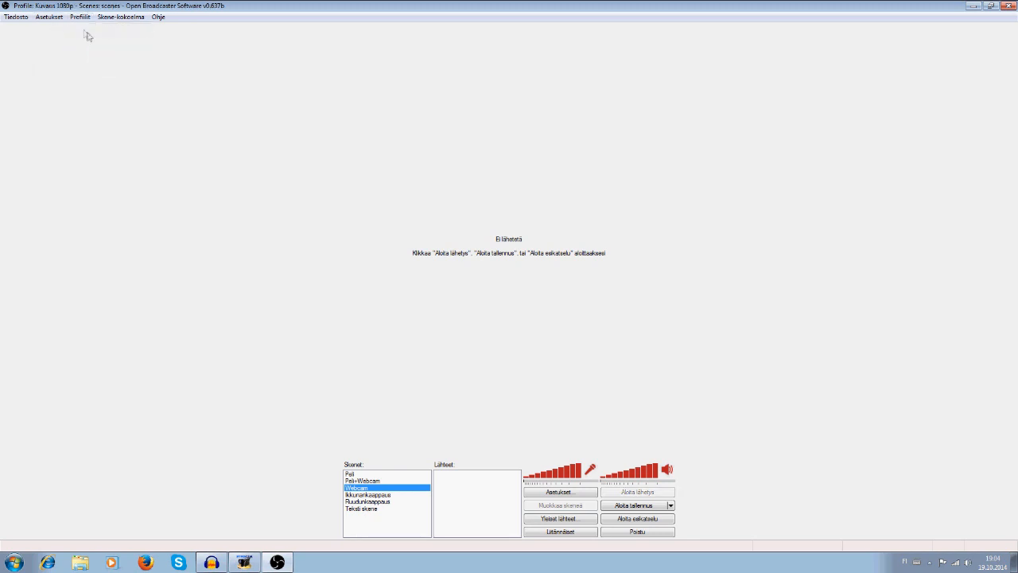
{"action": "left_click", "coordinate": [79, 17]}
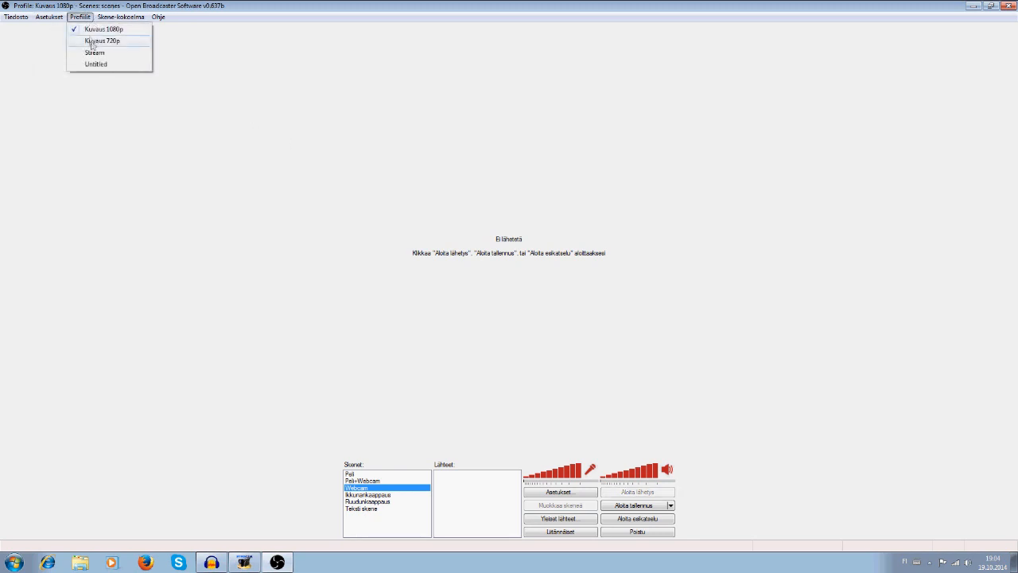
{"action": "left_click", "coordinate": [95, 41]}
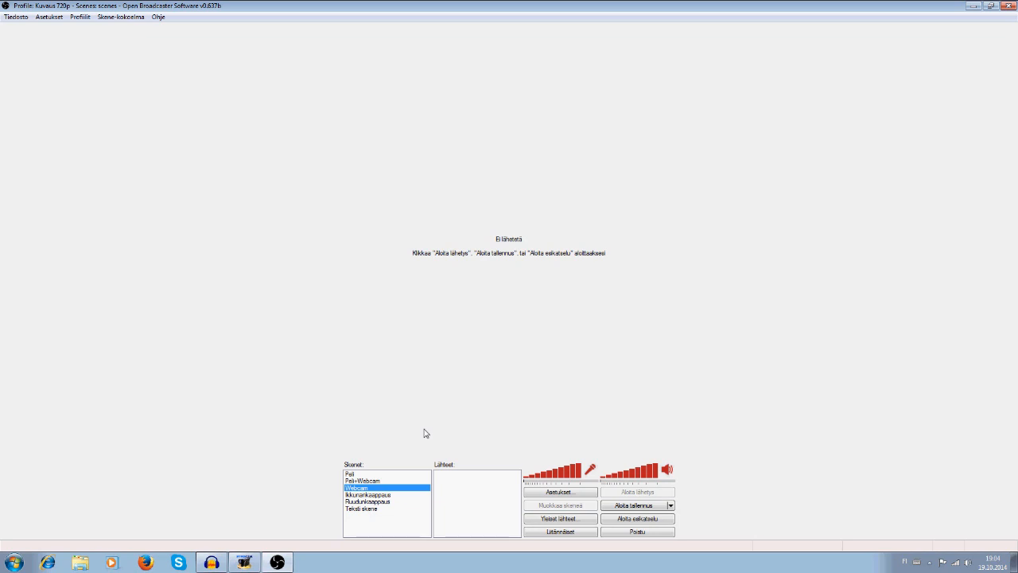
Step: Add a new scene named Testi
{"action": "right_click", "coordinate": [380, 525]}
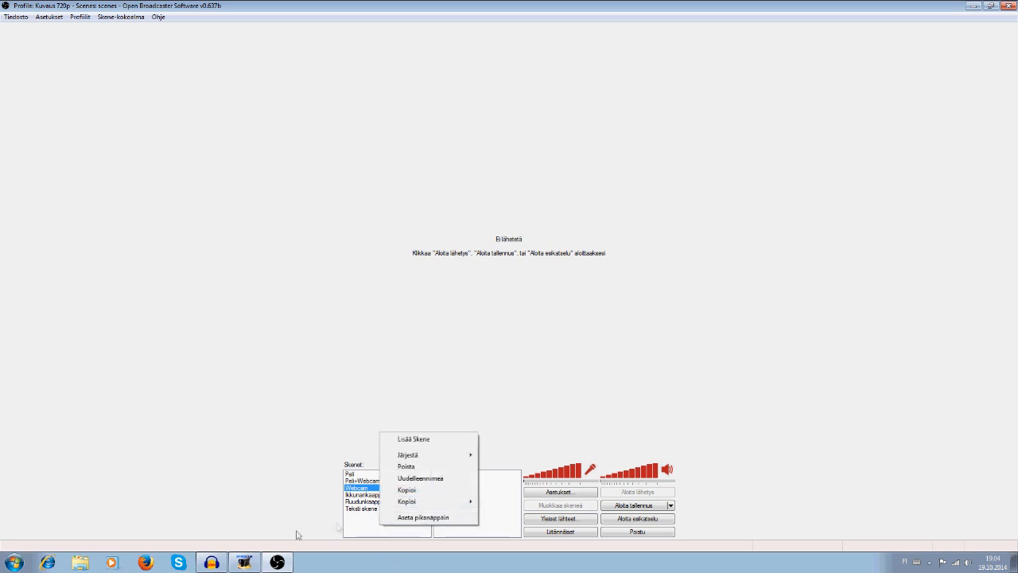
{"action": "left_click", "coordinate": [266, 486]}
{"action": "right_click", "coordinate": [360, 528]}
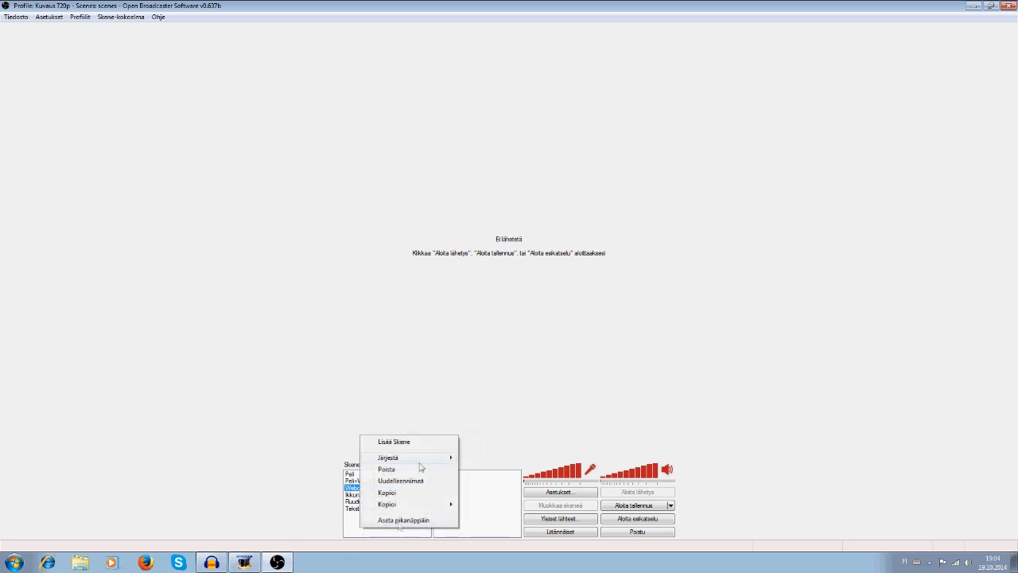
{"action": "left_click", "coordinate": [395, 442]}
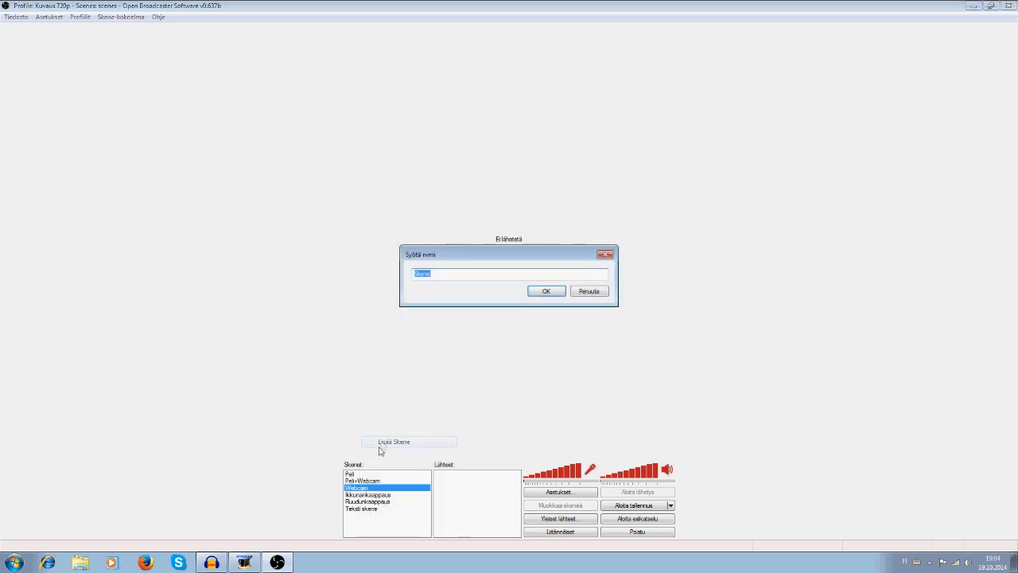
{"action": "key", "text": "BackSpace"}
{"action": "left_click", "coordinate": [546, 291]}
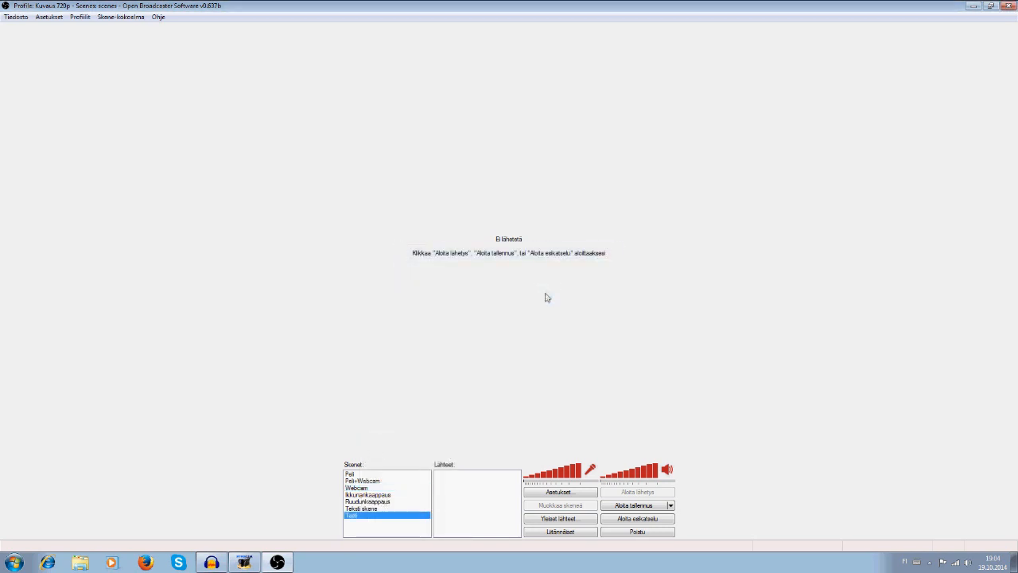
Step: Add a Ruudunkaappaus source with its default name to the Testi scene, capturing monitor 1 including the mouse cursor
{"action": "right_click", "coordinate": [448, 501]}
{"action": "left_click", "coordinate": [265, 443]}
{"action": "right_click", "coordinate": [458, 483]}
{"action": "left_click", "coordinate": [445, 510]}
{"action": "right_click", "coordinate": [462, 483]}
{"action": "mouse_move", "coordinate": [491, 494]}
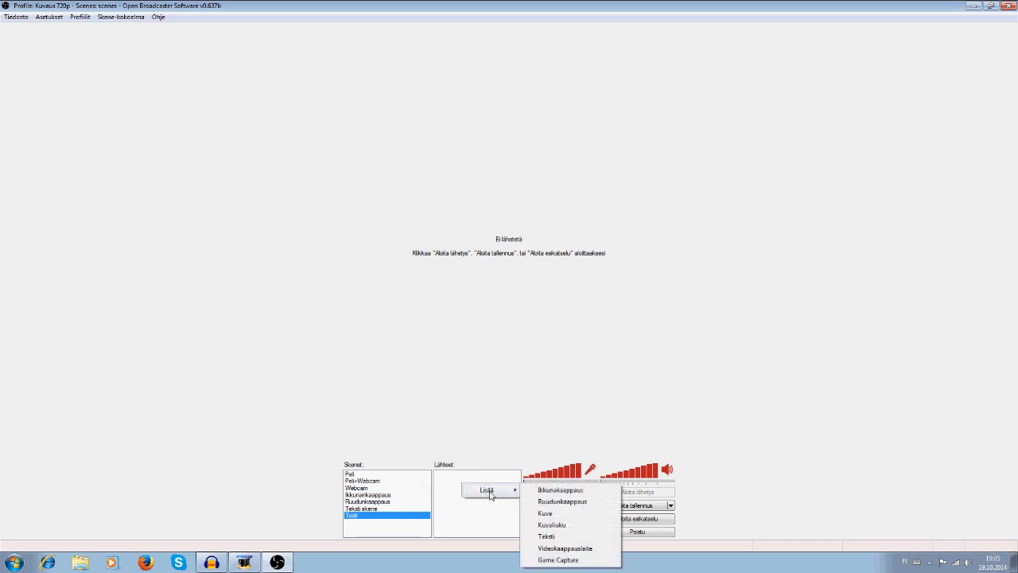
{"action": "left_click", "coordinate": [549, 504]}
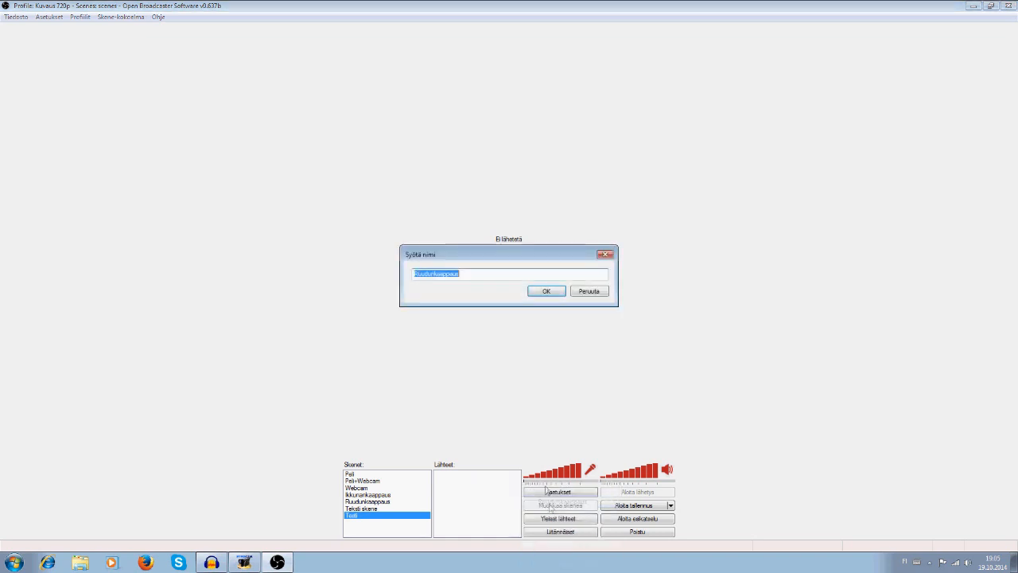
{"action": "left_click", "coordinate": [548, 291]}
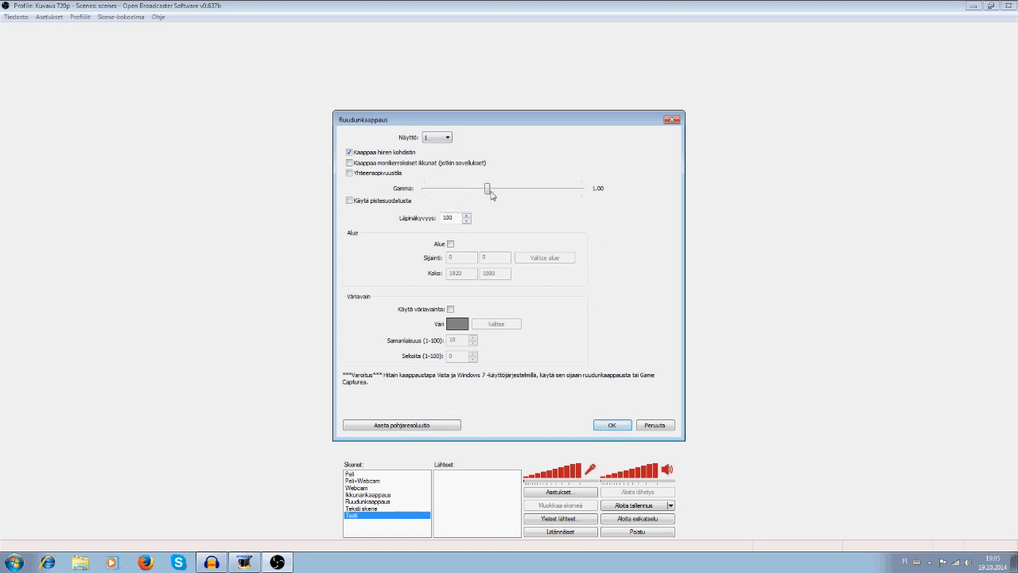
{"action": "left_click", "coordinate": [611, 426]}
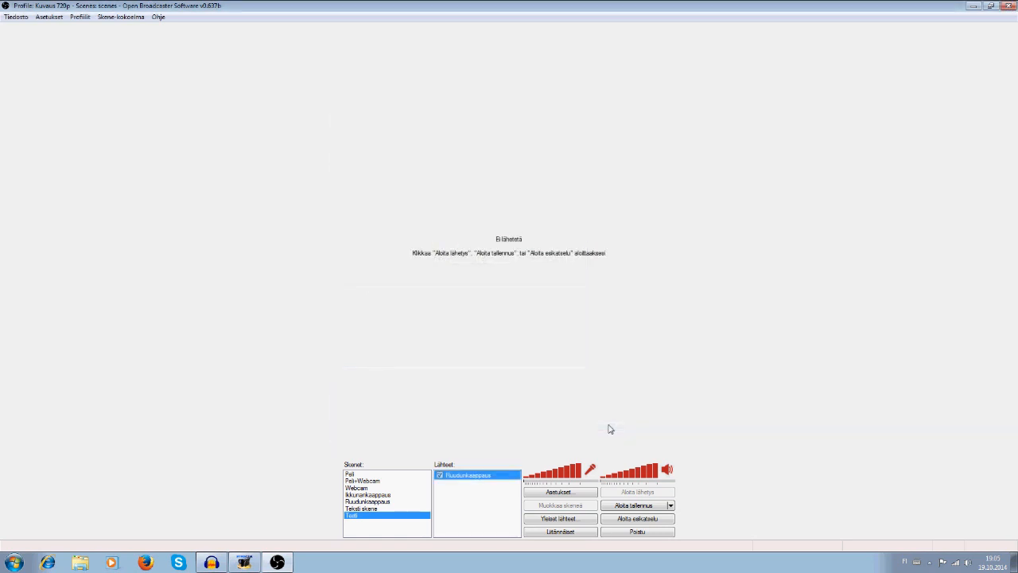
Step: Preview the screen capture with the window restored and maximized, mute the microphone, and stop the preview
{"action": "left_click", "coordinate": [632, 518]}
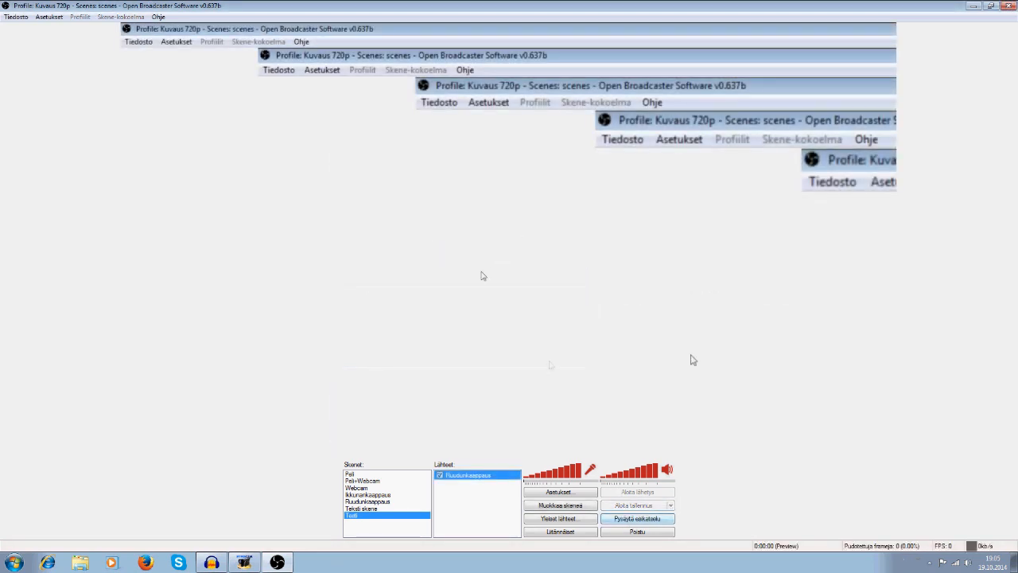
{"action": "left_click_drag", "start_coordinate": [513, 9], "coordinate": [501, 85]}
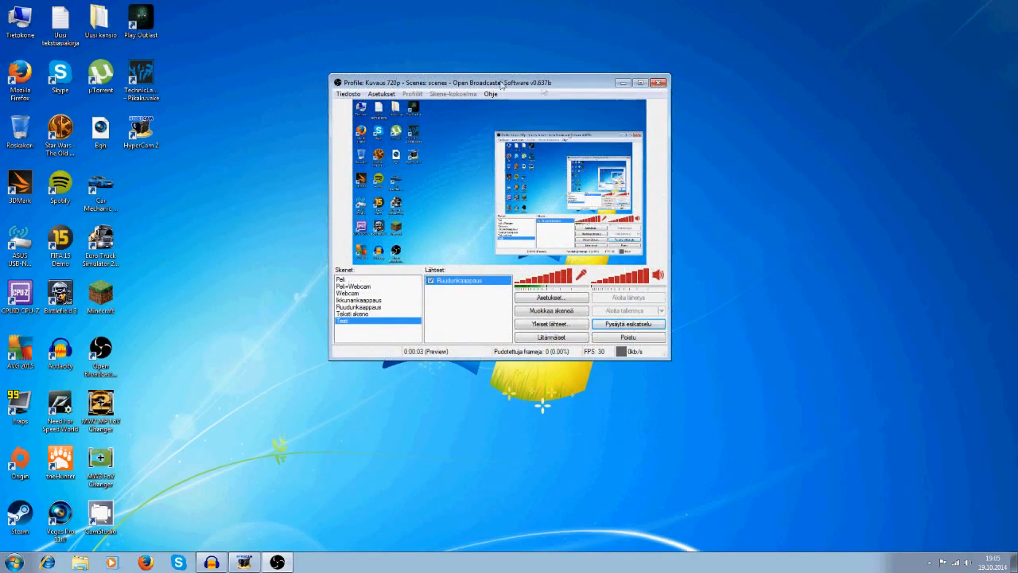
{"action": "left_click", "coordinate": [640, 84]}
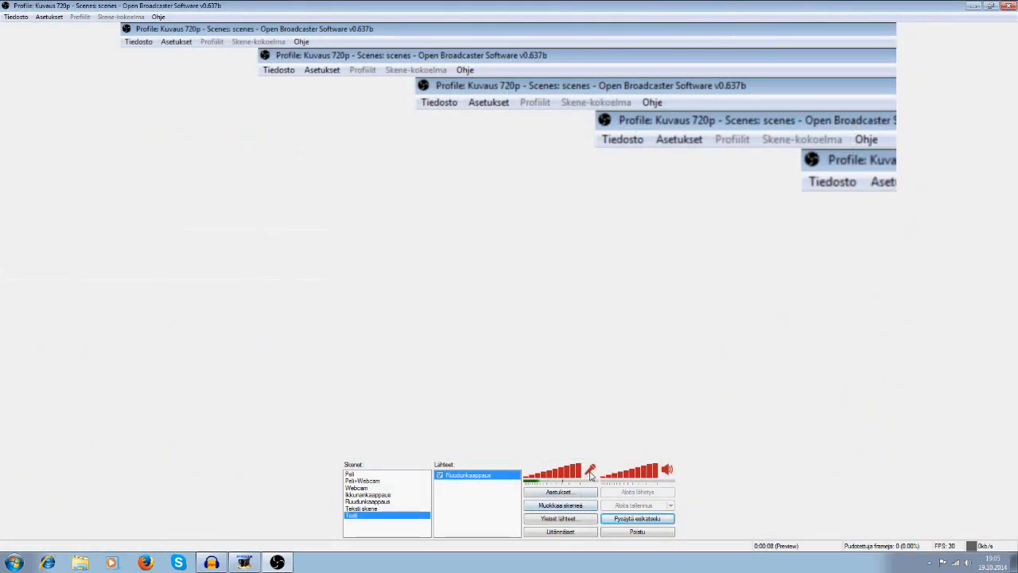
{"action": "left_click", "coordinate": [590, 473]}
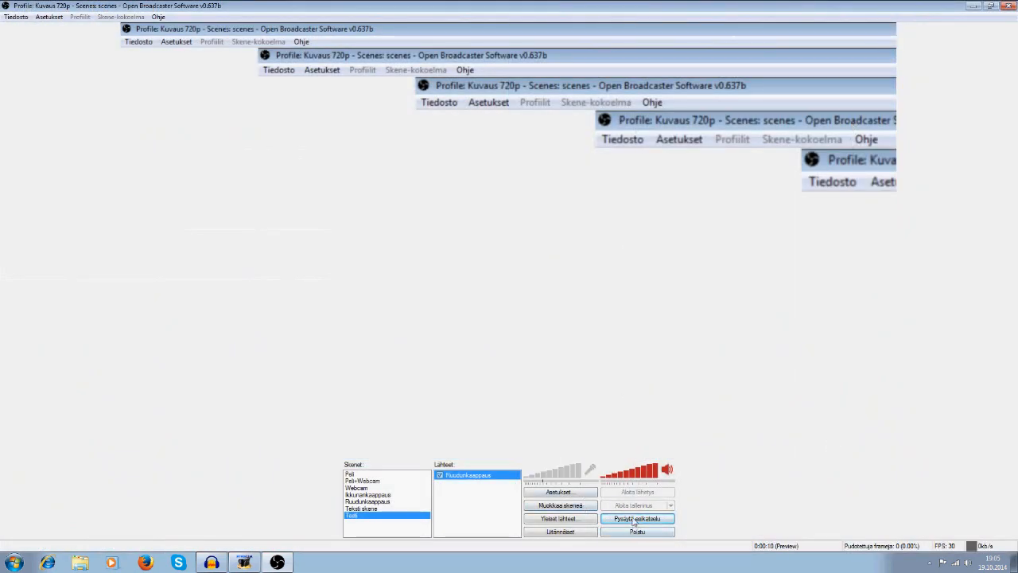
{"action": "left_click", "coordinate": [632, 519]}
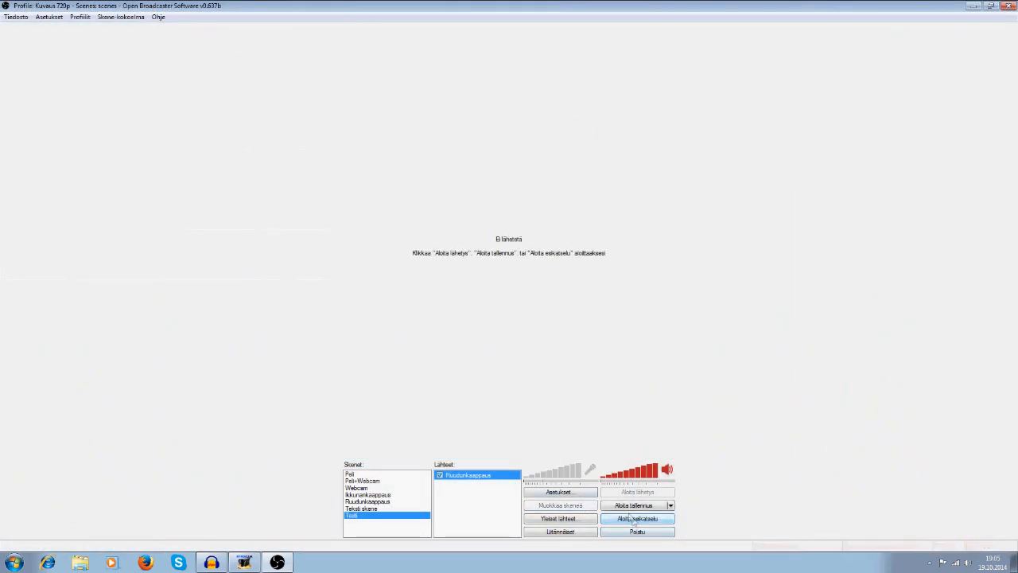
{"action": "right_click", "coordinate": [462, 505]}
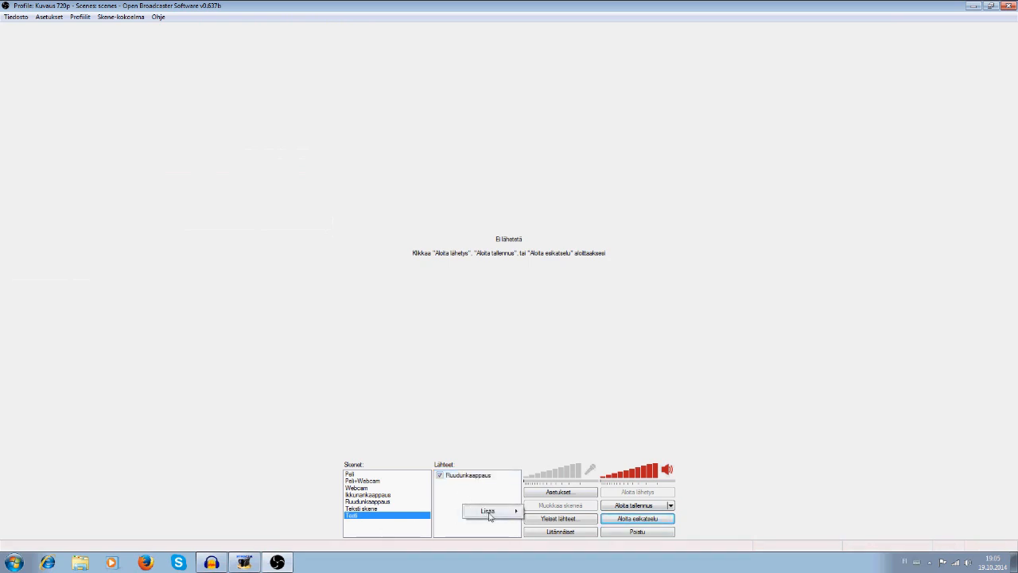
{"action": "mouse_move", "coordinate": [505, 511]}
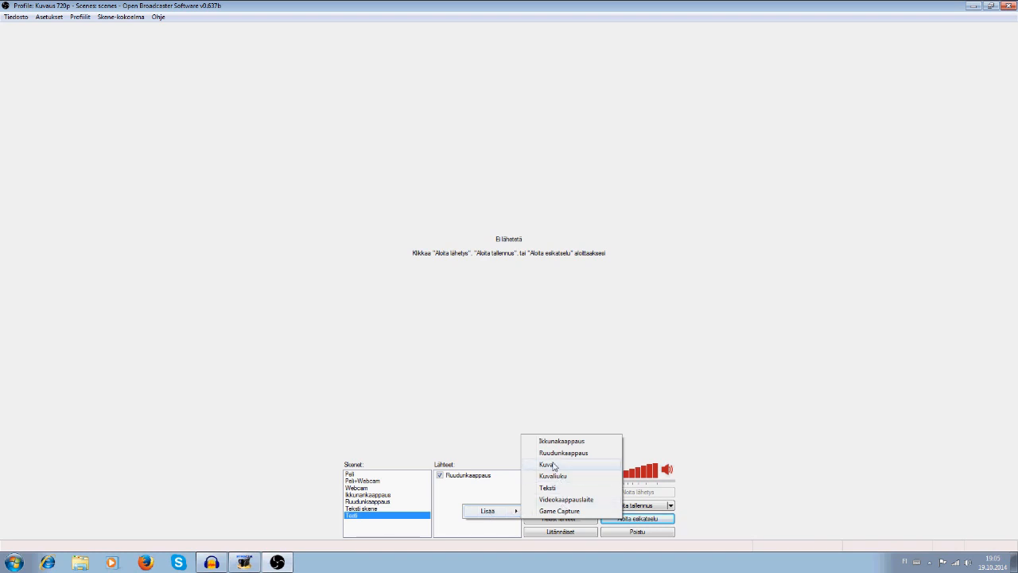
{"action": "left_click", "coordinate": [554, 466]}
{"action": "left_click", "coordinate": [541, 292]}
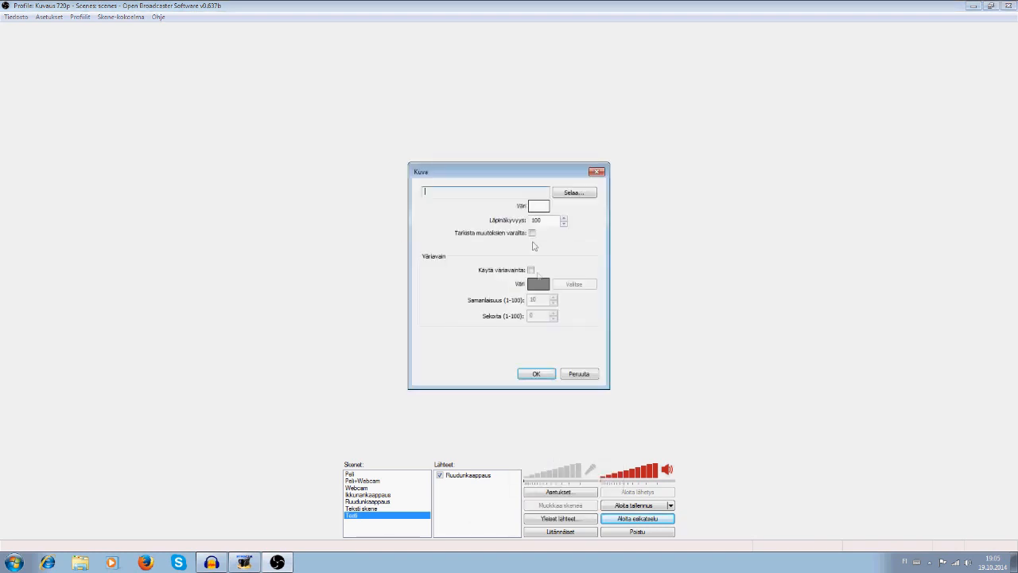
{"action": "left_click", "coordinate": [569, 193]}
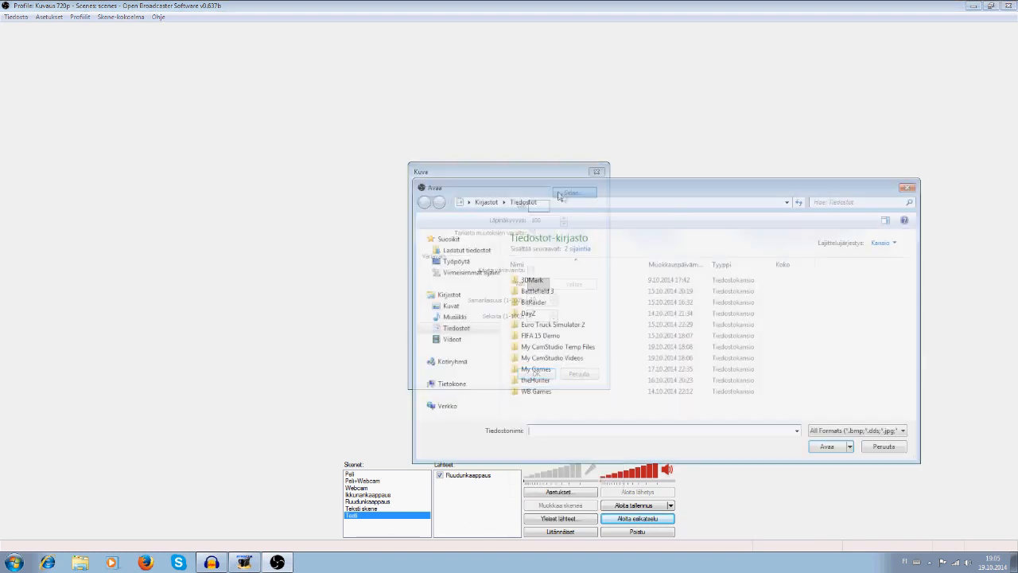
{"action": "left_click", "coordinate": [465, 249]}
{"action": "left_click", "coordinate": [455, 261]}
{"action": "left_click", "coordinate": [461, 273]}
{"action": "left_click", "coordinate": [468, 250]}
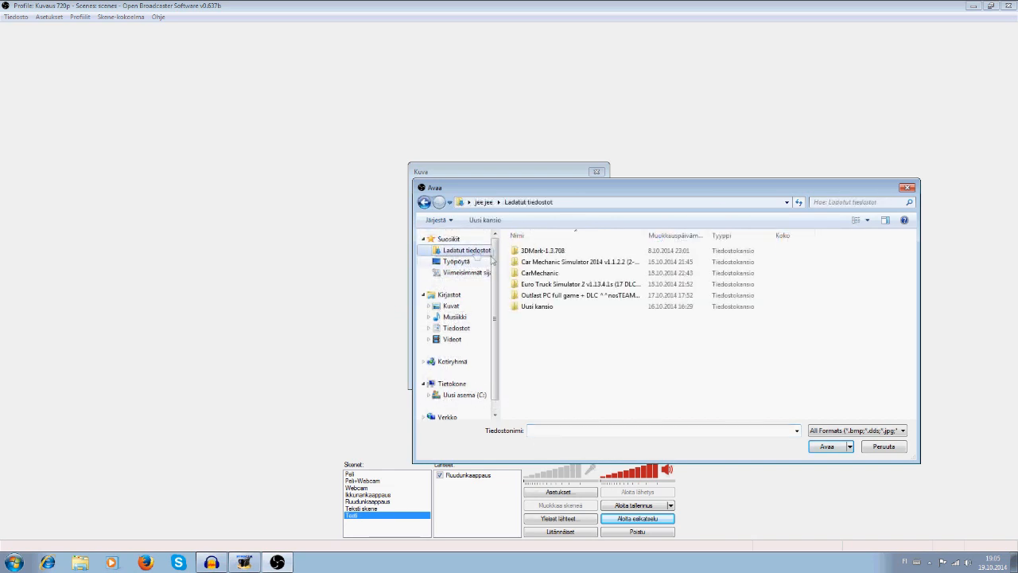
{"action": "left_click", "coordinate": [556, 307]}
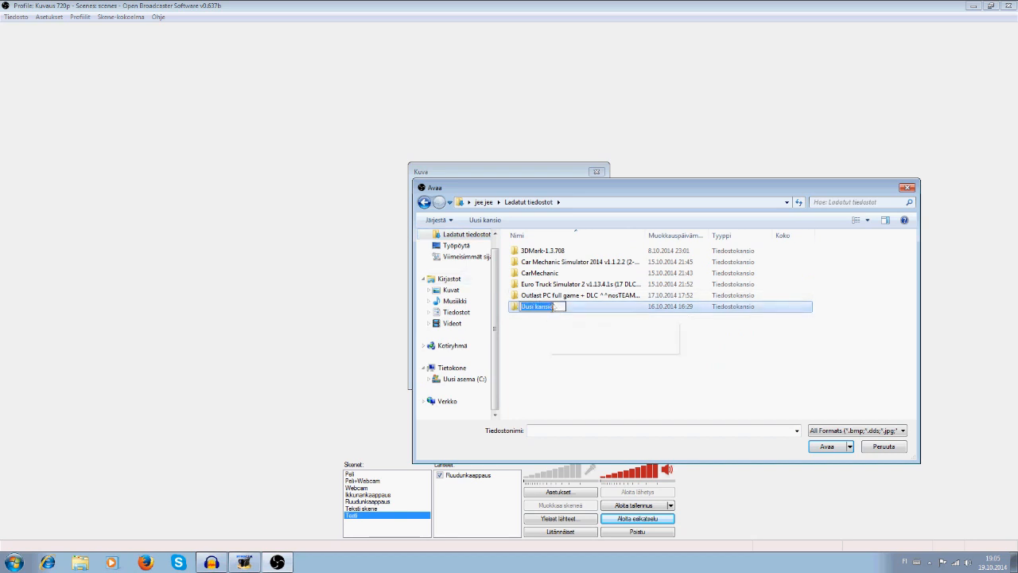
{"action": "double_click", "coordinate": [580, 312]}
{"action": "left_click", "coordinate": [907, 188]}
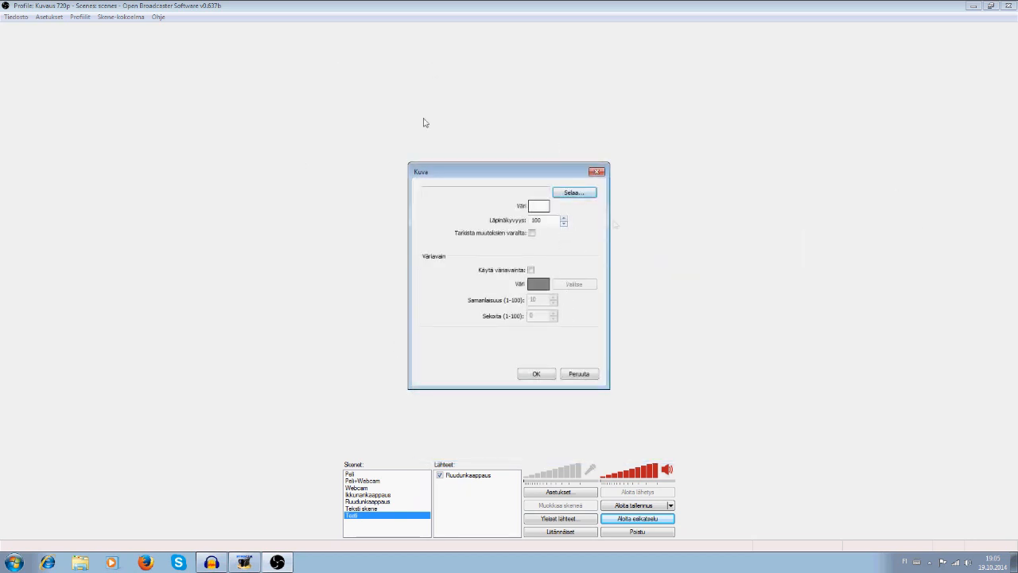
{"action": "left_click", "coordinate": [578, 373]}
Step: Add a Teksti source with its default name to the Testi scene, containing the text "Heipodei!"
{"action": "right_click", "coordinate": [477, 508]}
{"action": "mouse_move", "coordinate": [505, 516]}
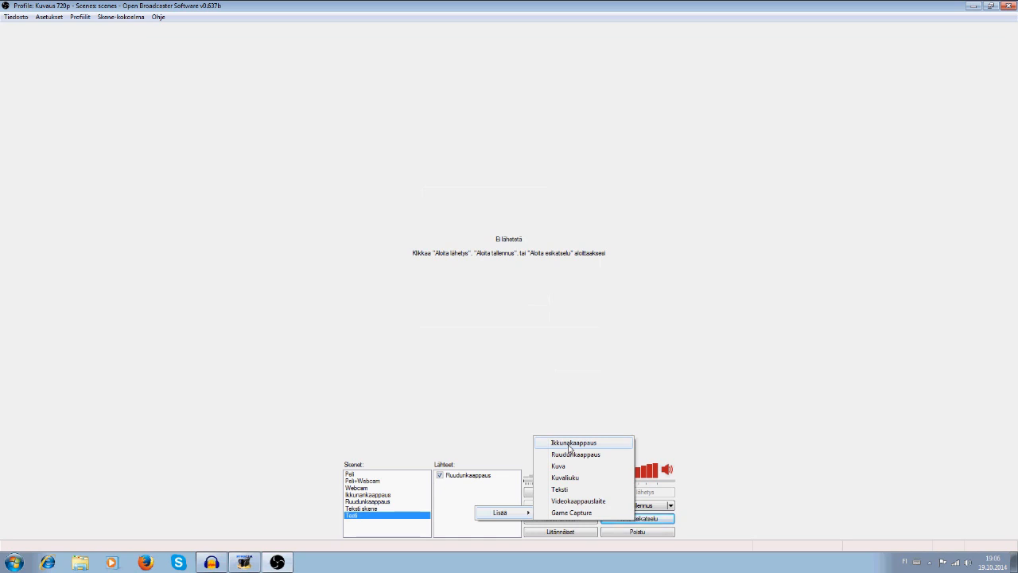
{"action": "left_click", "coordinate": [575, 488]}
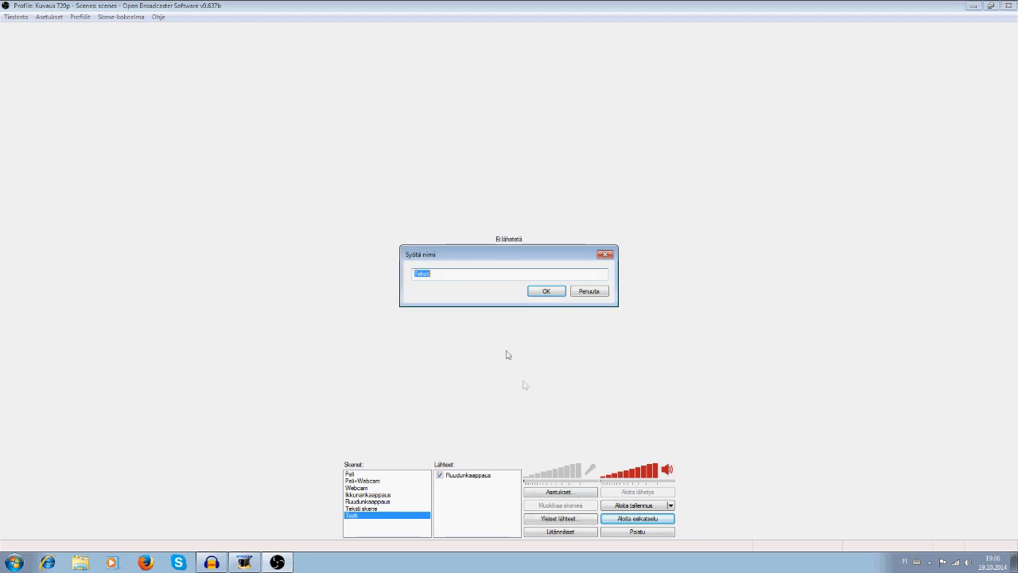
{"action": "left_click", "coordinate": [542, 293]}
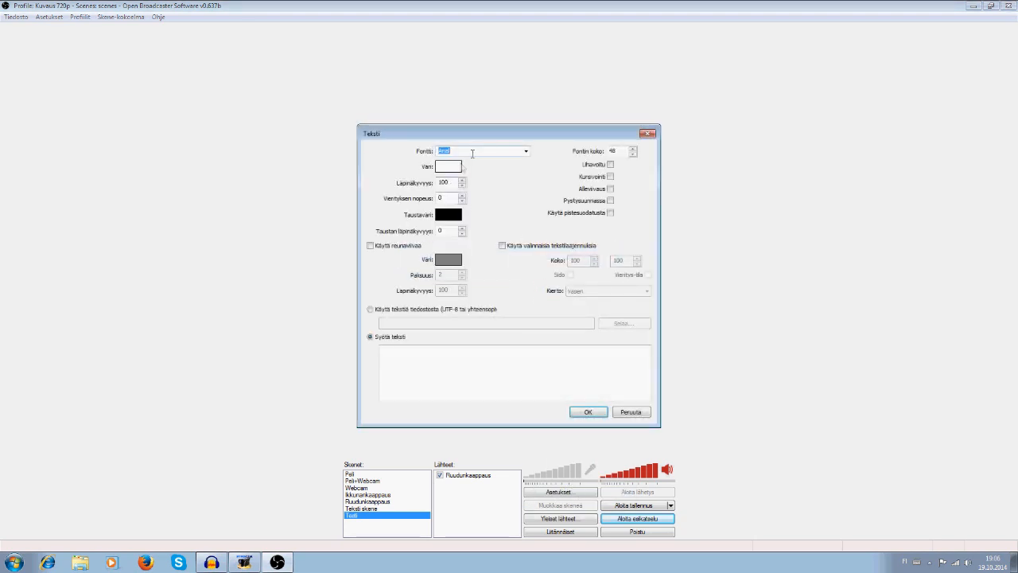
{"action": "left_click", "coordinate": [490, 375]}
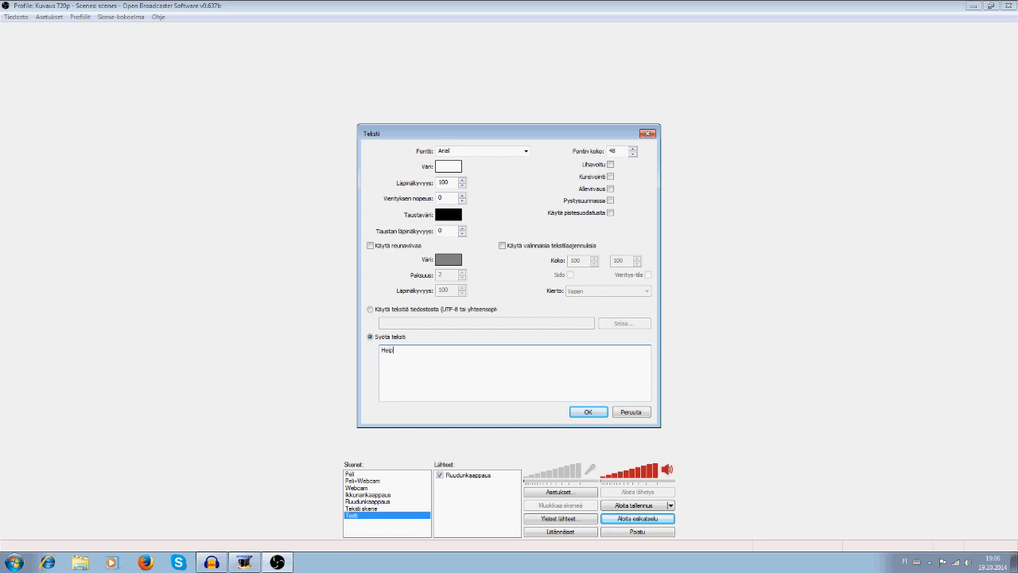
{"action": "type", "text": "!"}
{"action": "left_click", "coordinate": [593, 411]}
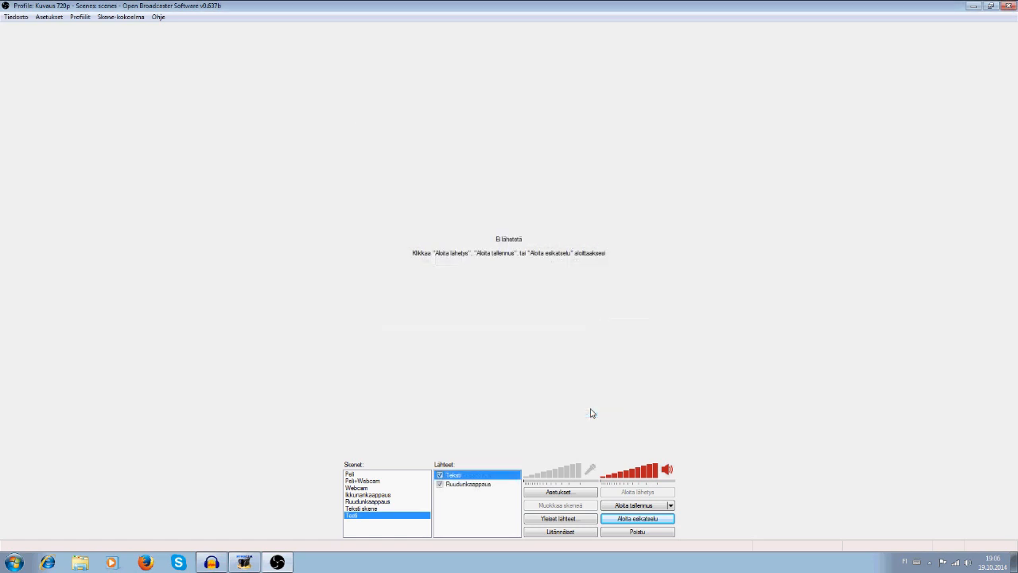
Step: Remove the Ruudunkaappaus source from the Testi scene
{"action": "left_click", "coordinate": [468, 485]}
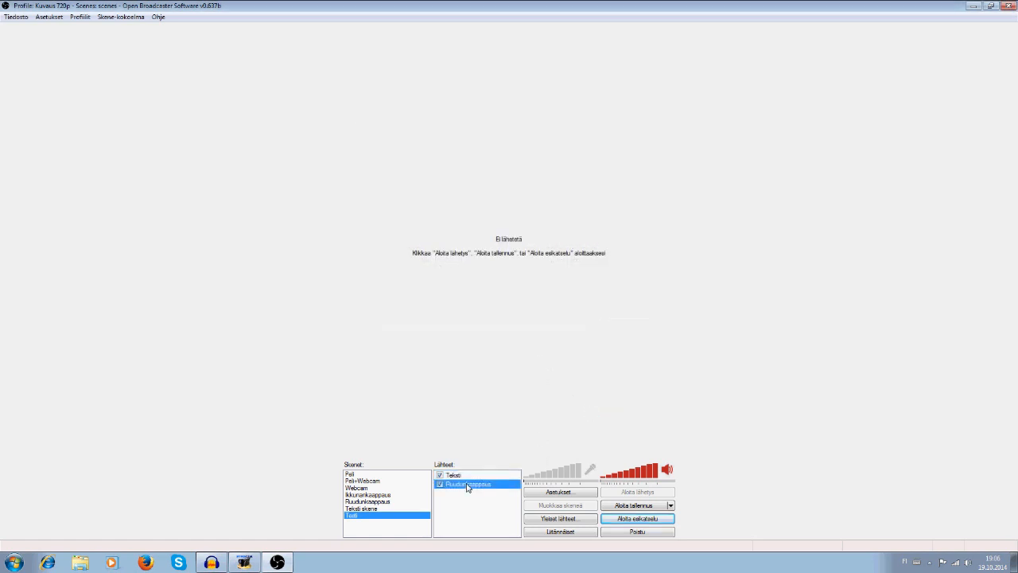
{"action": "right_click", "coordinate": [457, 485]}
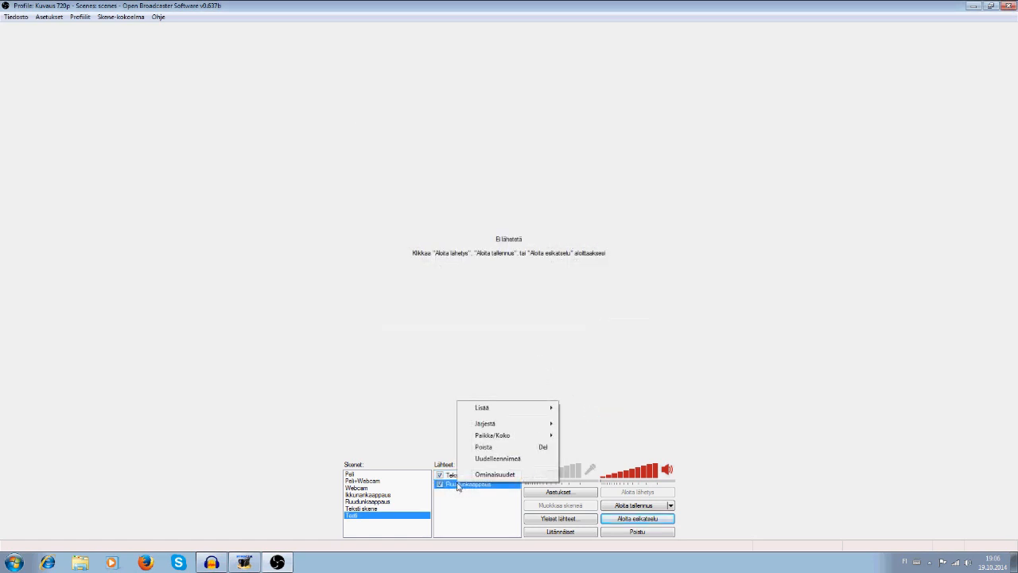
{"action": "left_click", "coordinate": [494, 448]}
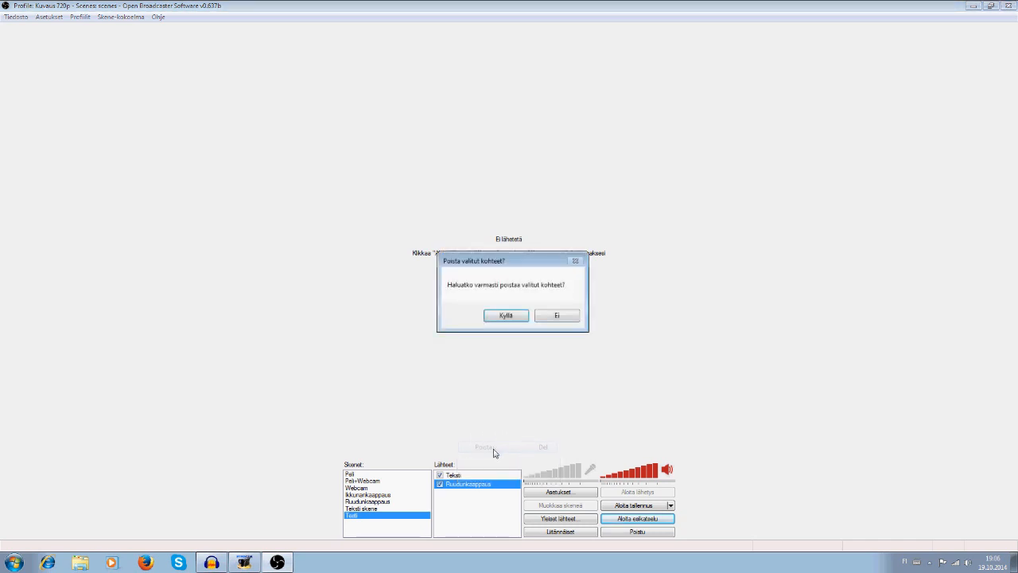
{"action": "left_click", "coordinate": [504, 318]}
Step: Start the preview, turn on scene editing, and reposition the Heipodei! text near the upper middle of the picture
{"action": "left_click", "coordinate": [637, 517]}
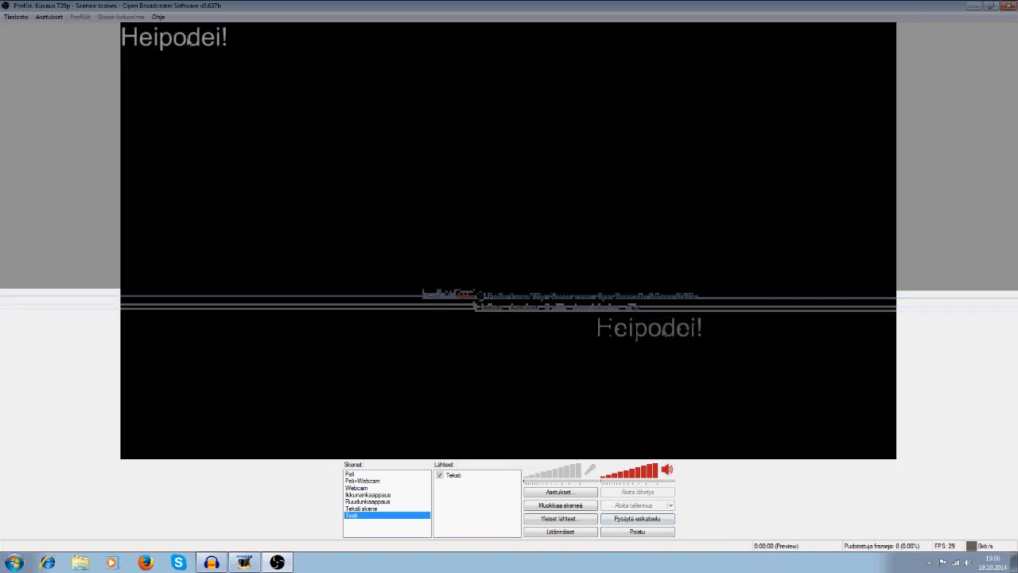
{"action": "left_click", "coordinate": [542, 504]}
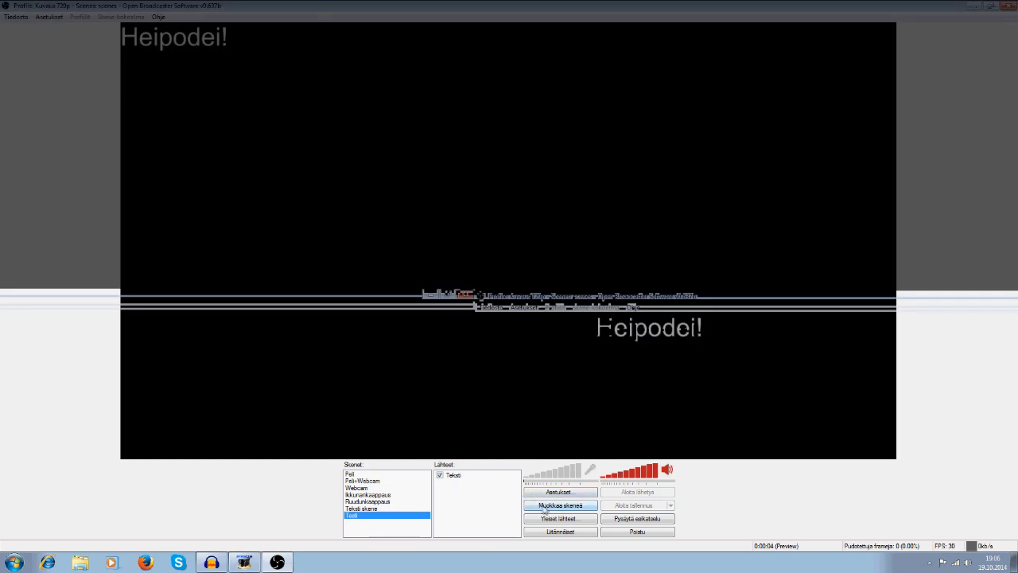
{"action": "left_click_drag", "start_coordinate": [207, 40], "coordinate": [607, 100]}
{"action": "left_click_drag", "start_coordinate": [773, 106], "coordinate": [539, 208]}
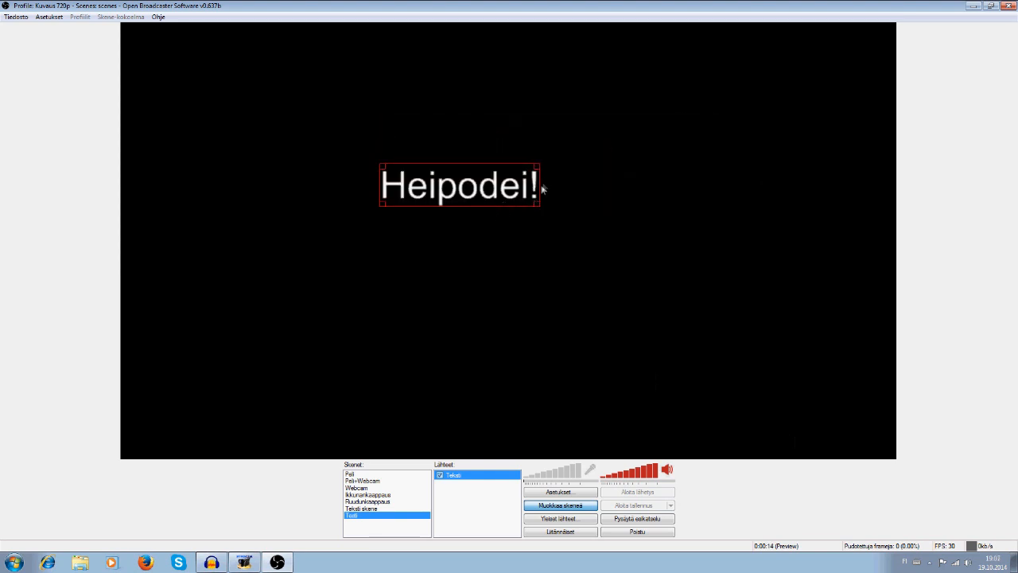
Step: Enlarge the Heipodei! text by stretching its right edge outward, and leave the text selected
{"action": "left_click_drag", "start_coordinate": [540, 189], "coordinate": [595, 189]}
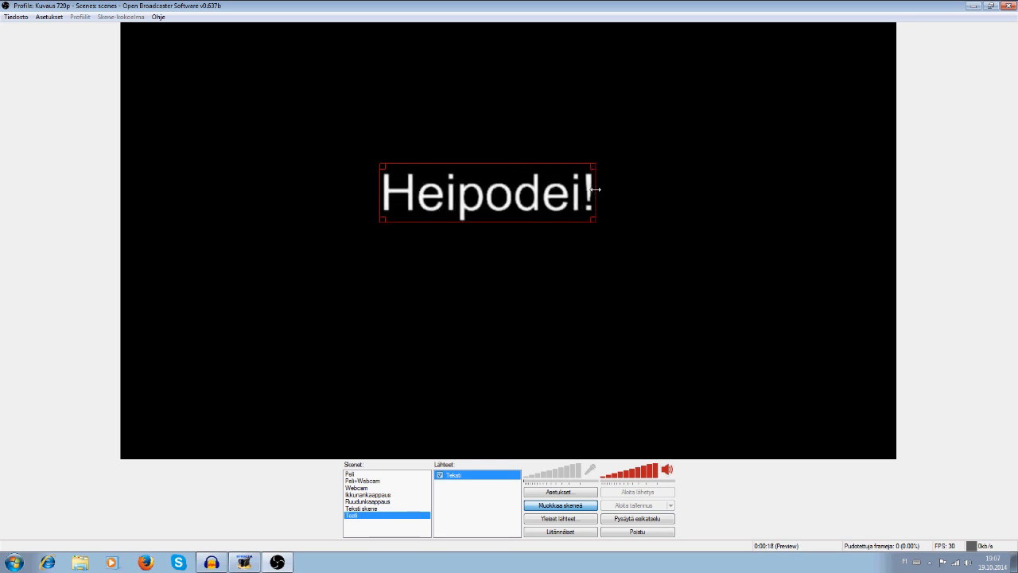
{"action": "left_click", "coordinate": [598, 195]}
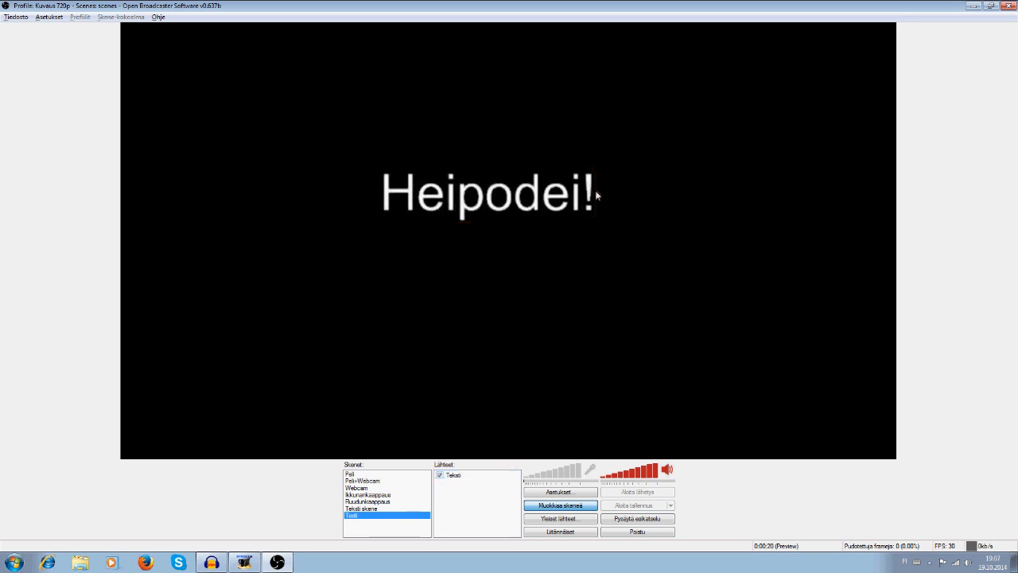
{"action": "left_click", "coordinate": [578, 199]}
{"action": "key", "text": "alt"}
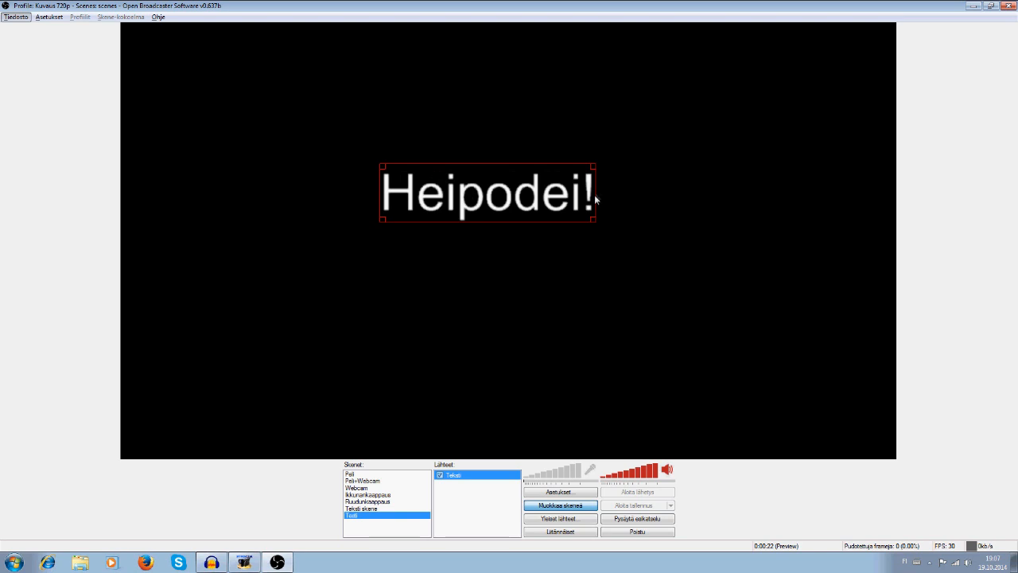
{"action": "key", "text": "alt"}
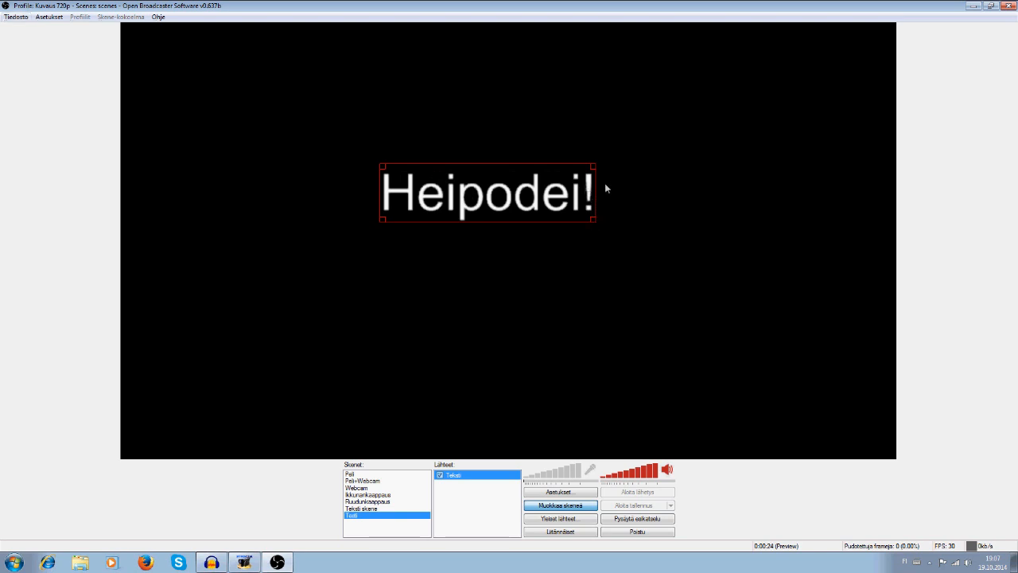
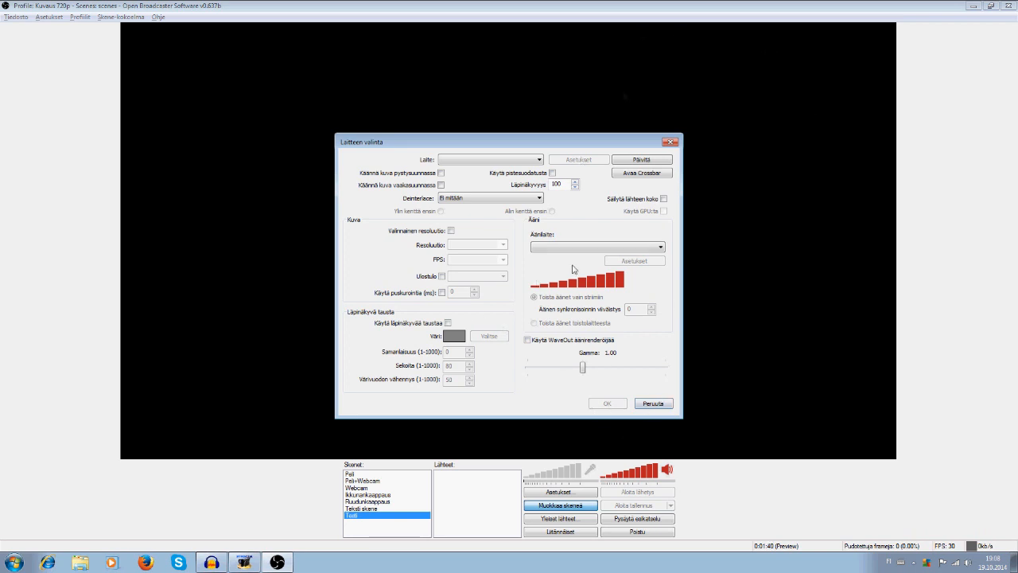
{"action": "left_click", "coordinate": [664, 404]}
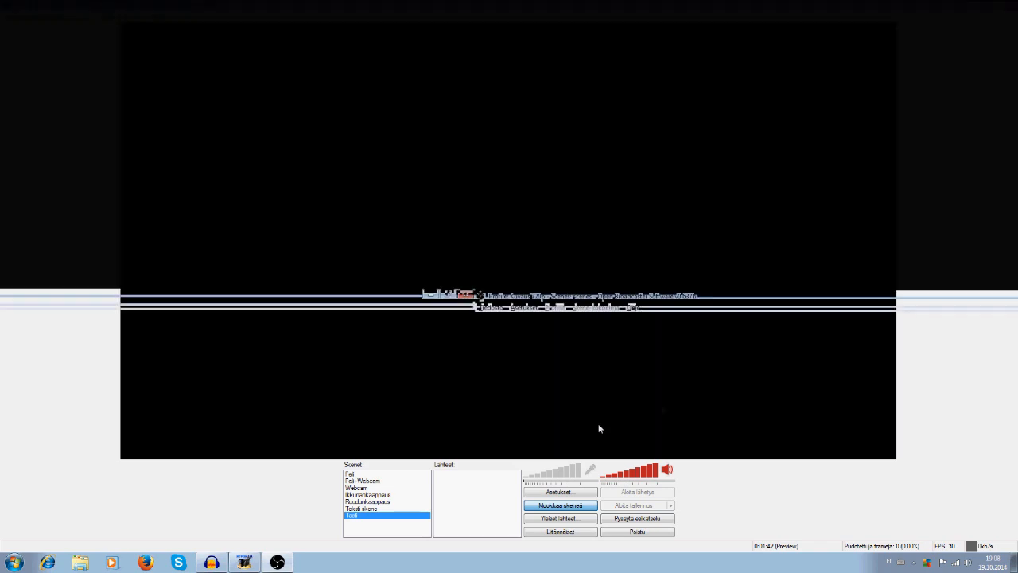
{"action": "right_click", "coordinate": [460, 498]}
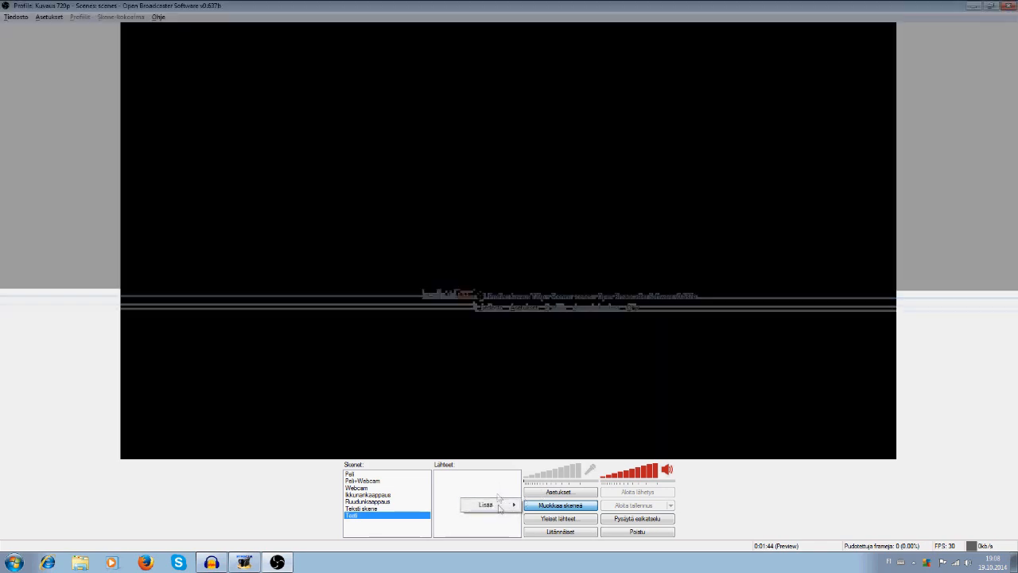
{"action": "mouse_move", "coordinate": [493, 504]}
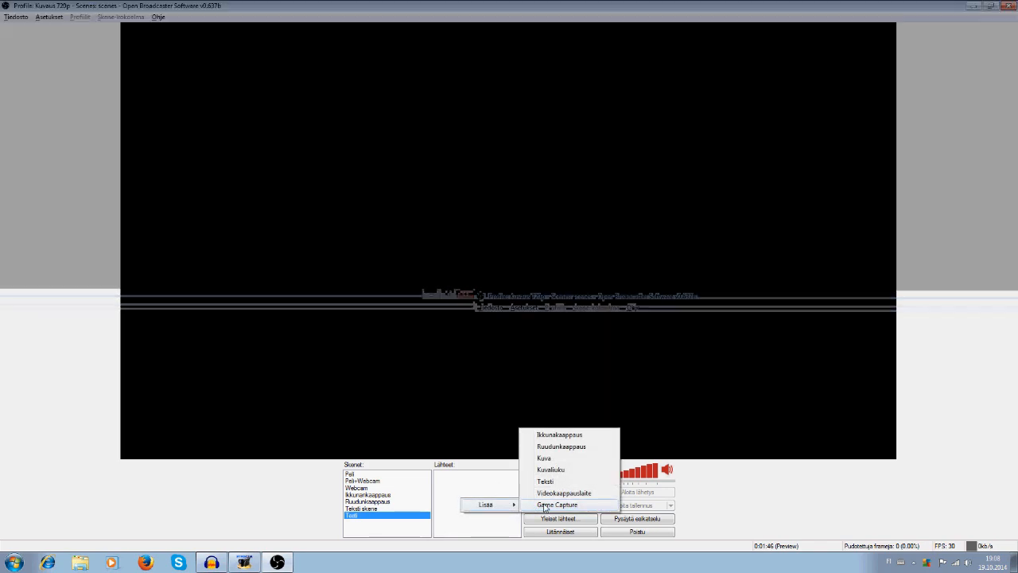
{"action": "left_click", "coordinate": [545, 505]}
{"action": "left_click", "coordinate": [547, 293]}
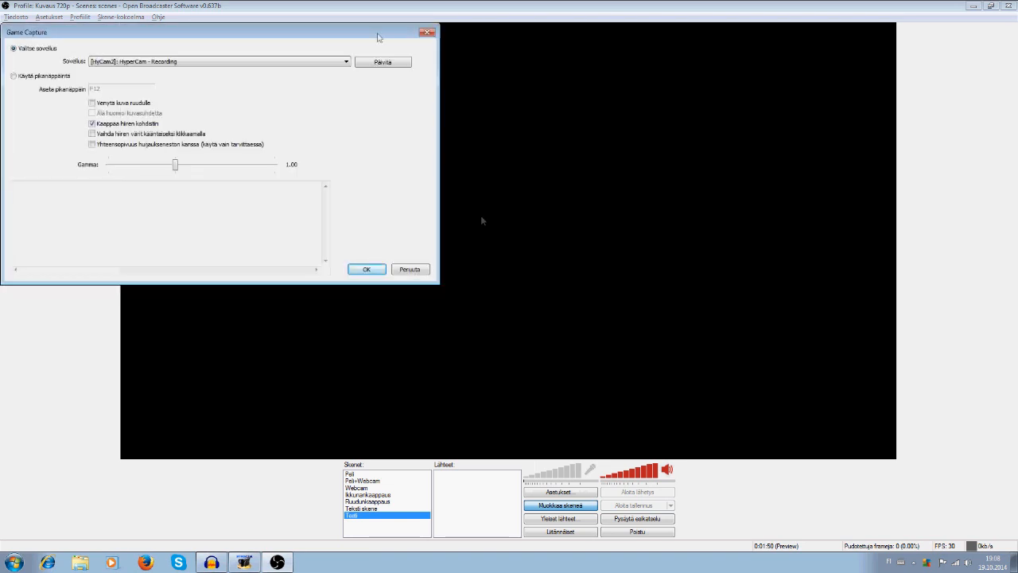
{"action": "left_click", "coordinate": [339, 63]}
{"action": "left_click", "coordinate": [342, 63]}
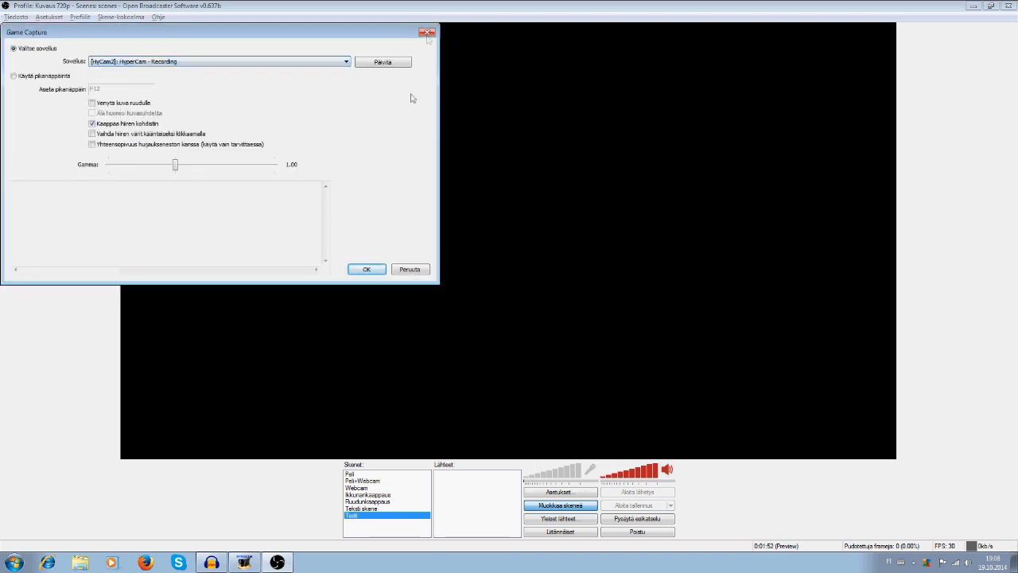
{"action": "left_click", "coordinate": [408, 271]}
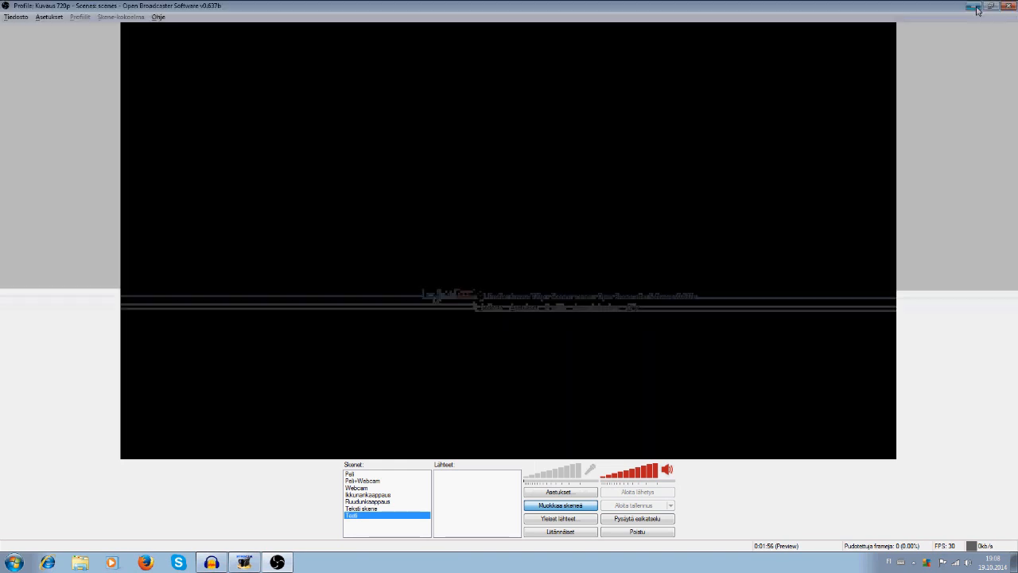
Step: Minimize Open Broadcaster Software, launch Minecraft from the desktop, and return to Open Broadcaster Software
{"action": "left_click", "coordinate": [973, 6]}
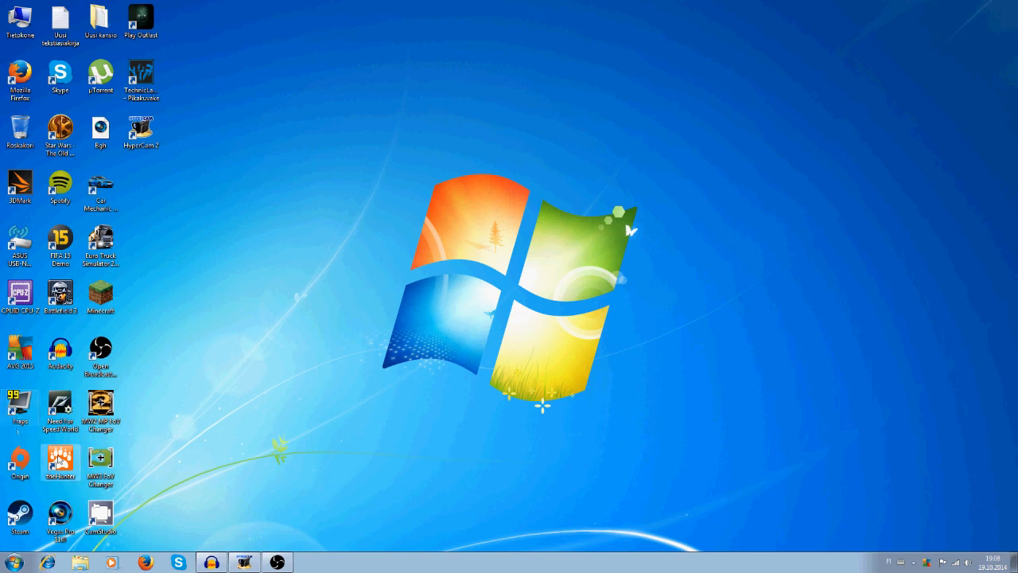
{"action": "double_click", "coordinate": [117, 303]}
{"action": "left_click", "coordinate": [283, 563]}
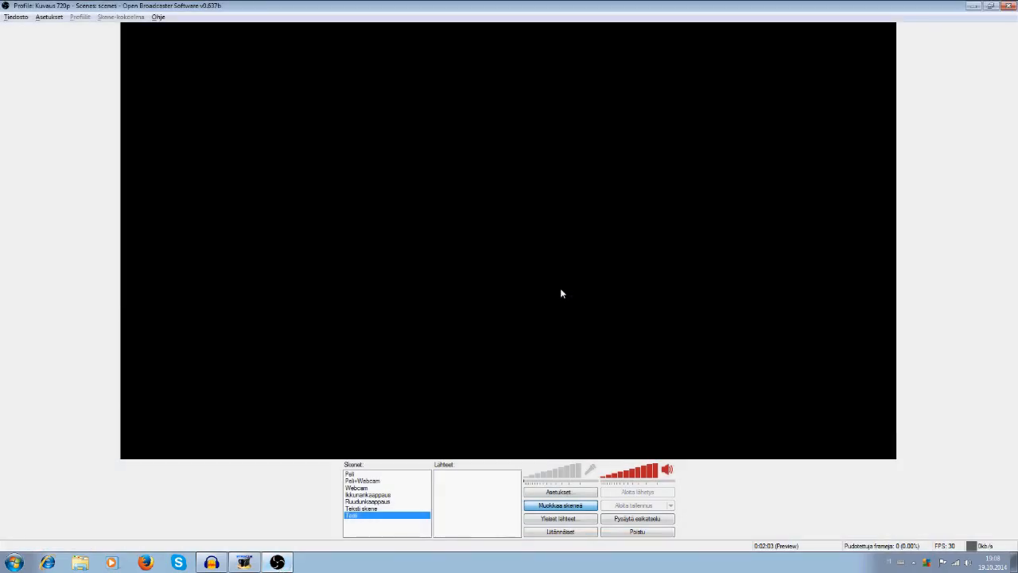
Step: Add a Game Capture source with its default name to the Testi scene, capturing the Minecraft Launcher including the mouse cursor
{"action": "right_click", "coordinate": [481, 496]}
{"action": "mouse_move", "coordinate": [513, 500]}
{"action": "left_click", "coordinate": [574, 503]}
{"action": "left_click", "coordinate": [542, 291]}
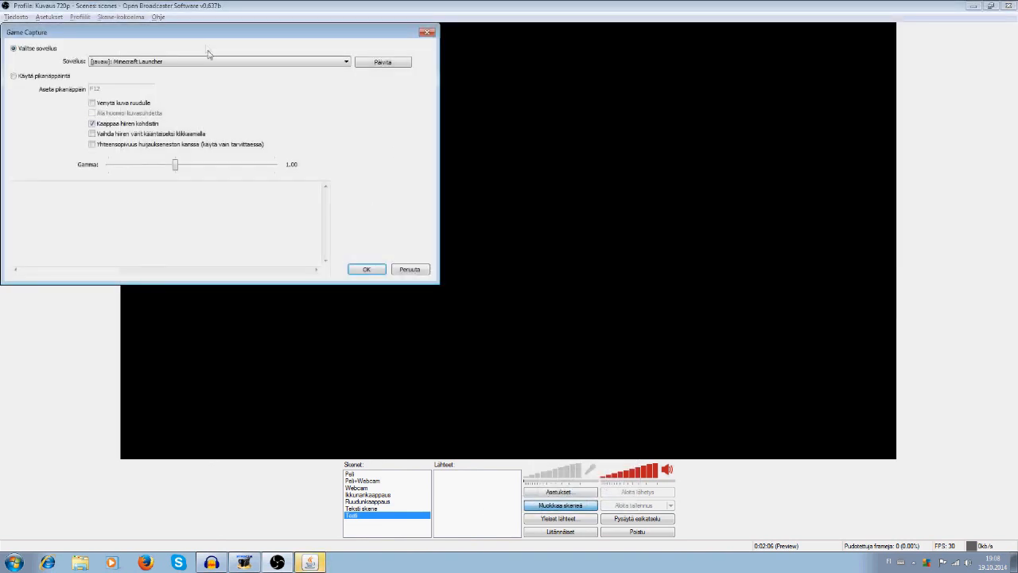
{"action": "left_click", "coordinate": [367, 270]}
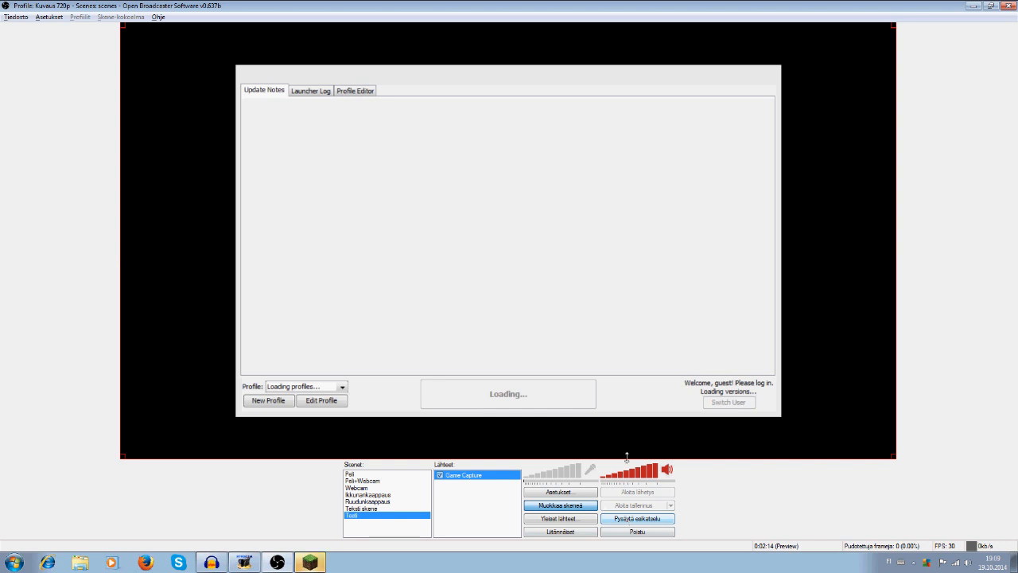
Step: Switch to the Minecraft Launcher and move its window aside to uncover the captured copy in the preview
{"action": "left_click", "coordinate": [310, 563]}
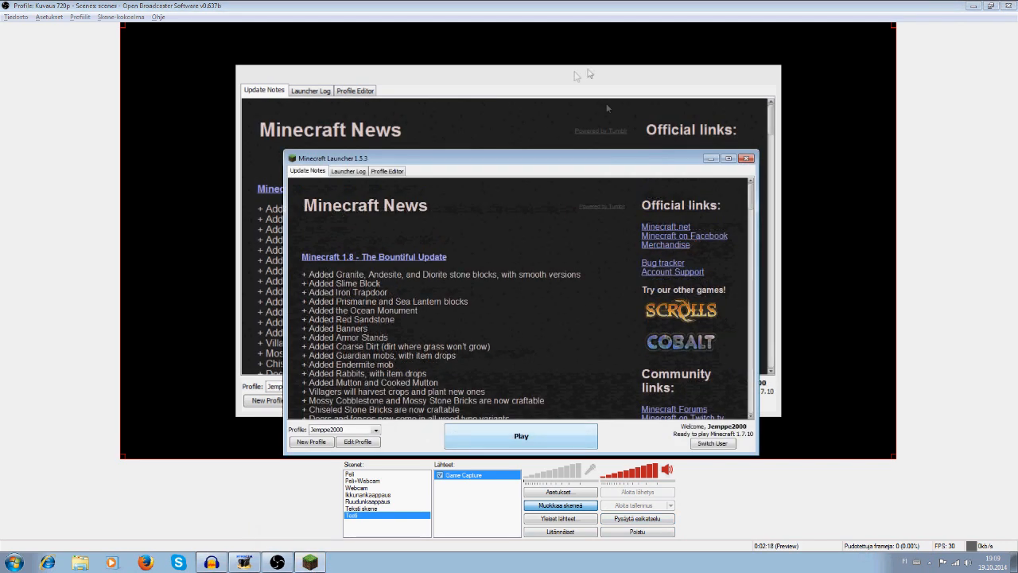
{"action": "left_click_drag", "start_coordinate": [528, 164], "coordinate": [205, 203]}
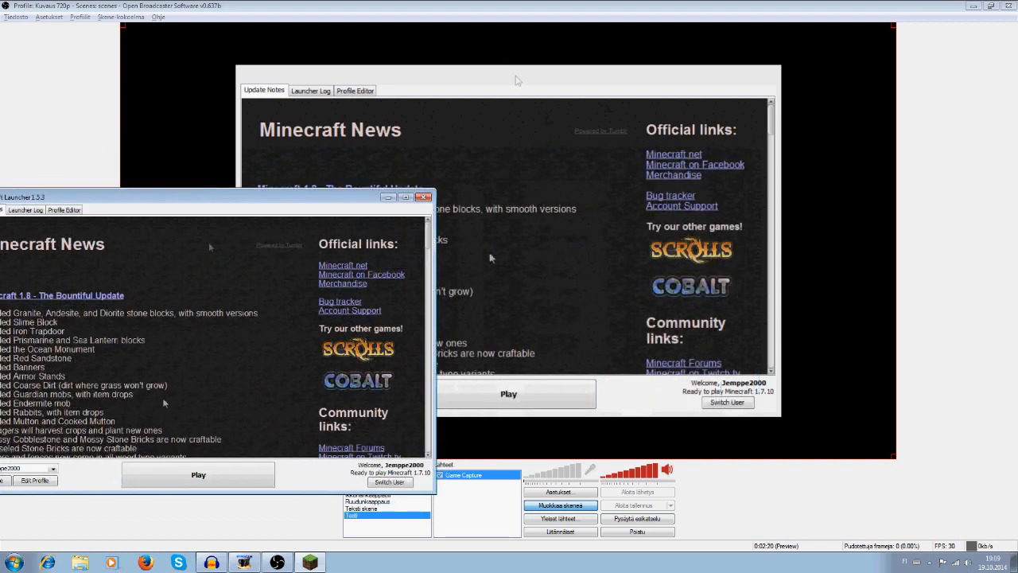
Step: Open the profile editor in the Minecraft Launcher, close it without changes, and minimize the launcher
{"action": "left_click", "coordinate": [28, 480]}
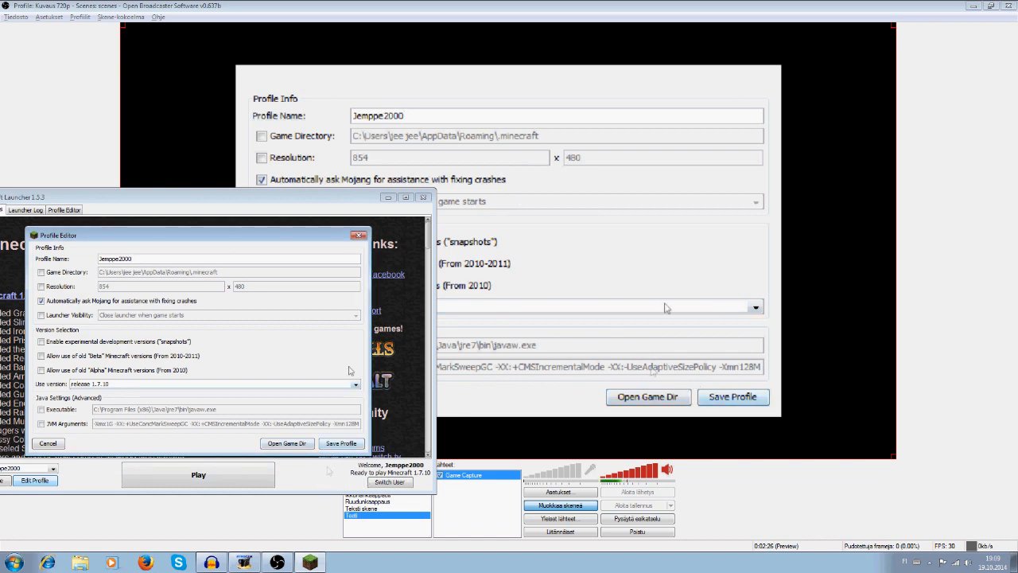
{"action": "left_click", "coordinate": [359, 236]}
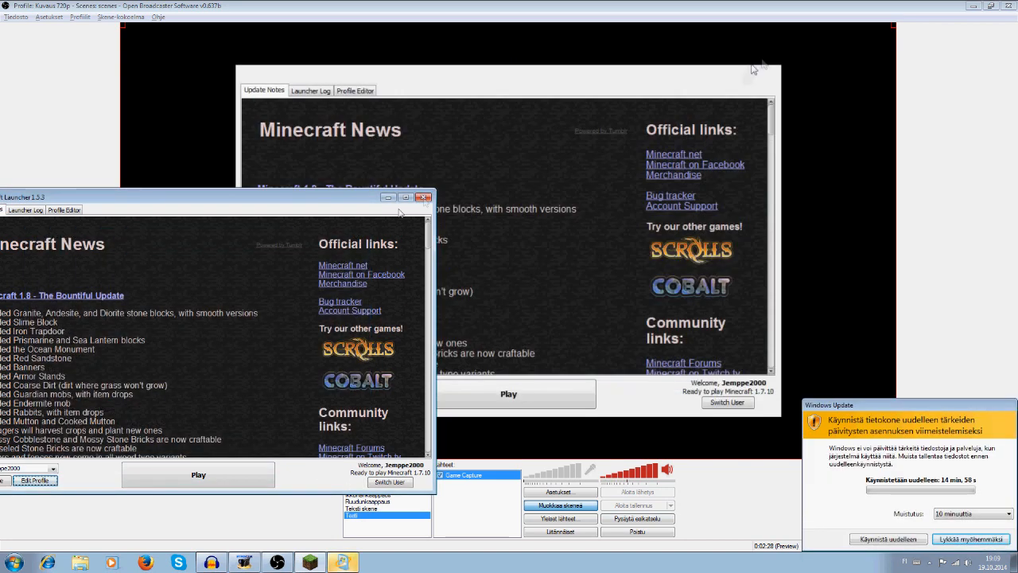
{"action": "left_click", "coordinate": [387, 197]}
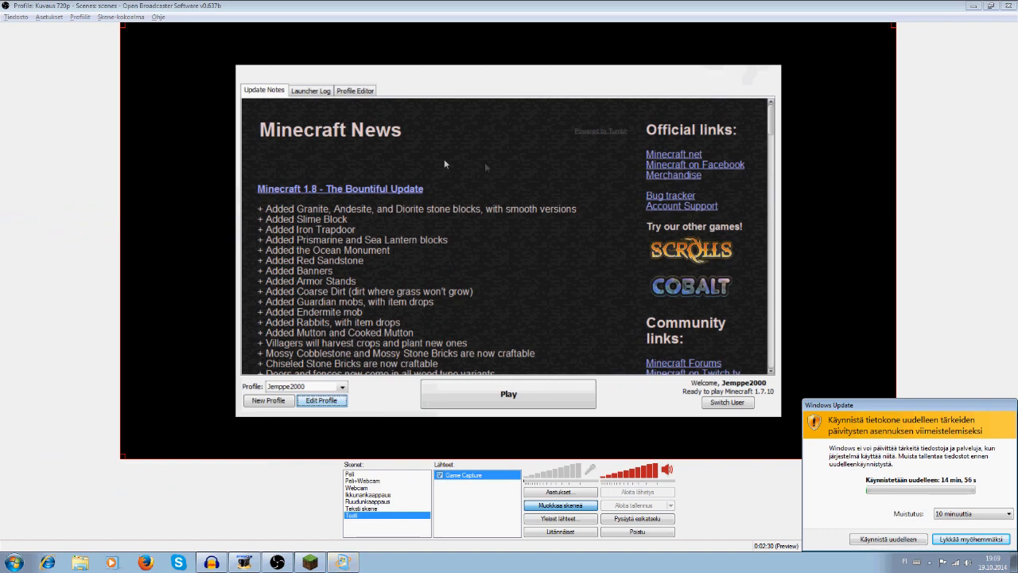
Step: Try to resize the launcher's Game Capture source in the preview and fit it to the screen
{"action": "left_click_drag", "start_coordinate": [893, 26], "coordinate": [892, 59]}
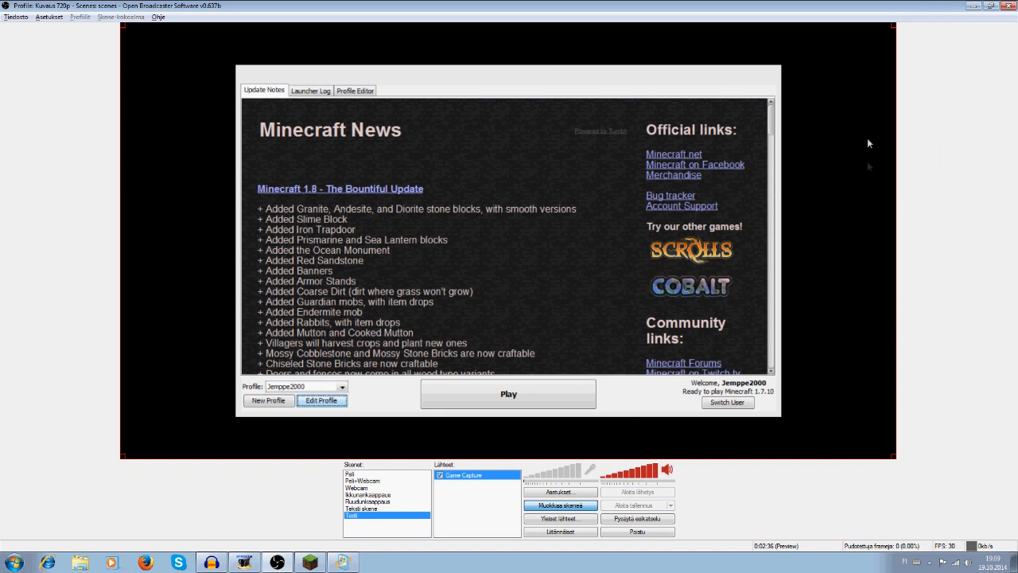
{"action": "right_click", "coordinate": [478, 480]}
{"action": "mouse_move", "coordinate": [524, 429]}
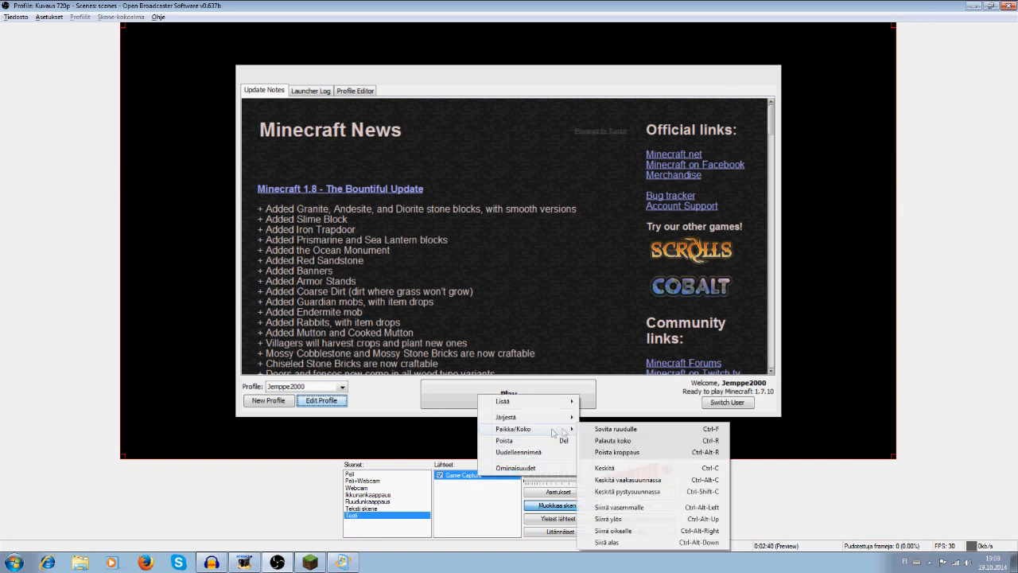
{"action": "left_click", "coordinate": [615, 432]}
{"action": "right_click", "coordinate": [510, 480]}
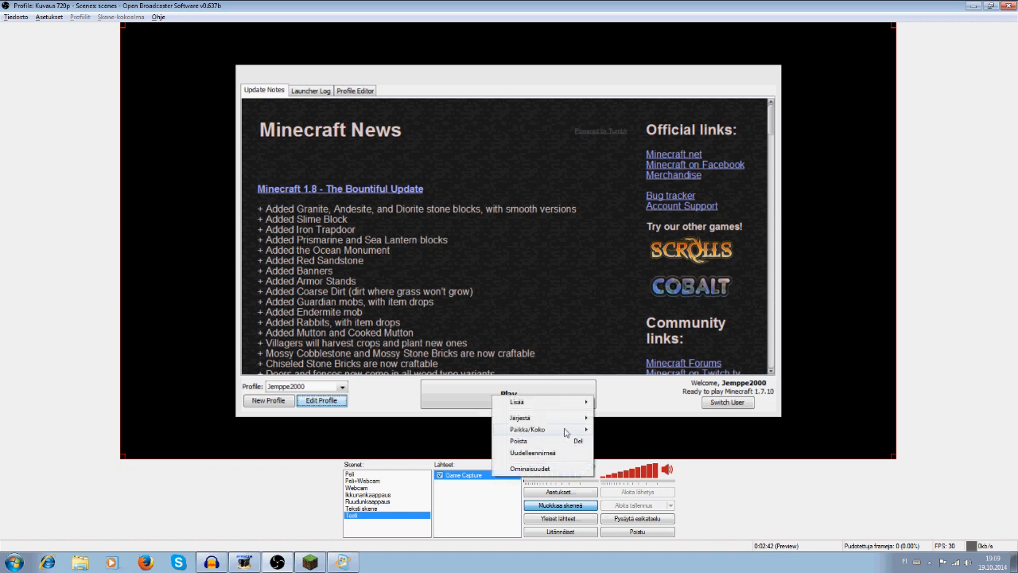
{"action": "left_click", "coordinate": [617, 430]}
{"action": "right_click", "coordinate": [507, 476]}
{"action": "mouse_move", "coordinate": [596, 426]}
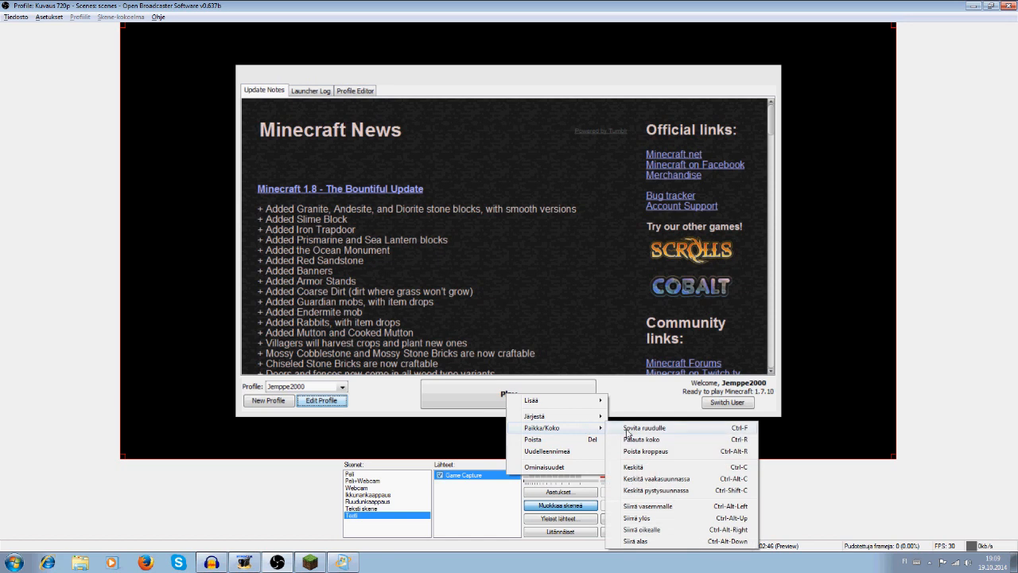
{"action": "left_click", "coordinate": [627, 432]}
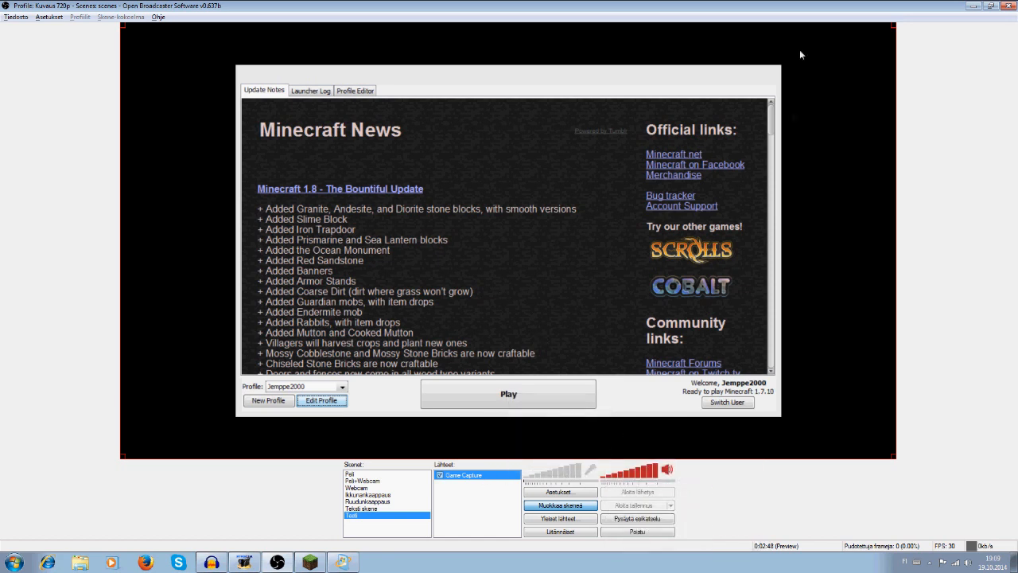
Step: Start the game from the Minecraft Launcher and delete the launcher's Game Capture source from the Testi scene
{"action": "left_click", "coordinate": [322, 566]}
{"action": "left_click", "coordinate": [198, 477]}
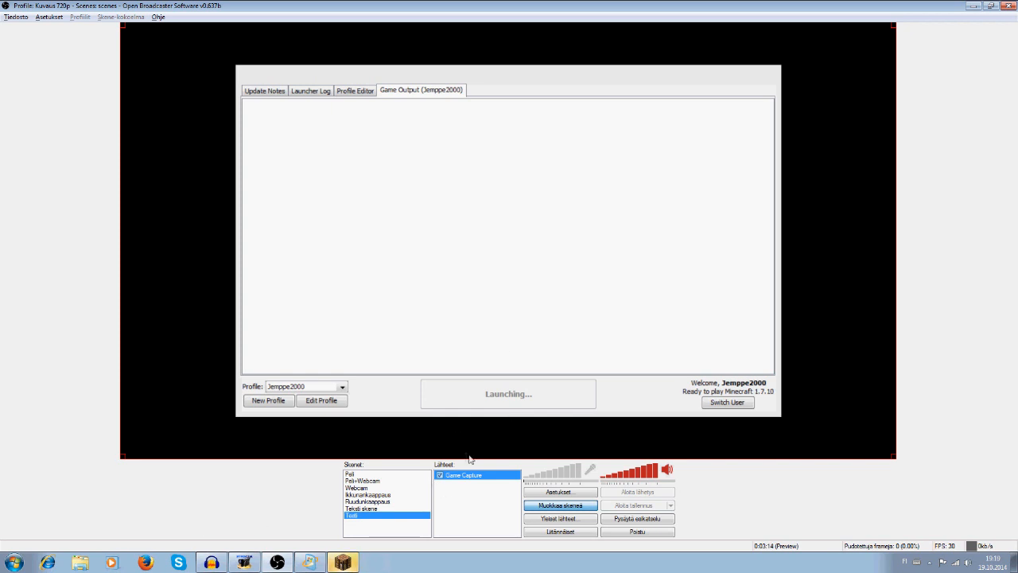
{"action": "right_click", "coordinate": [468, 482]}
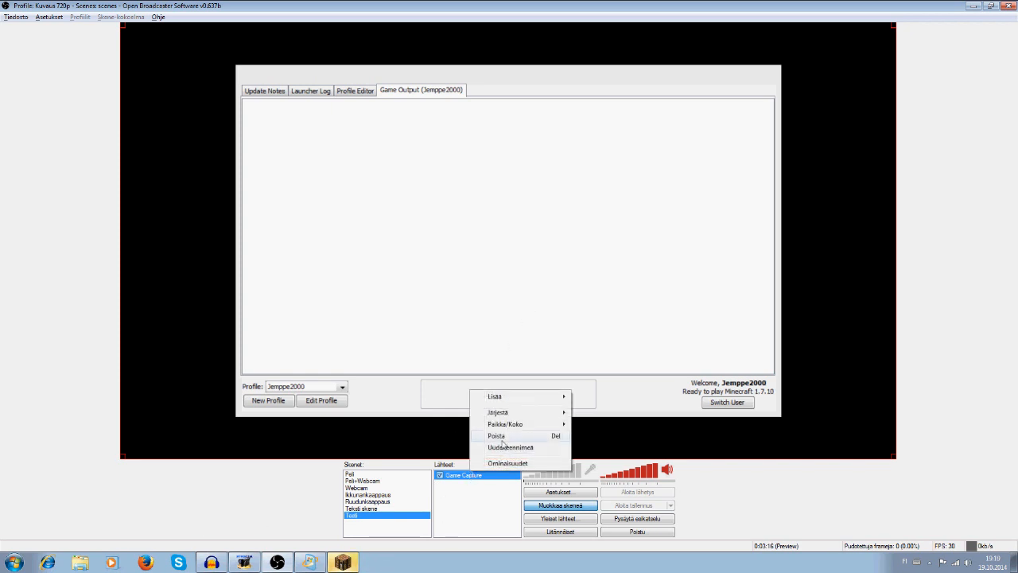
{"action": "left_click", "coordinate": [501, 436]}
{"action": "left_click", "coordinate": [517, 315]}
Step: Add a new Game Capture source with its default name to the Testi scene, capturing the running Minecraft game
{"action": "right_click", "coordinate": [466, 494]}
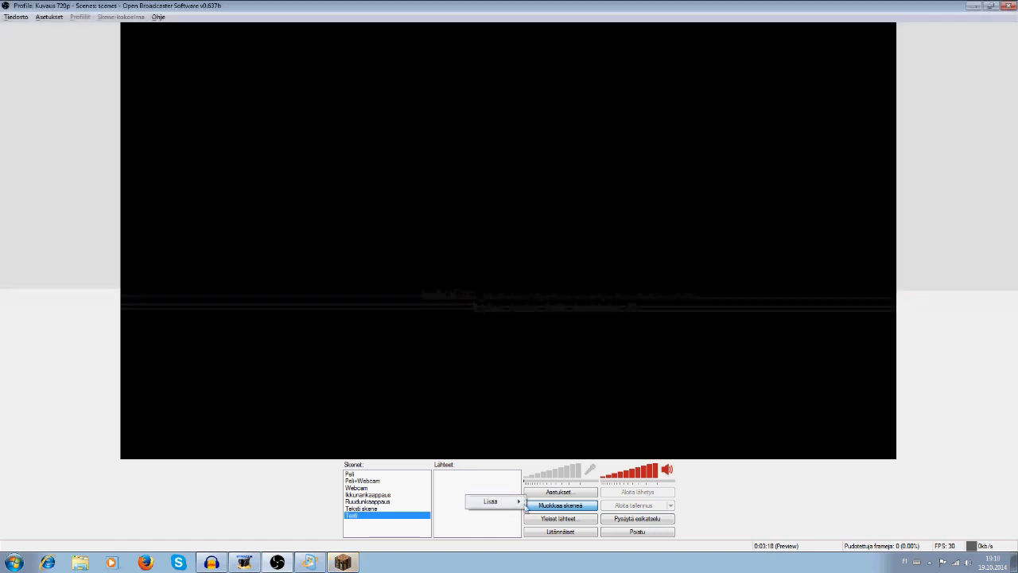
{"action": "mouse_move", "coordinate": [501, 501]}
{"action": "left_click", "coordinate": [555, 489]}
{"action": "key", "text": "Escape"}
{"action": "right_click", "coordinate": [443, 498]}
{"action": "mouse_move", "coordinate": [497, 506]}
{"action": "left_click", "coordinate": [541, 501]}
{"action": "left_click", "coordinate": [547, 290]}
{"action": "left_click", "coordinate": [246, 62]}
{"action": "left_click", "coordinate": [250, 71]}
{"action": "left_click", "coordinate": [366, 269]}
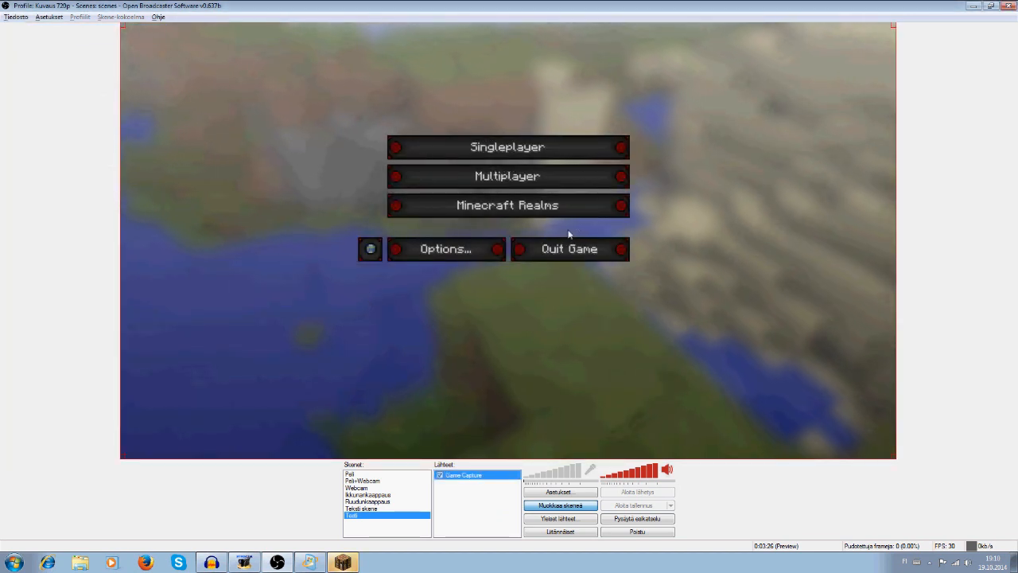
Step: Shift the game capture slightly in the preview, turn off scene editing, and fit the source to the screen
{"action": "mouse_move", "coordinate": [848, 50]}
{"action": "left_mouse_down"}
{"action": "mouse_move", "coordinate": [840, 96]}
{"action": "mouse_move", "coordinate": [840, 37]}
{"action": "left_mouse_up"}
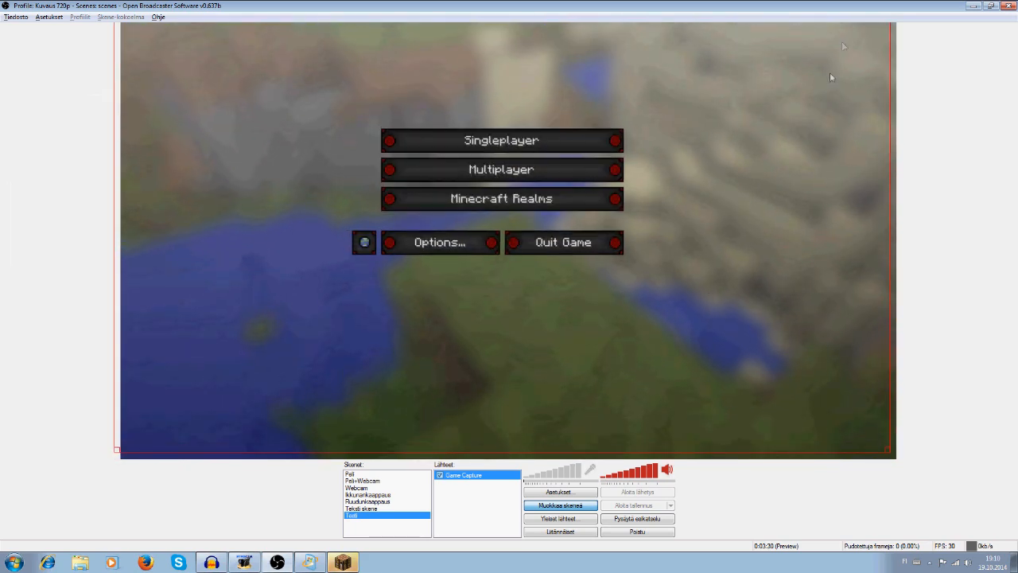
{"action": "left_click", "coordinate": [551, 506]}
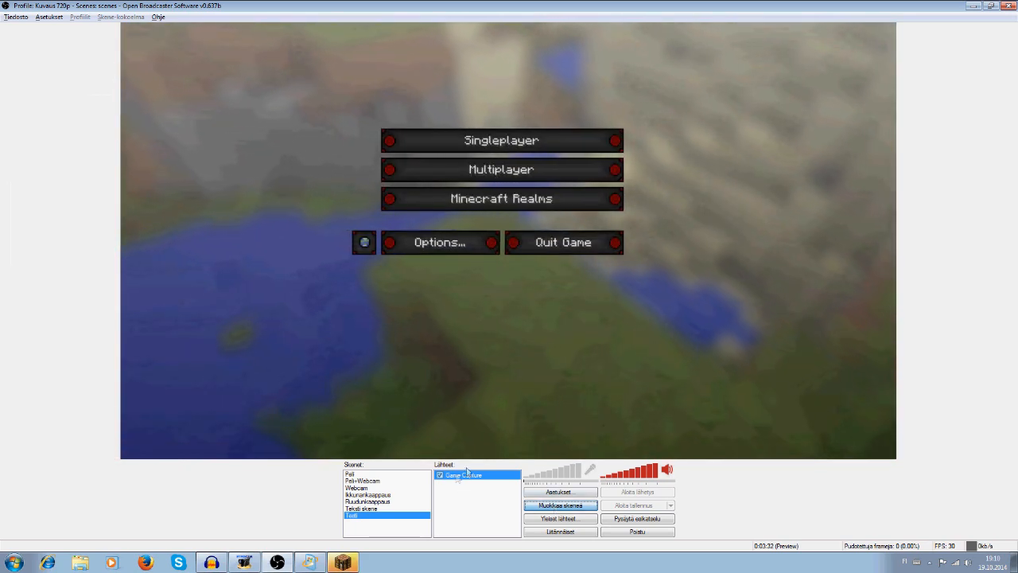
{"action": "right_click", "coordinate": [473, 474]}
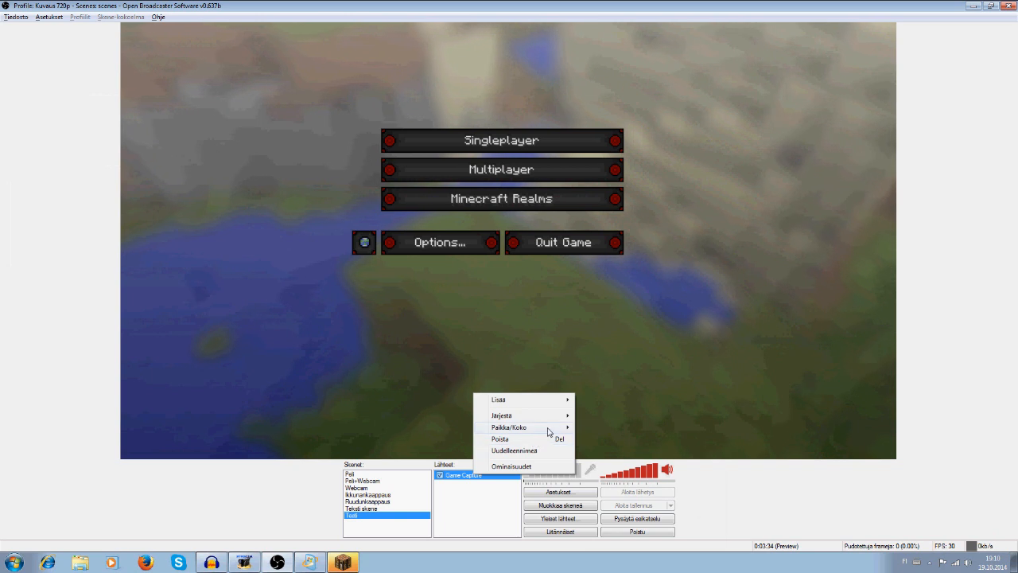
{"action": "mouse_move", "coordinate": [548, 427]}
{"action": "left_click", "coordinate": [589, 428]}
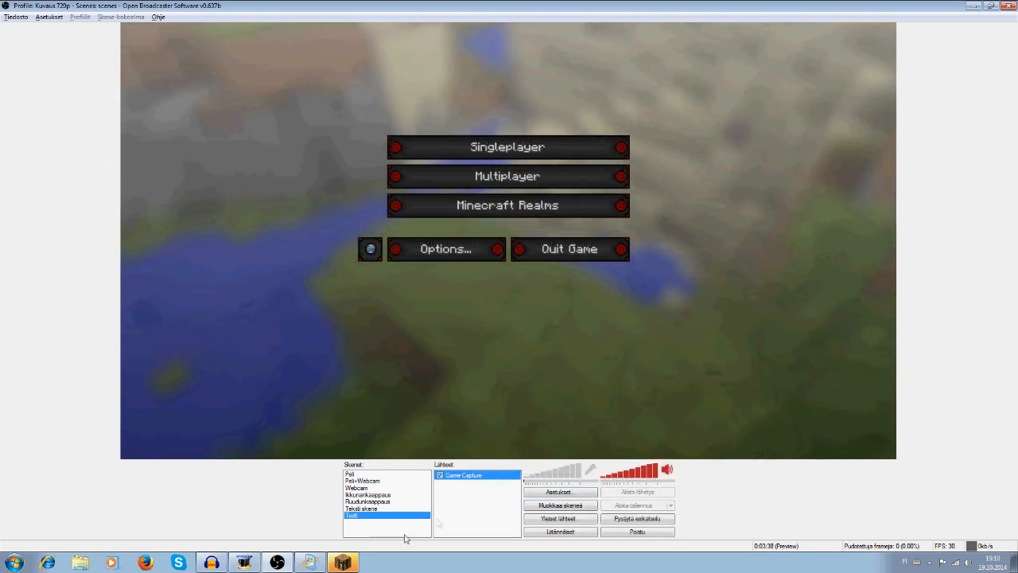
Step: Switch to Minecraft, leave full screen, move its window aside, and return to Open Broadcaster Software
{"action": "left_click", "coordinate": [344, 562]}
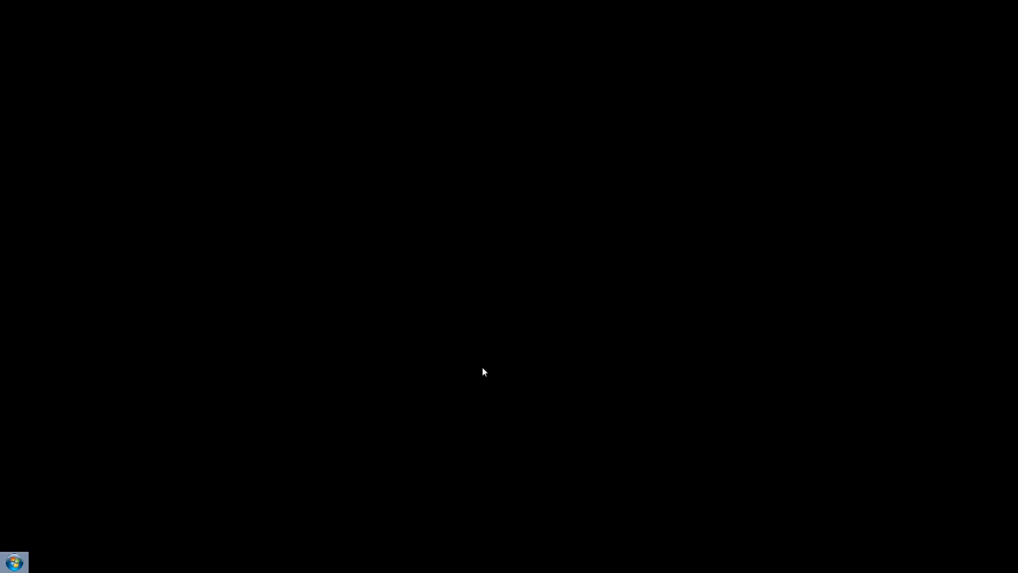
{"action": "key", "text": "F11"}
{"action": "left_click_drag", "start_coordinate": [566, 169], "coordinate": [212, 226]}
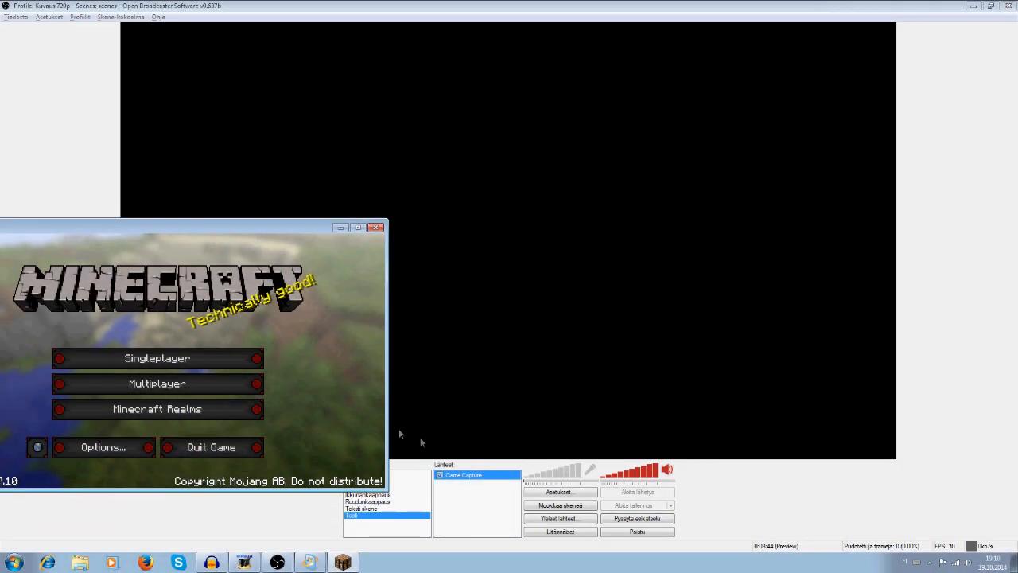
{"action": "right_click", "coordinate": [484, 483]}
{"action": "left_click", "coordinate": [488, 414]}
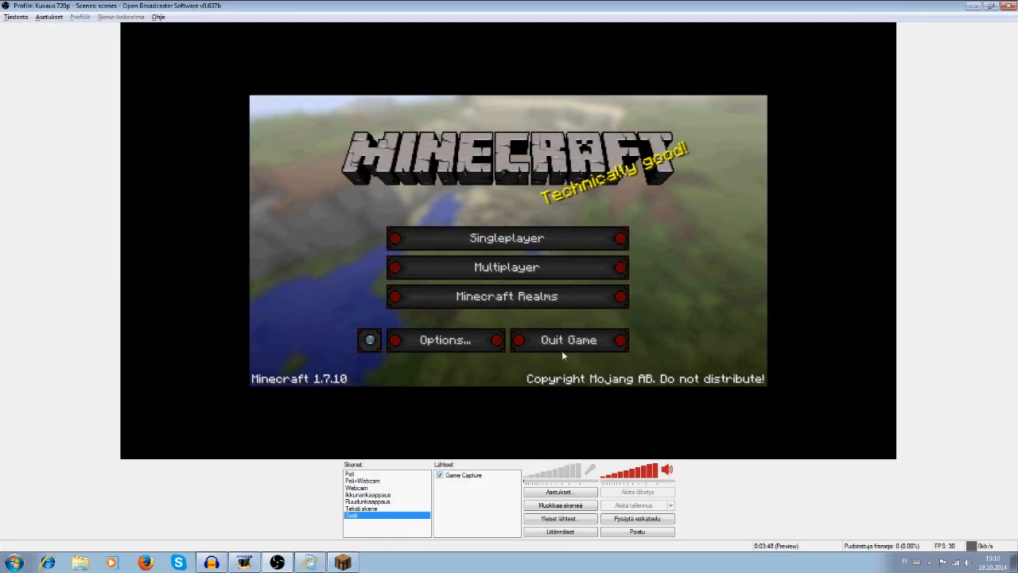
Step: Turn scene editing back on and fit the windowed Minecraft capture to the screen
{"action": "right_click", "coordinate": [503, 477]}
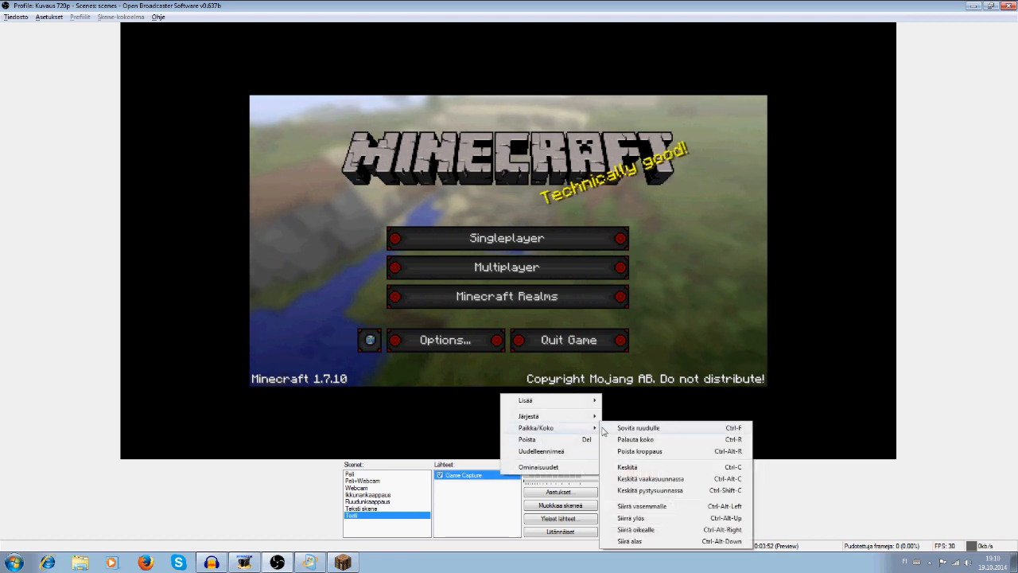
{"action": "left_click", "coordinate": [619, 427]}
{"action": "left_click", "coordinate": [560, 506]}
{"action": "right_click", "coordinate": [478, 390]}
{"action": "mouse_move", "coordinate": [555, 430]}
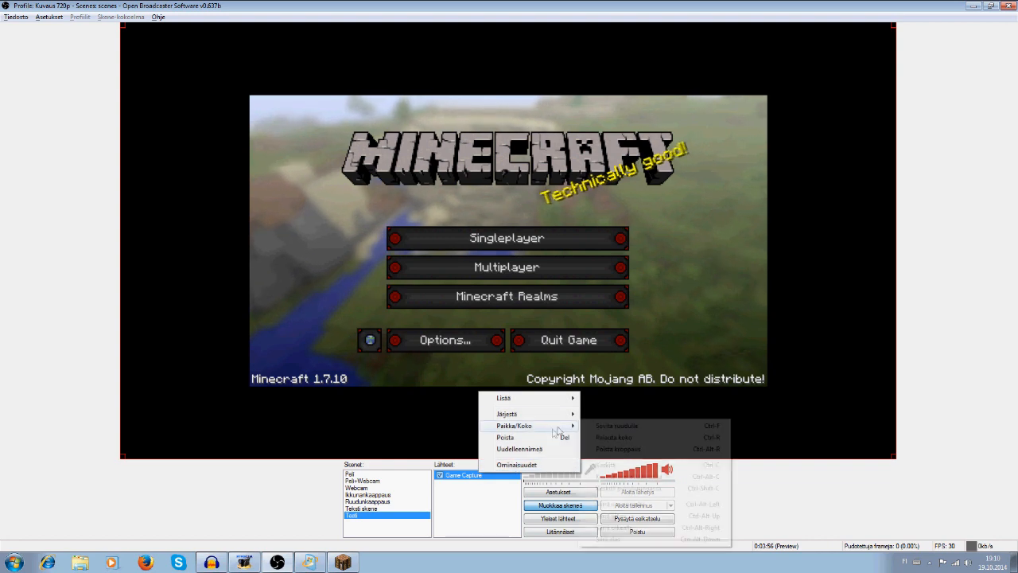
{"action": "left_click", "coordinate": [601, 426]}
Step: Switch to Minecraft, reposition and maximize its window, and return to Open Broadcaster Software
{"action": "left_click", "coordinate": [343, 562]}
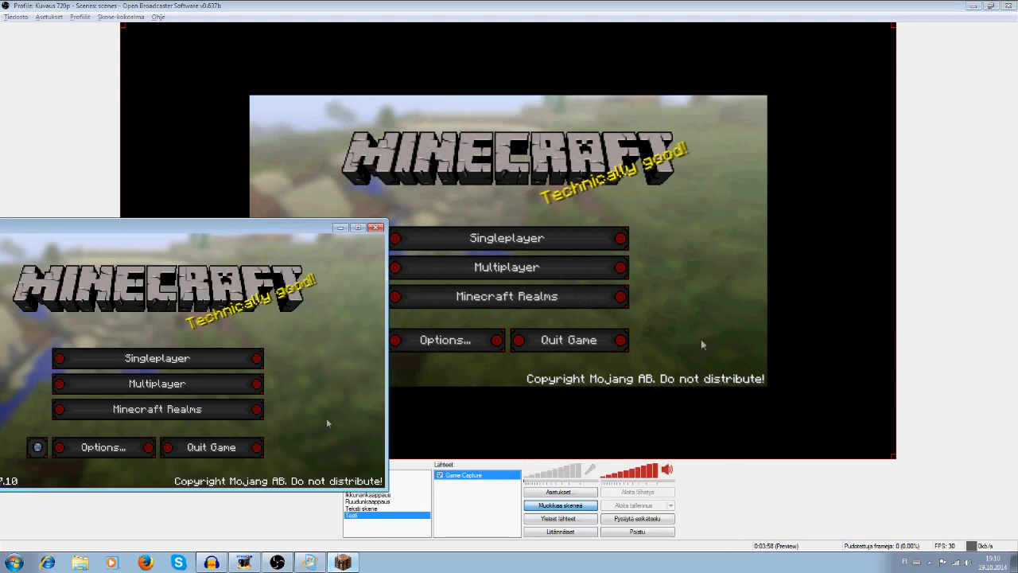
{"action": "left_click_drag", "start_coordinate": [278, 228], "coordinate": [362, 203]}
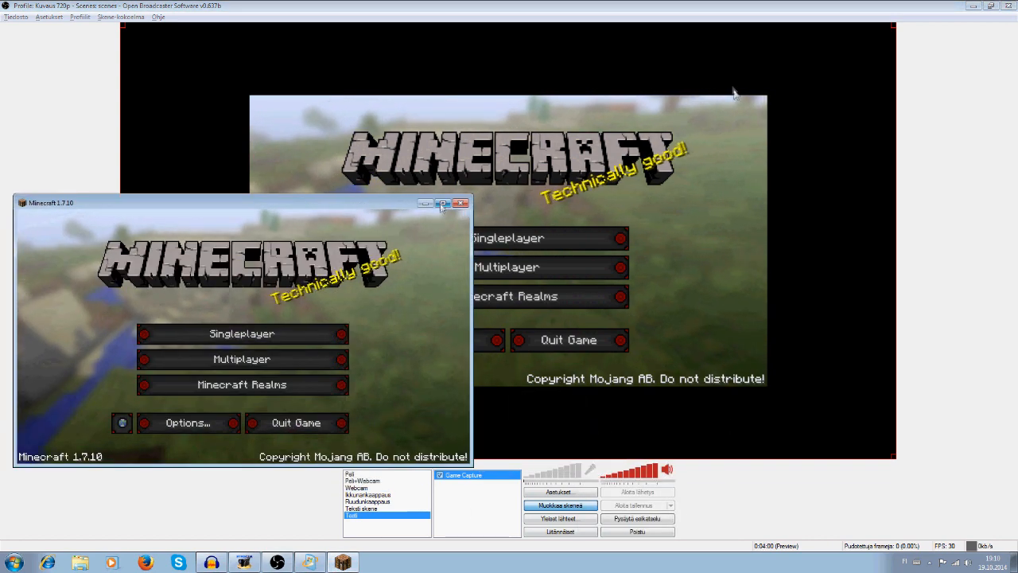
{"action": "left_click", "coordinate": [443, 204]}
{"action": "key", "text": "alt+Tab"}
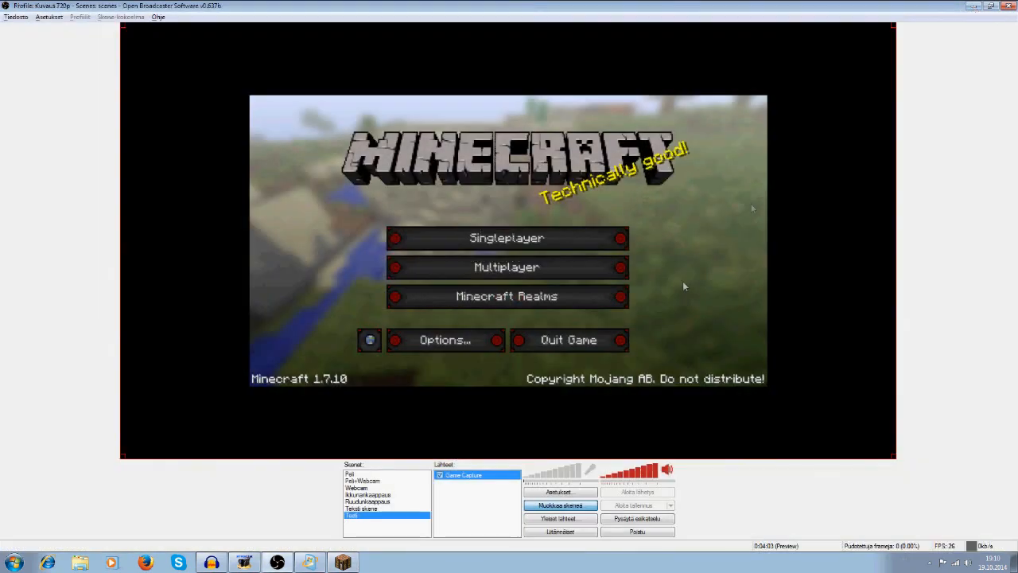
Step: Demonstrate fitting the Game Capture source to the screen several times, including after it is shifted in the preview
{"action": "right_click", "coordinate": [503, 482]}
{"action": "mouse_move", "coordinate": [571, 426]}
{"action": "left_click", "coordinate": [604, 426]}
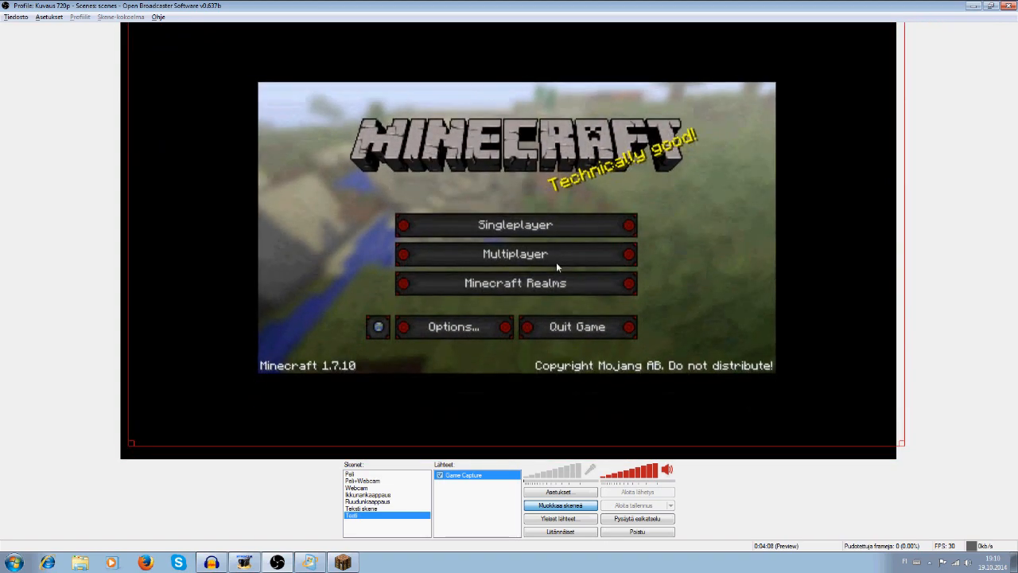
{"action": "right_click", "coordinate": [465, 478]}
{"action": "mouse_move", "coordinate": [525, 425]}
{"action": "left_click", "coordinate": [606, 427]}
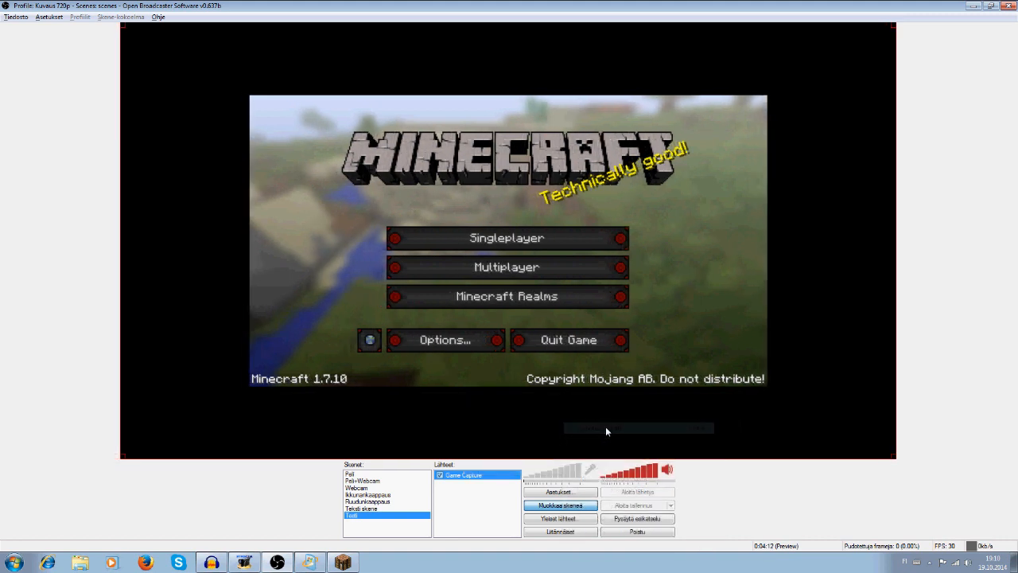
{"action": "right_click", "coordinate": [499, 475]}
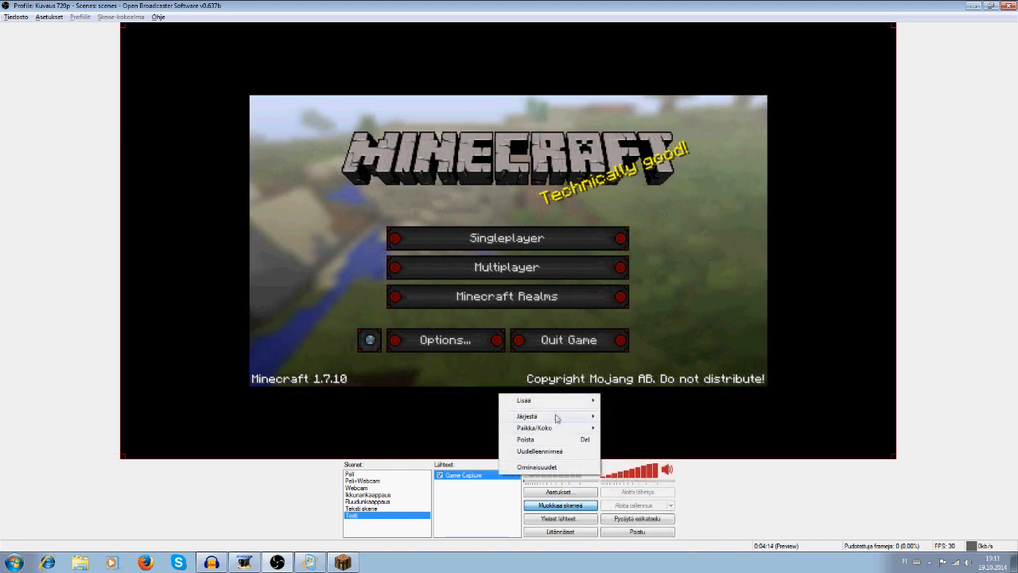
{"action": "mouse_move", "coordinate": [577, 427]}
{"action": "left_click", "coordinate": [627, 429]}
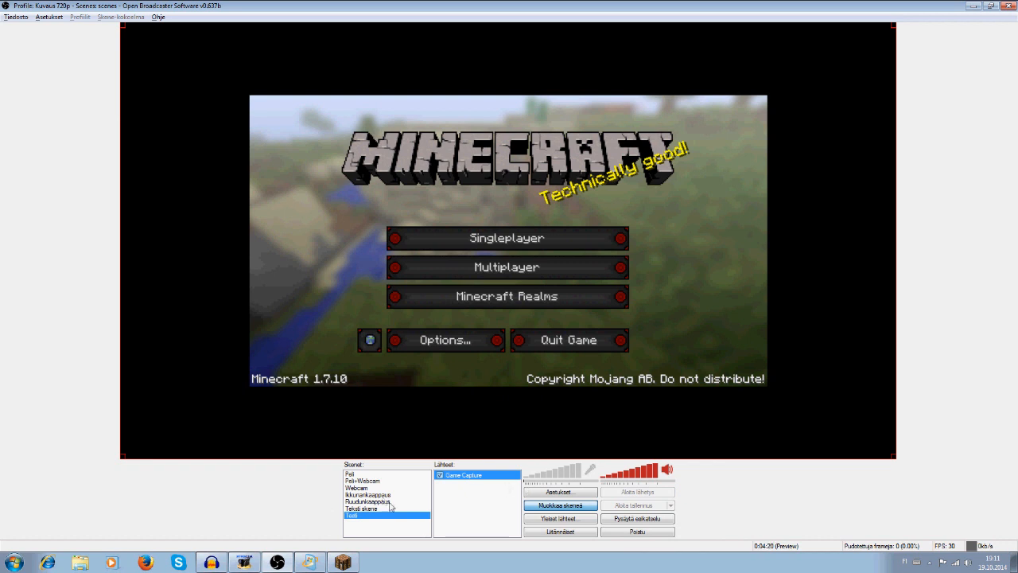
{"action": "right_click", "coordinate": [466, 481]}
{"action": "mouse_move", "coordinate": [541, 430]}
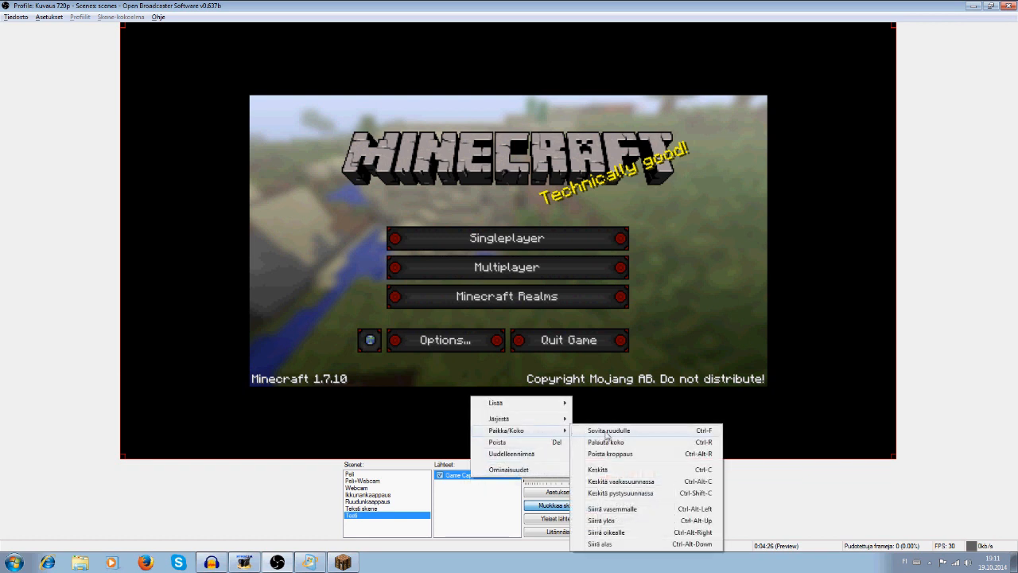
{"action": "left_click", "coordinate": [607, 431]}
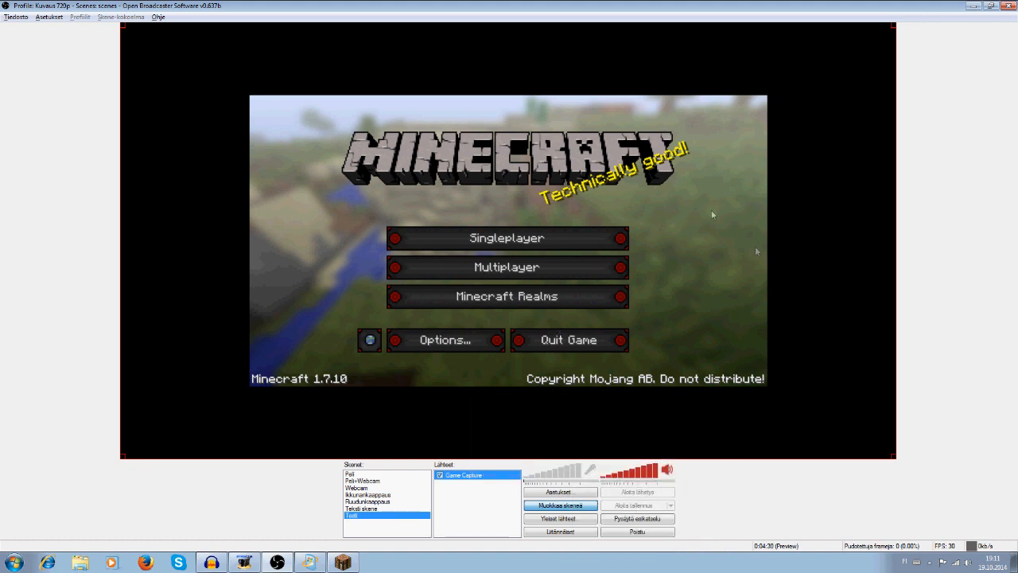
Step: Enlarge the Game Capture source beyond the preview edges and reposition it within the frame
{"action": "left_click_drag", "start_coordinate": [893, 24], "coordinate": [1017, 11]}
{"action": "left_click_drag", "start_coordinate": [676, 176], "coordinate": [615, 207]}
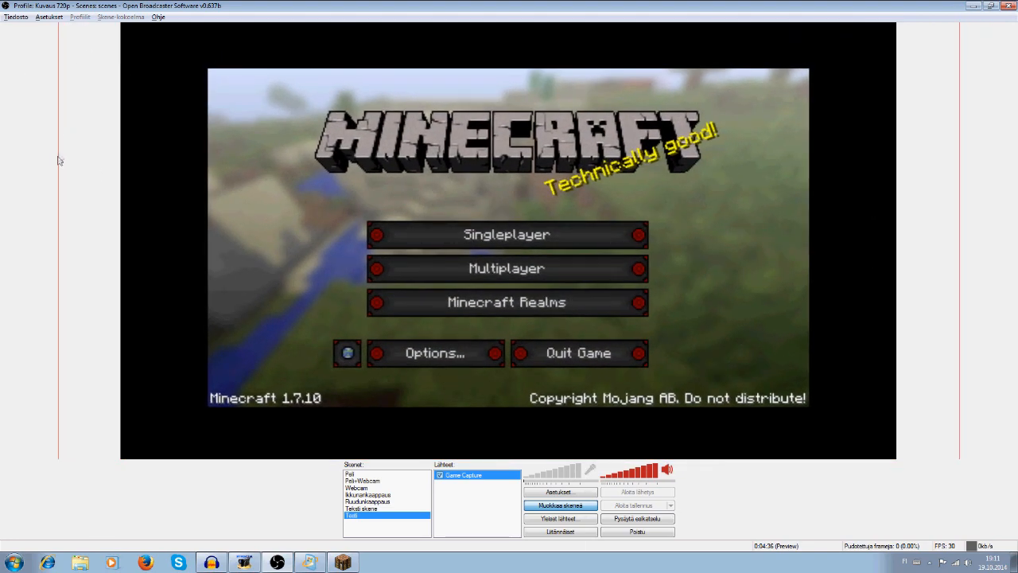
{"action": "left_click_drag", "start_coordinate": [400, 209], "coordinate": [475, 213]}
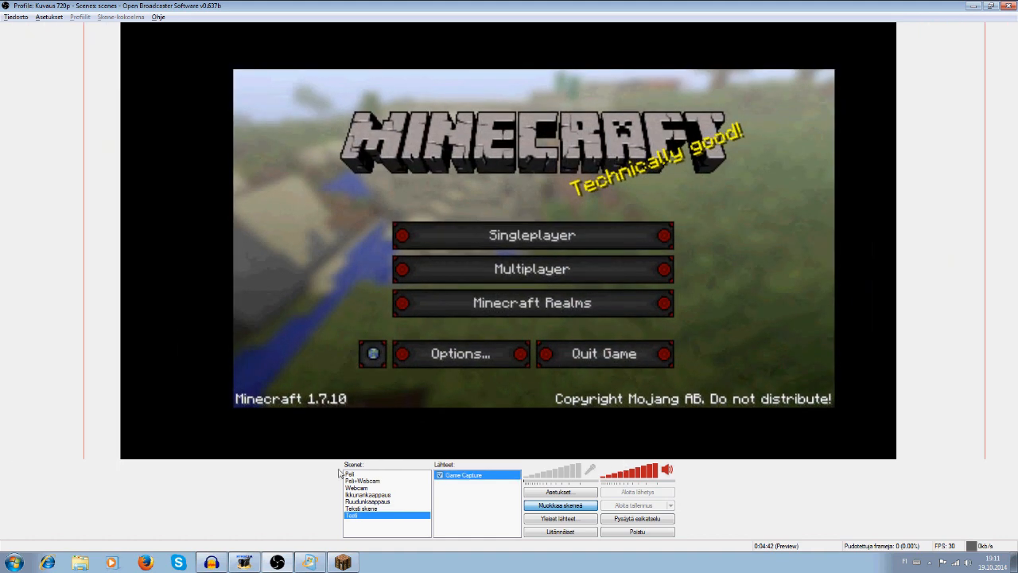
Step: Close the Minecraft game and fit the Game Capture source to the screen
{"action": "right_click", "coordinate": [347, 560]}
{"action": "left_click", "coordinate": [329, 543]}
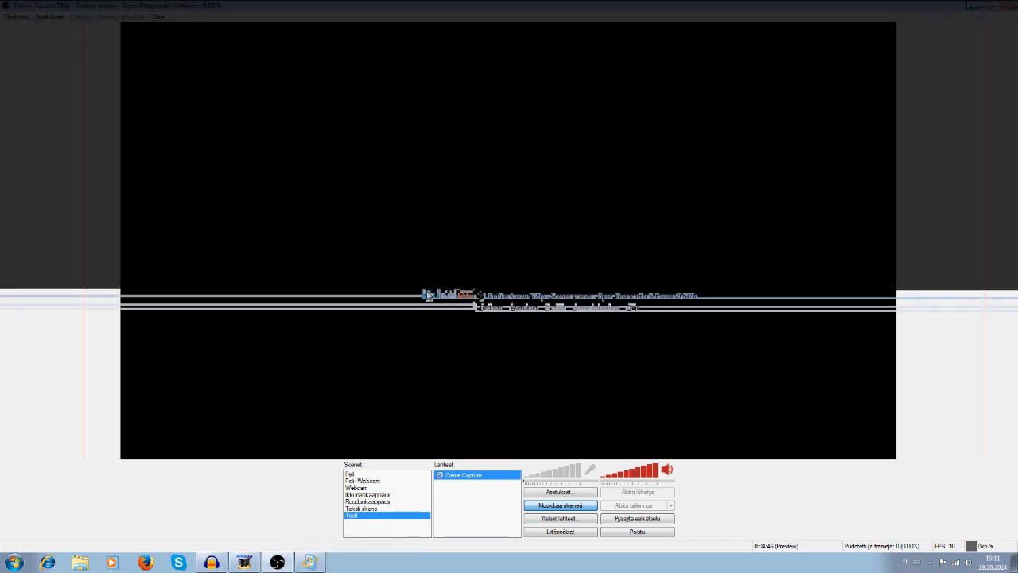
{"action": "right_click", "coordinate": [481, 476]}
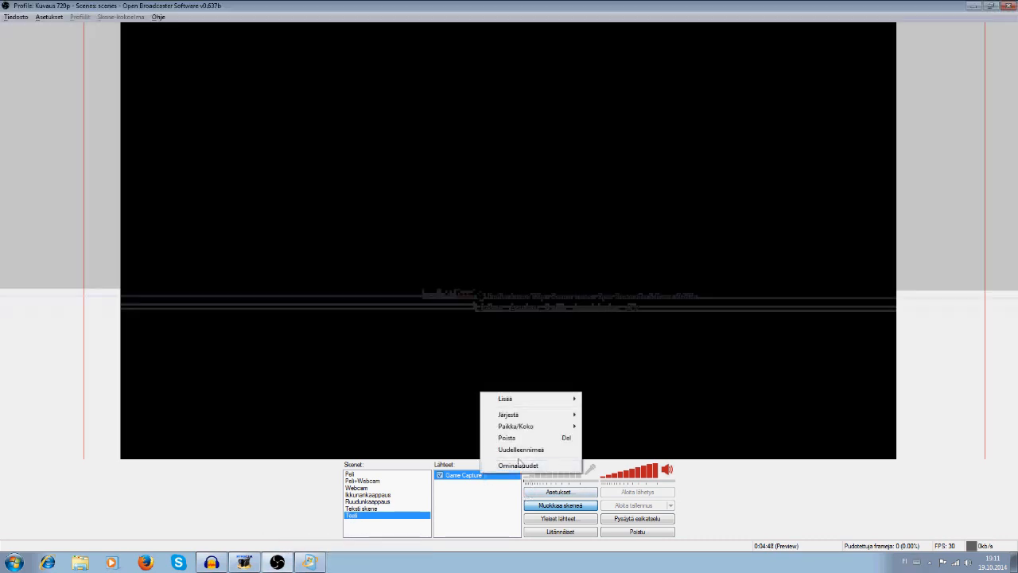
{"action": "left_click", "coordinate": [602, 427]}
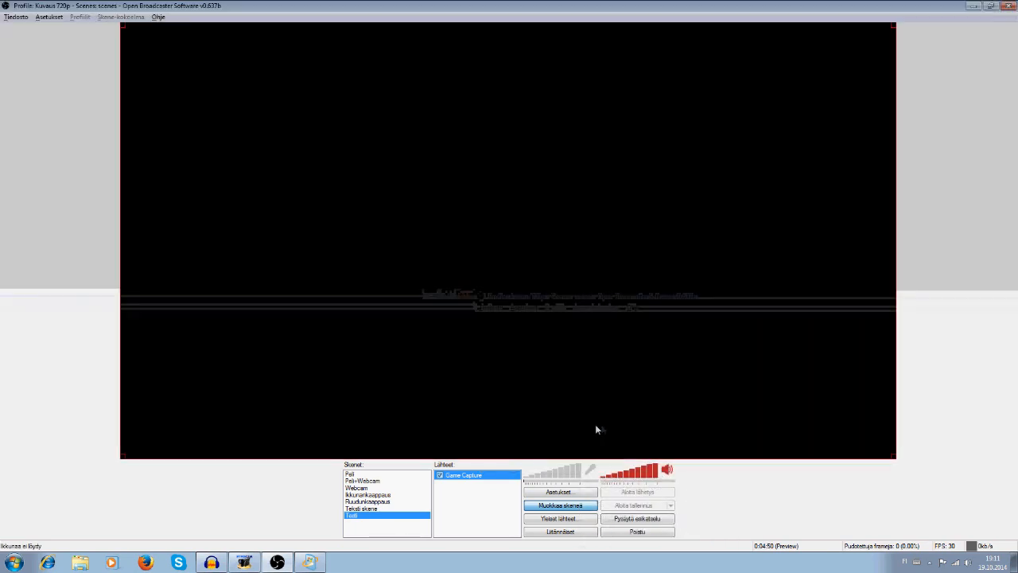
Step: Minimize Open Broadcaster Software, postpone the Windows Update restart by 4 hours (4 tuntia), and return to Open Broadcaster Software
{"action": "left_click", "coordinate": [973, 7]}
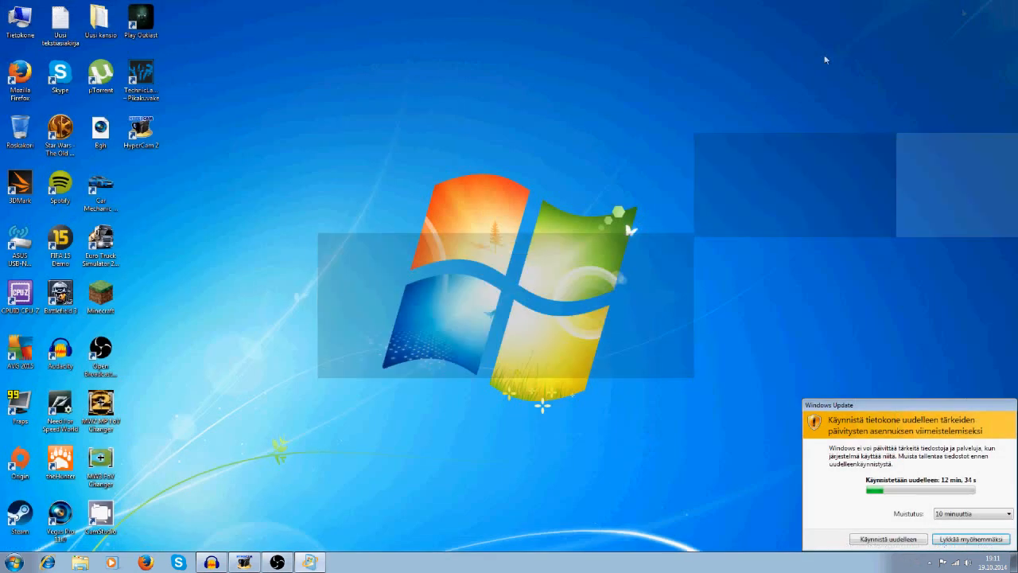
{"action": "left_click", "coordinate": [979, 516]}
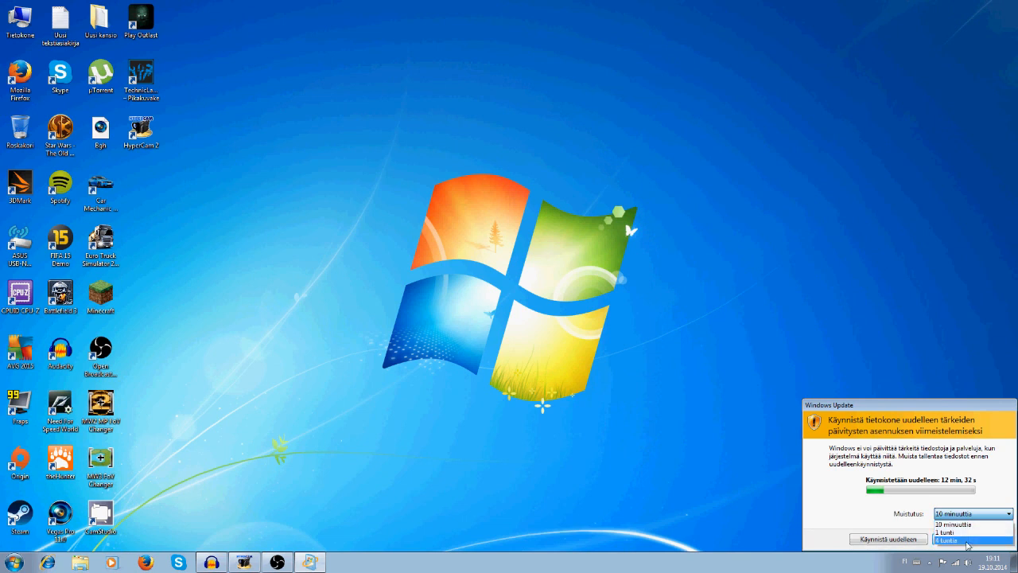
{"action": "left_click", "coordinate": [974, 541]}
{"action": "left_click", "coordinate": [971, 539]}
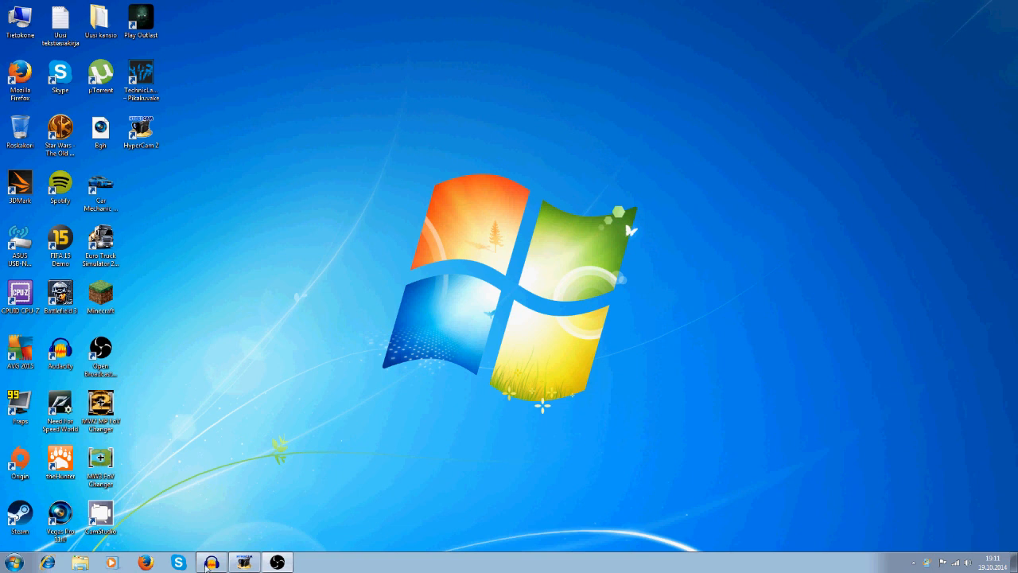
{"action": "mouse_move", "coordinate": [244, 562]}
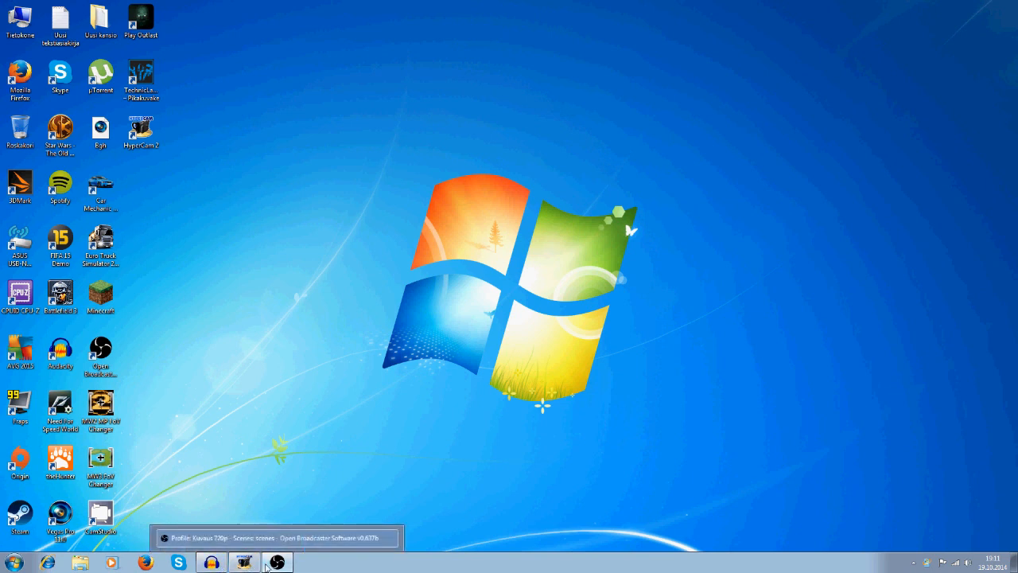
{"action": "left_click", "coordinate": [277, 562]}
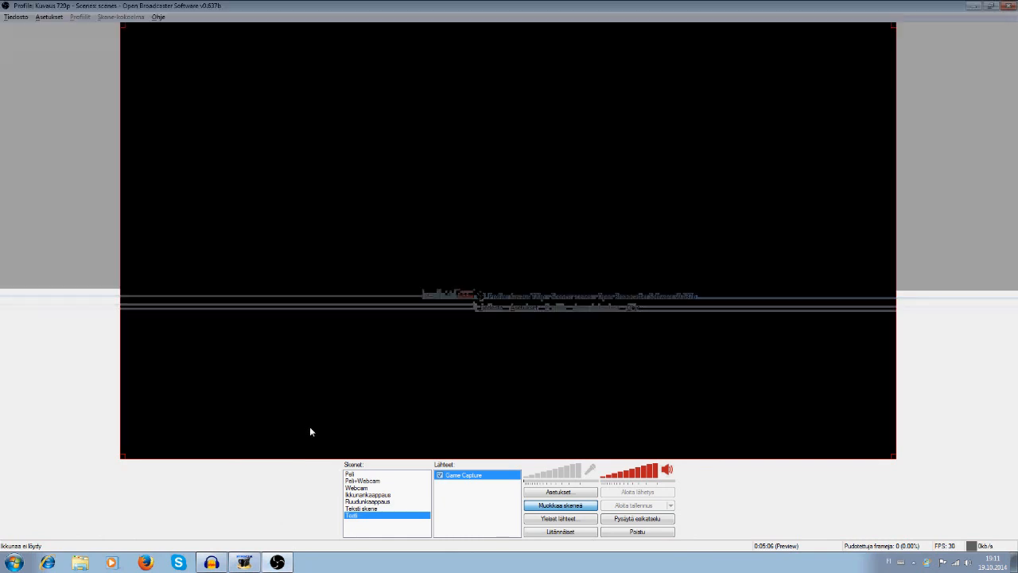
Step: Look through the sources of each scene, from Teksti skene up to Peli and back down to Testi
{"action": "left_click", "coordinate": [374, 508]}
{"action": "left_click", "coordinate": [369, 501]}
{"action": "left_click", "coordinate": [368, 495]}
{"action": "left_click", "coordinate": [367, 488]}
{"action": "left_click", "coordinate": [366, 481]}
{"action": "left_click", "coordinate": [363, 475]}
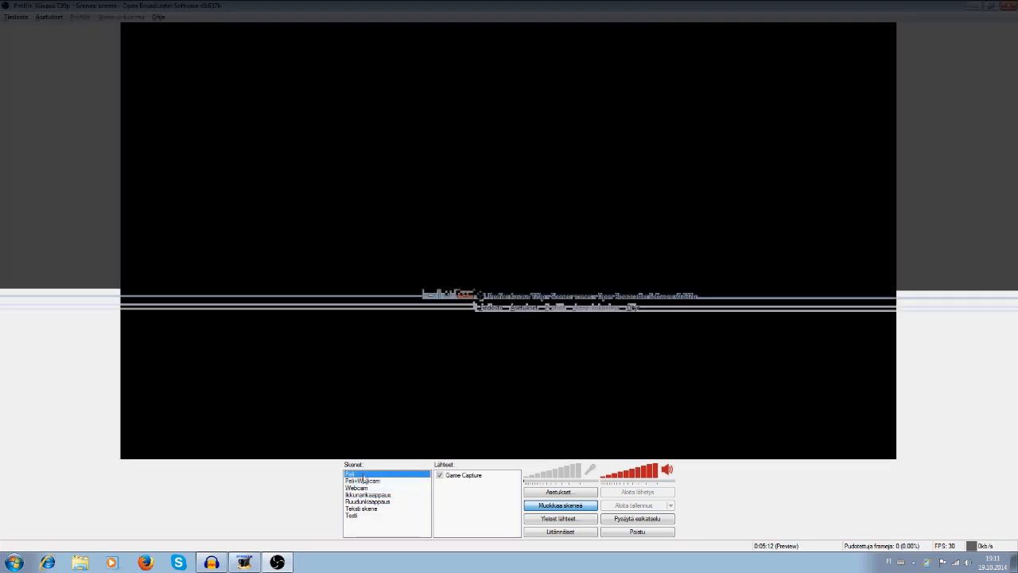
{"action": "left_click", "coordinate": [363, 481]}
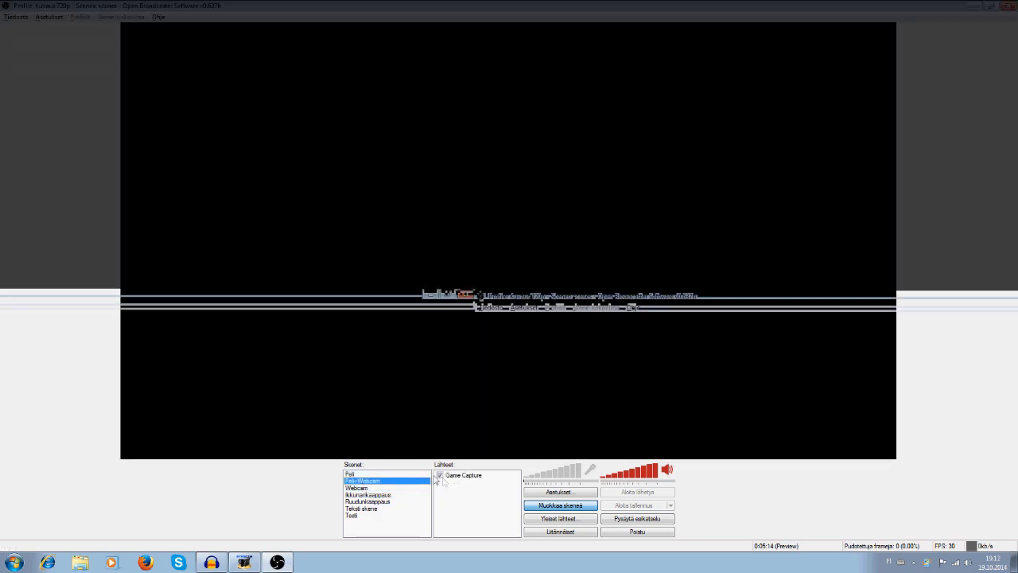
{"action": "left_click", "coordinate": [390, 475]}
{"action": "left_click", "coordinate": [369, 481]}
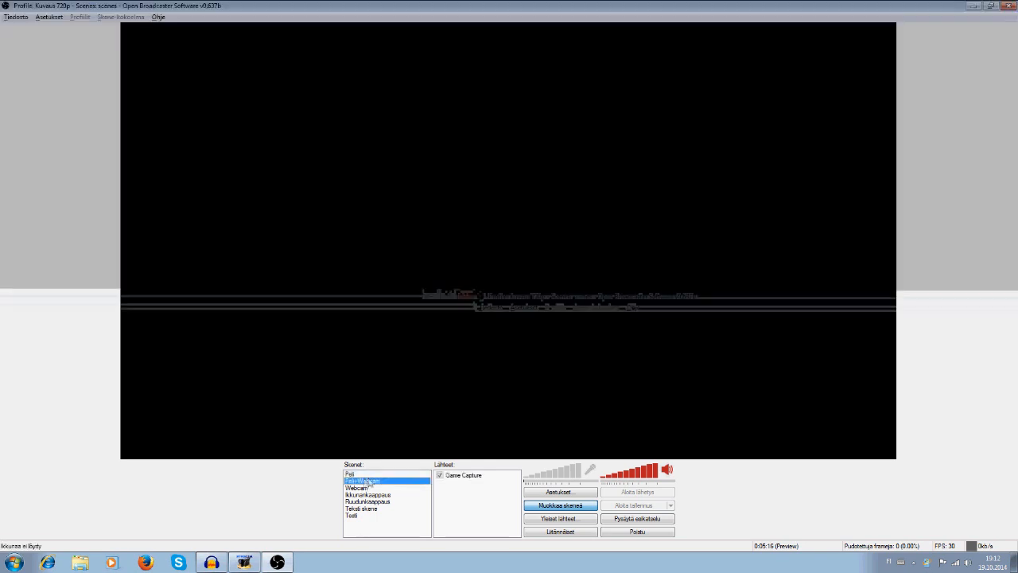
{"action": "left_click", "coordinate": [357, 488]}
{"action": "left_click", "coordinate": [348, 495]}
{"action": "left_click", "coordinate": [358, 503]}
{"action": "left_click", "coordinate": [361, 509]}
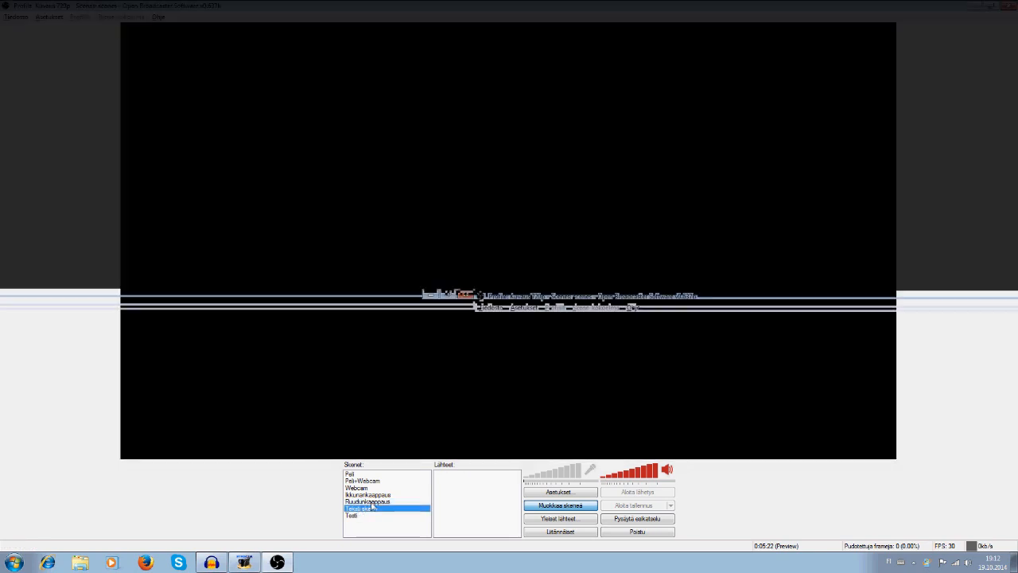
{"action": "left_click", "coordinate": [372, 516]}
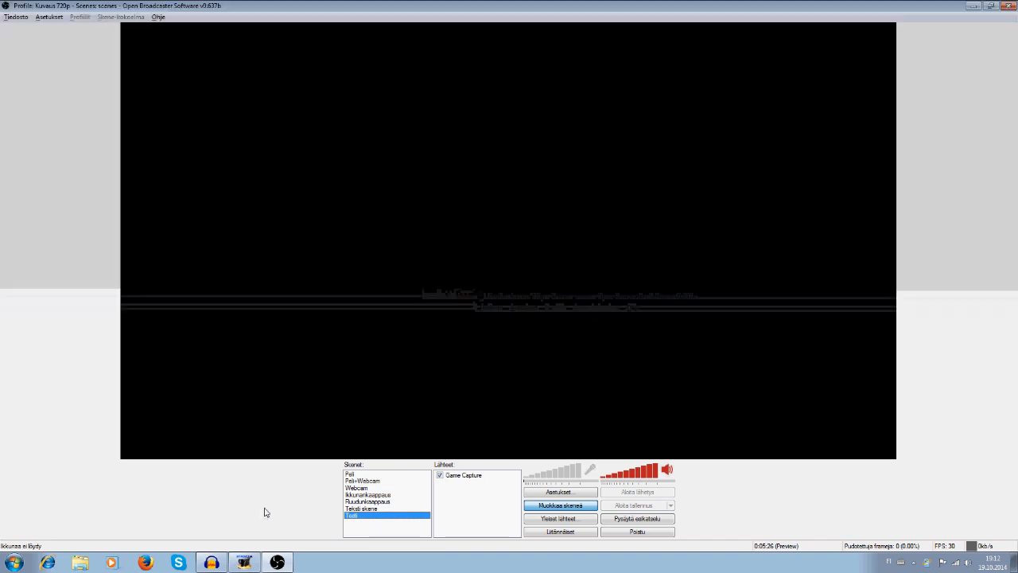
Step: Go through the scene list again from Teksti skene upward, repeat from Testi, and finish on the Peli scene
{"action": "mouse_move", "coordinate": [242, 563]}
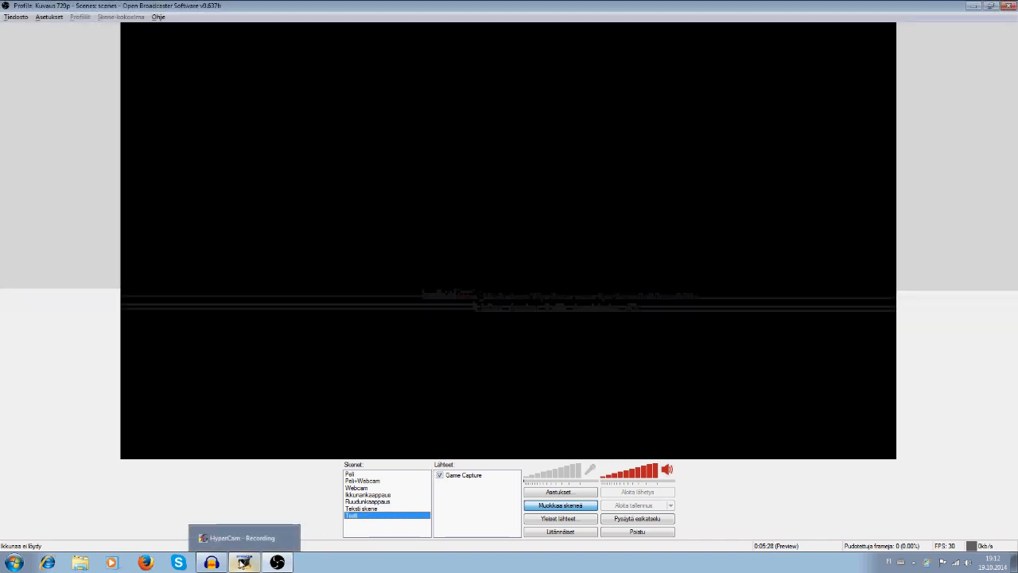
{"action": "left_click", "coordinate": [367, 509]}
{"action": "left_click", "coordinate": [366, 502]}
{"action": "left_click", "coordinate": [364, 494]}
{"action": "left_click", "coordinate": [364, 487]}
{"action": "left_click", "coordinate": [364, 474]}
{"action": "left_click", "coordinate": [363, 481]}
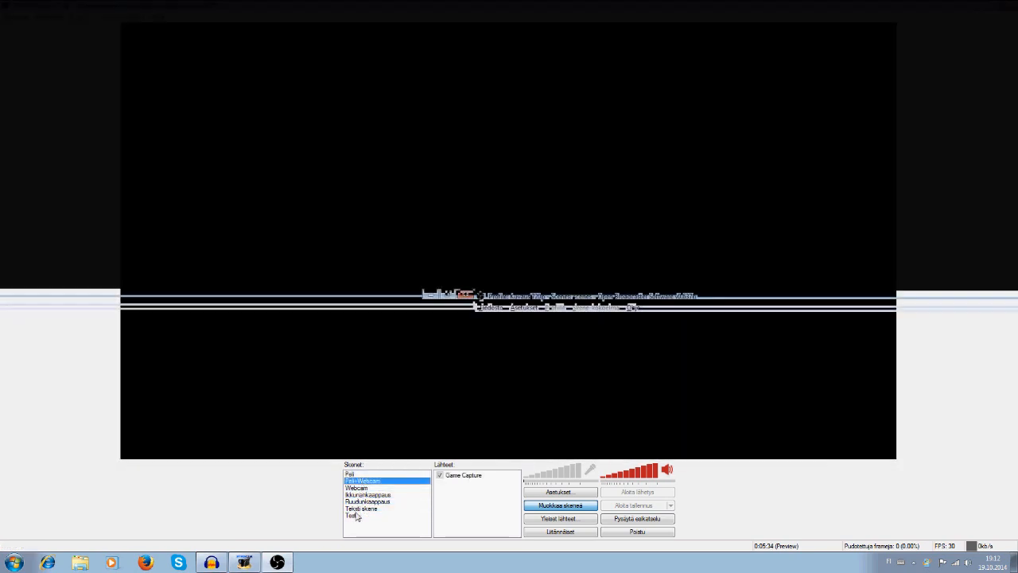
{"action": "left_click", "coordinate": [357, 516]}
{"action": "left_click", "coordinate": [357, 508]}
{"action": "left_click", "coordinate": [357, 501]}
{"action": "left_click", "coordinate": [356, 494]}
{"action": "left_click", "coordinate": [355, 487]}
{"action": "left_click", "coordinate": [355, 482]}
{"action": "left_click", "coordinate": [354, 474]}
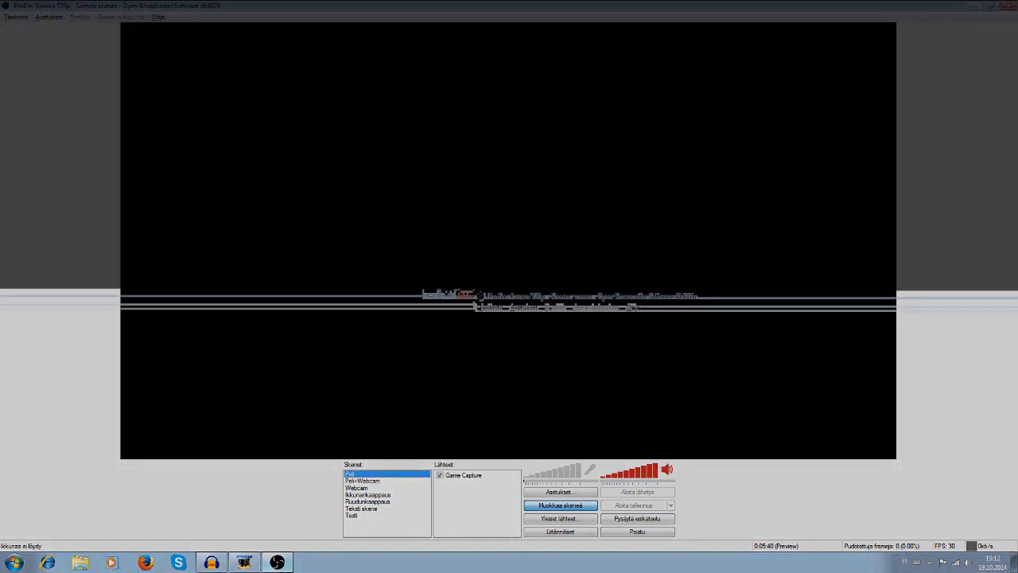
Step: Switch to the Audacity window where the audio is being recorded
{"action": "mouse_move", "coordinate": [244, 562]}
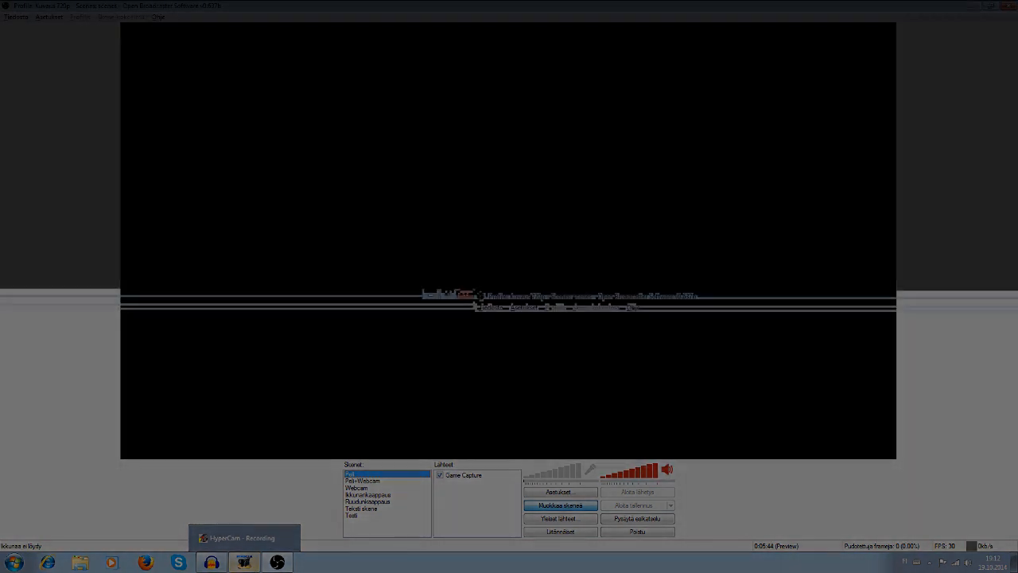
{"action": "left_click", "coordinate": [211, 562]}
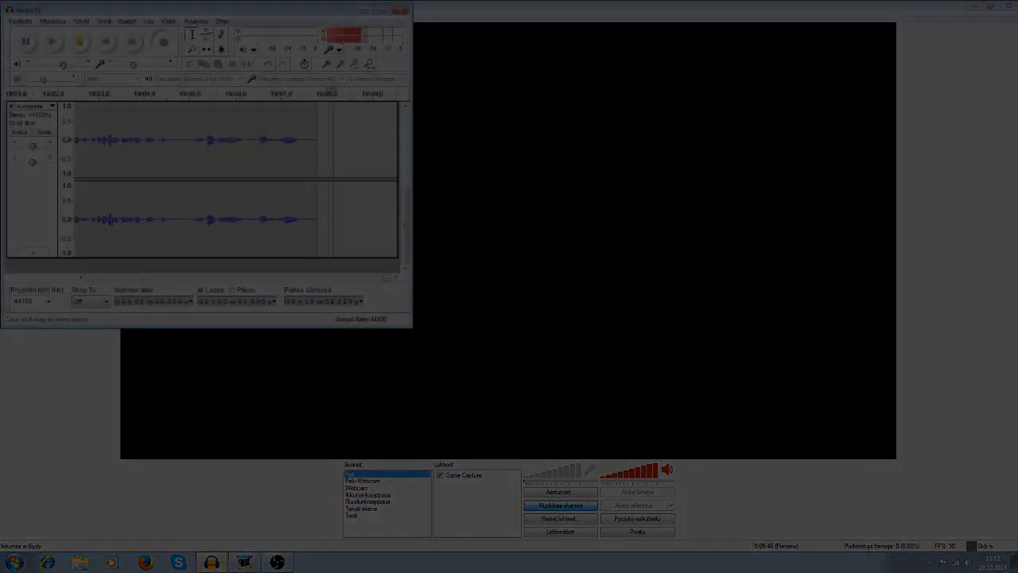